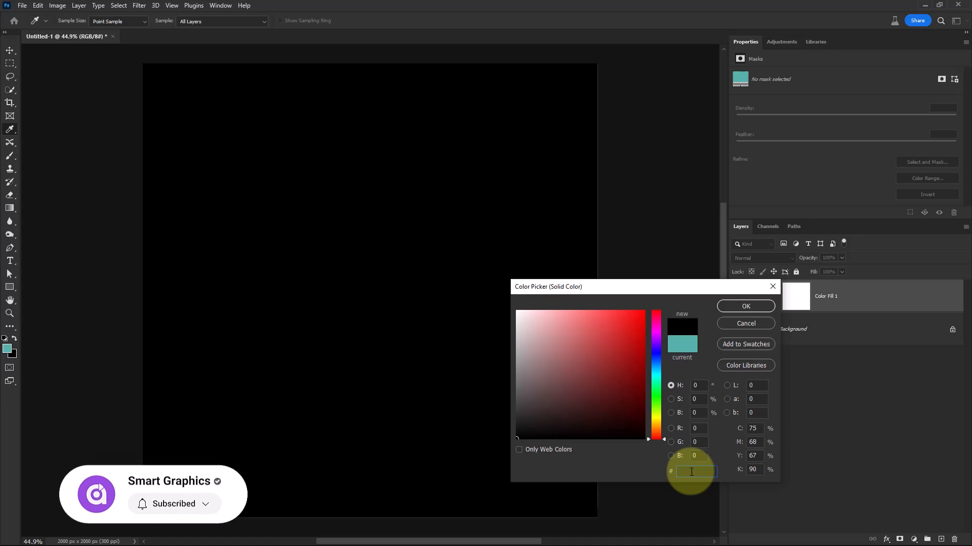
Set the solid colour fill layer's colour to hex 074440
key(super+v)
click(715, 308)
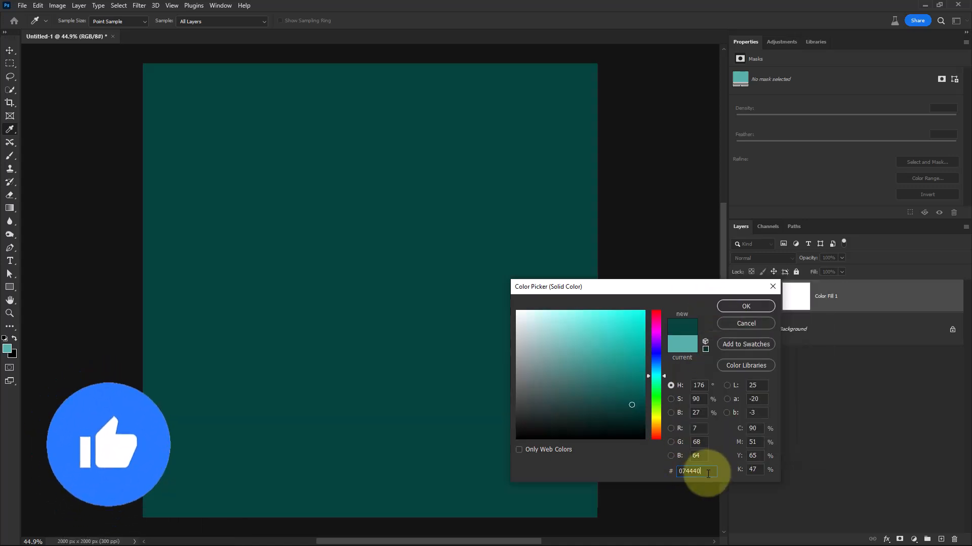
click(749, 307)
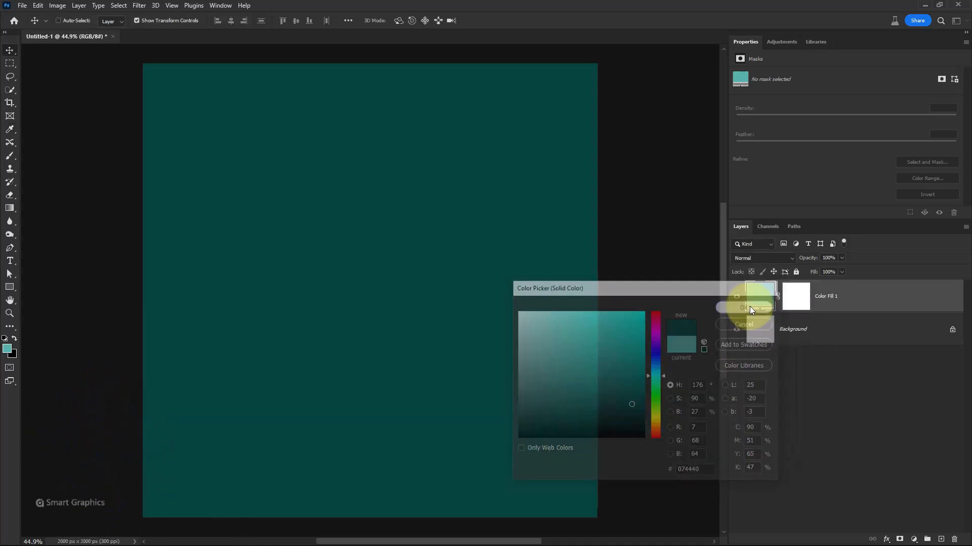
Add a new empty layer and set the foreground colour to hex 73eee6
click(942, 537)
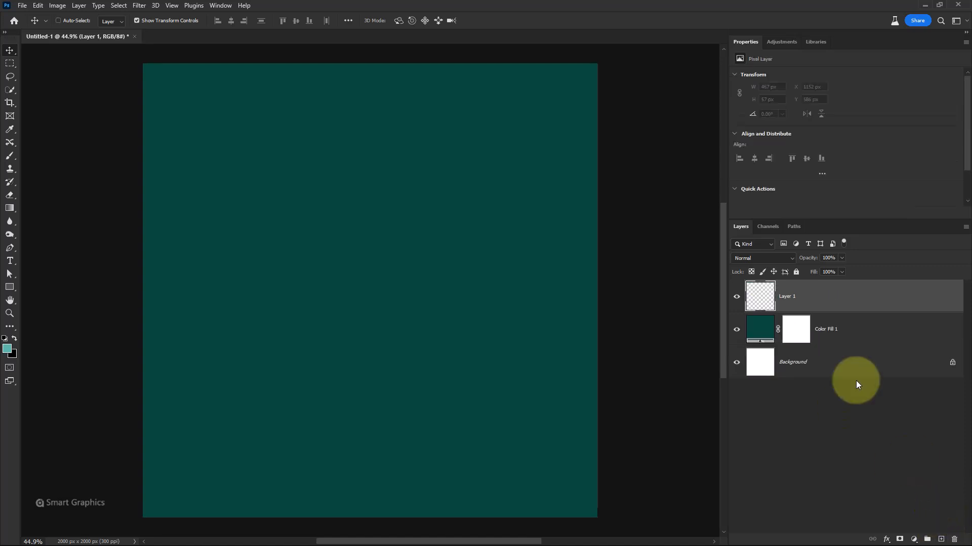
click(9, 349)
mouse_move(582, 329)
mouse_down()
mouse_move(568, 317)
mouse_move(578, 325)
mouse_up()
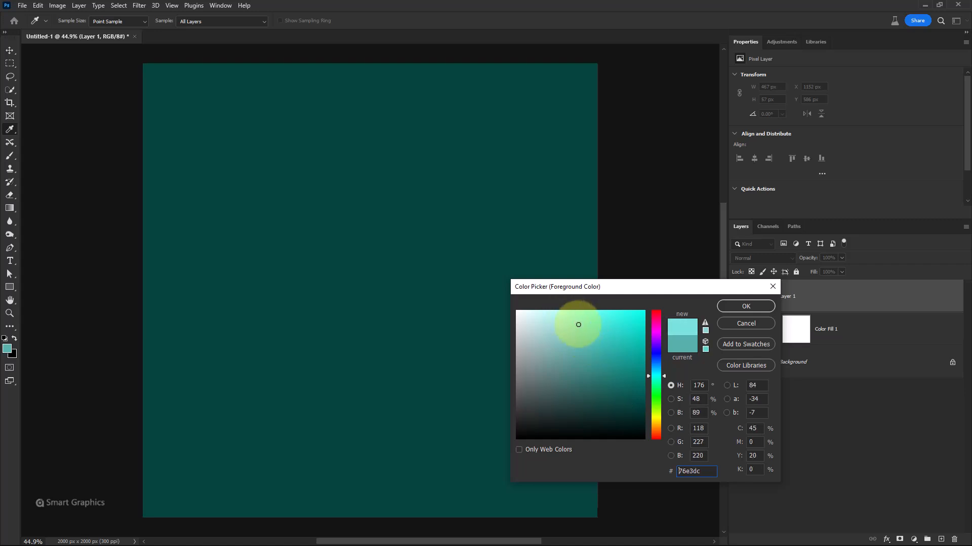
click(744, 306)
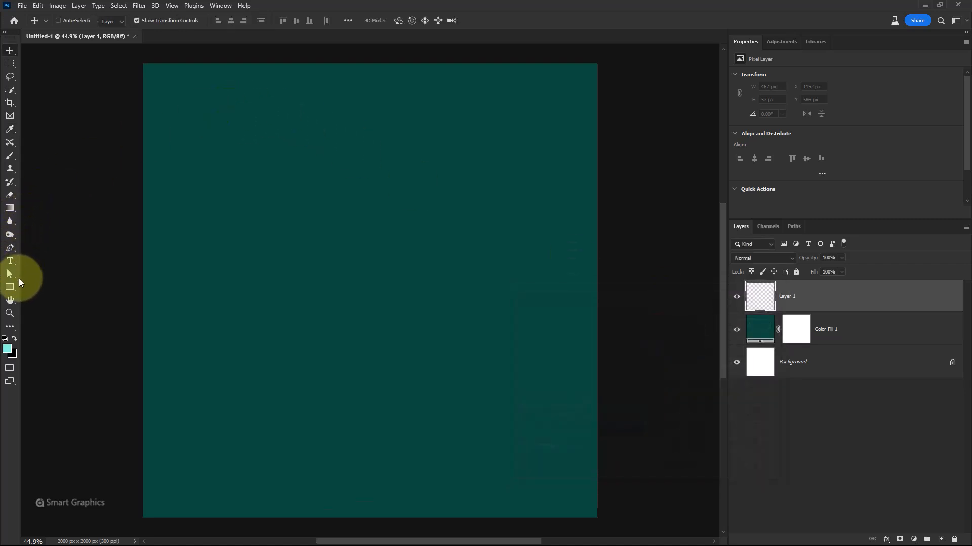
Choose the Brush tool with the Soft Round brush preset
click(10, 157)
right_click(347, 190)
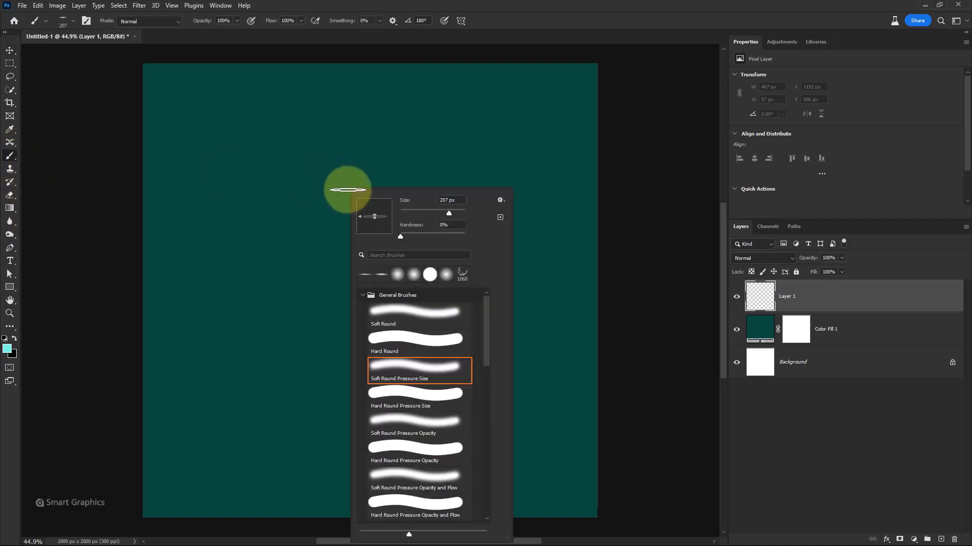
click(401, 309)
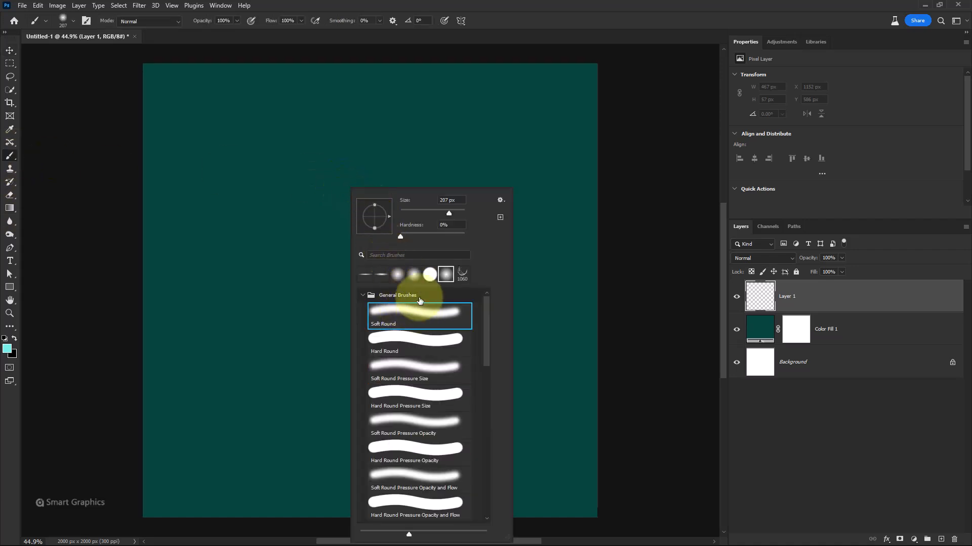
Set the brush opacity to 41% and paint a large soft glow in the centre of the canvas
click(209, 22)
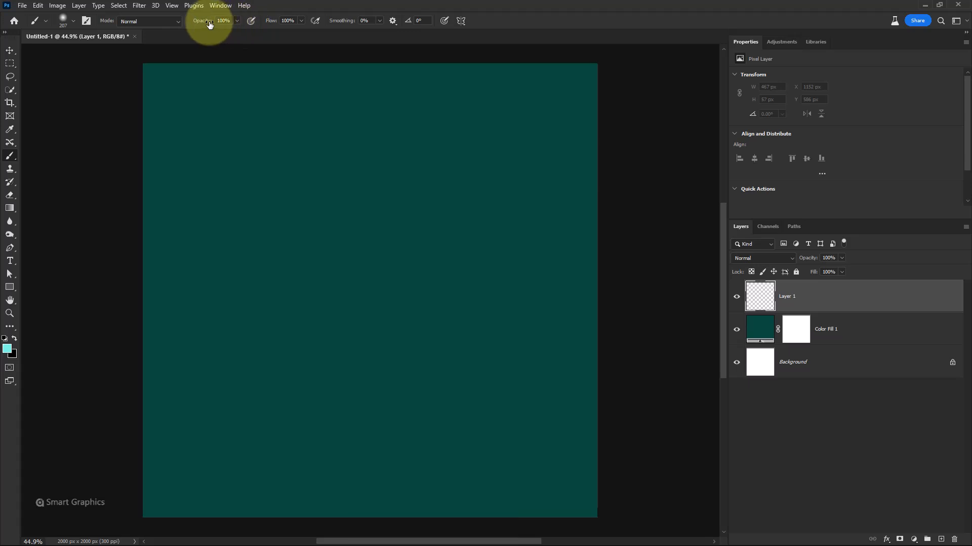
drag(208, 23, 177, 27)
mouse_move(363, 323)
mouse_down()
mouse_move(435, 347)
mouse_move(450, 328)
mouse_up()
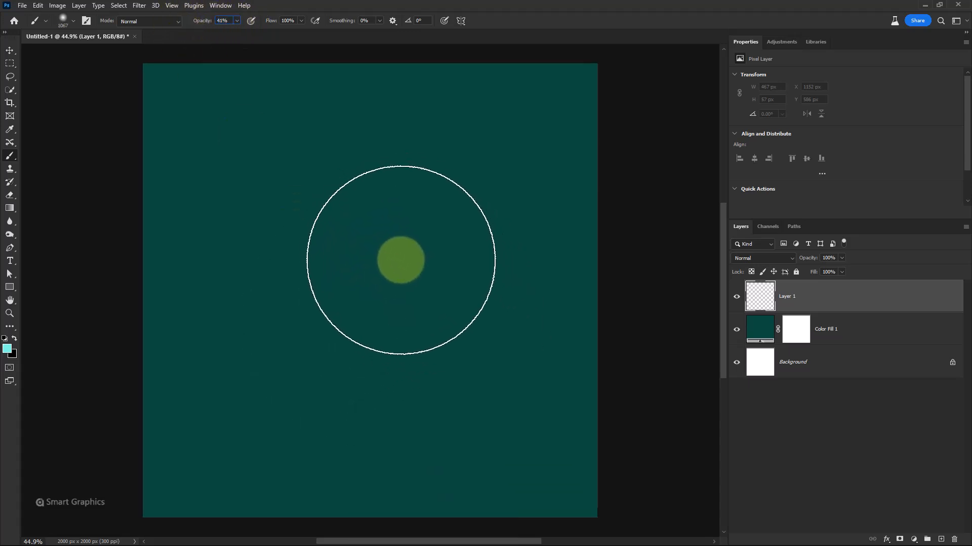
click(401, 260)
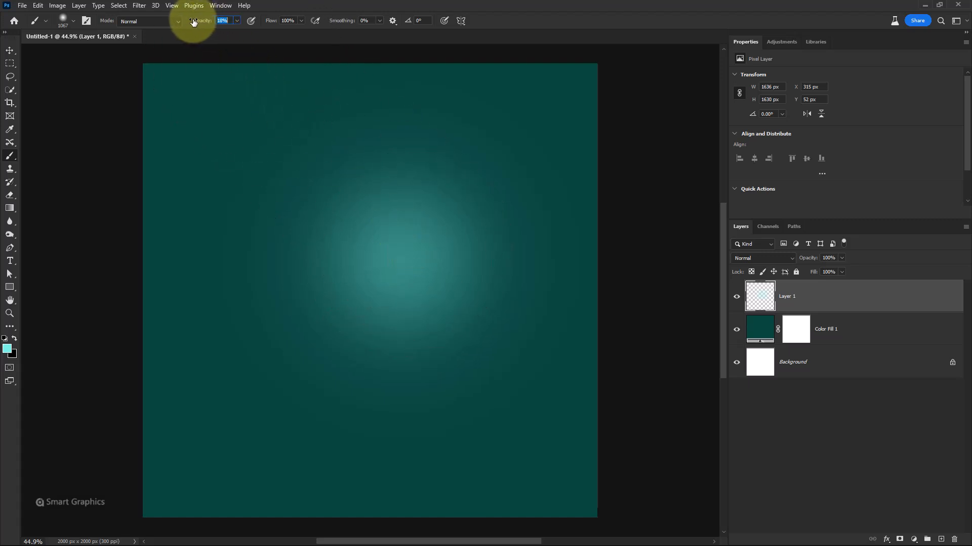
Lower the brush opacity to 16% and paint larger soft dabs over the upper right and centre
drag(193, 22, 193, 23)
drag(398, 165, 437, 177)
click(462, 173)
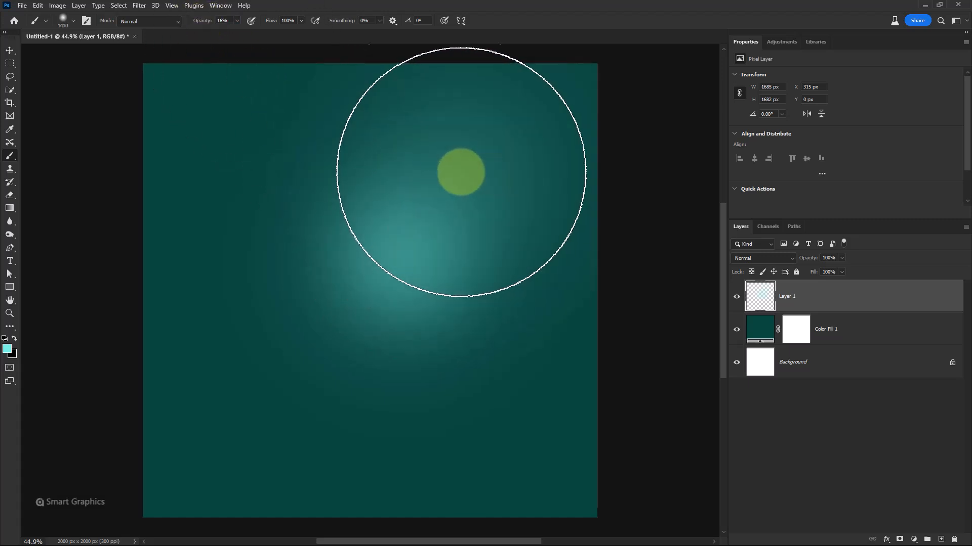
drag(411, 226, 460, 241)
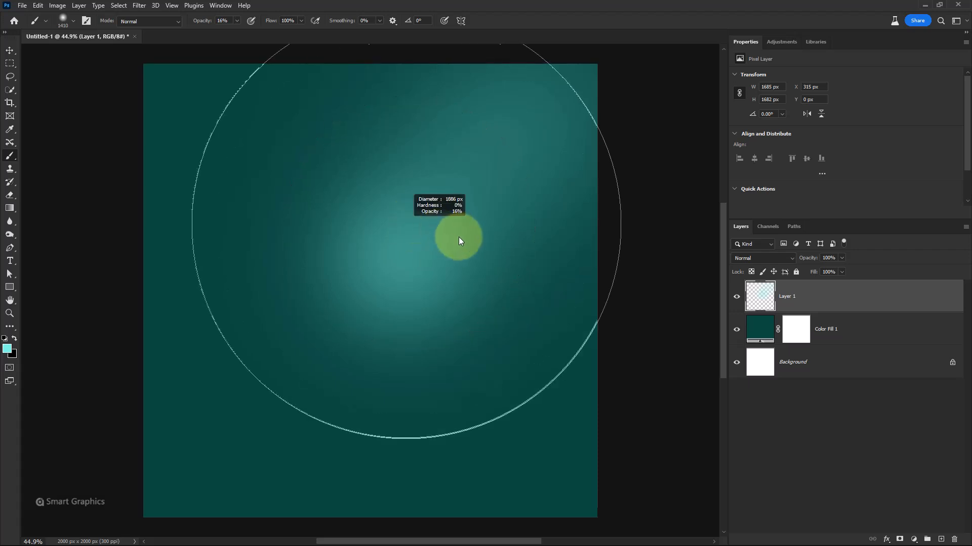
click(412, 238)
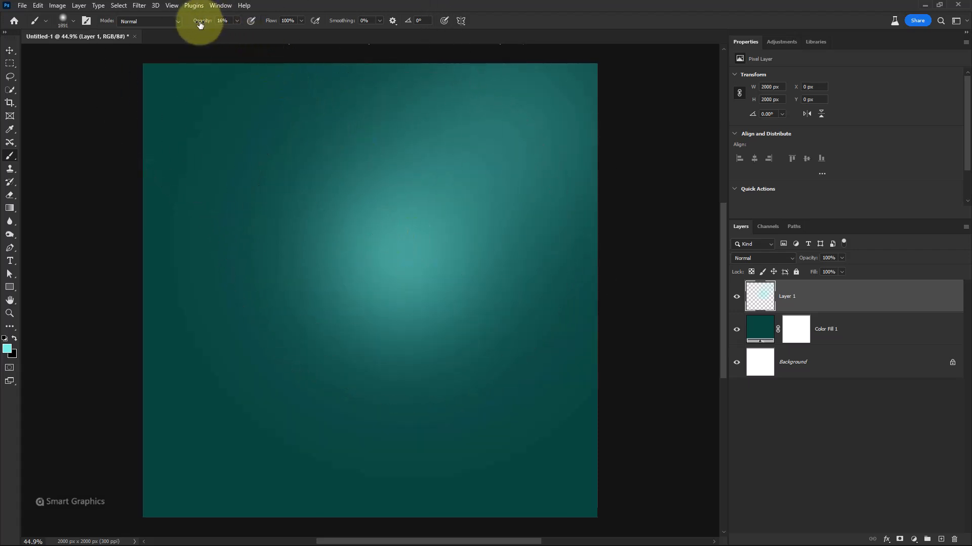
Raise the brush opacity to 100% and paint a bright highlight near the upper centre
drag(200, 24, 284, 27)
drag(415, 221, 349, 223)
click(438, 212)
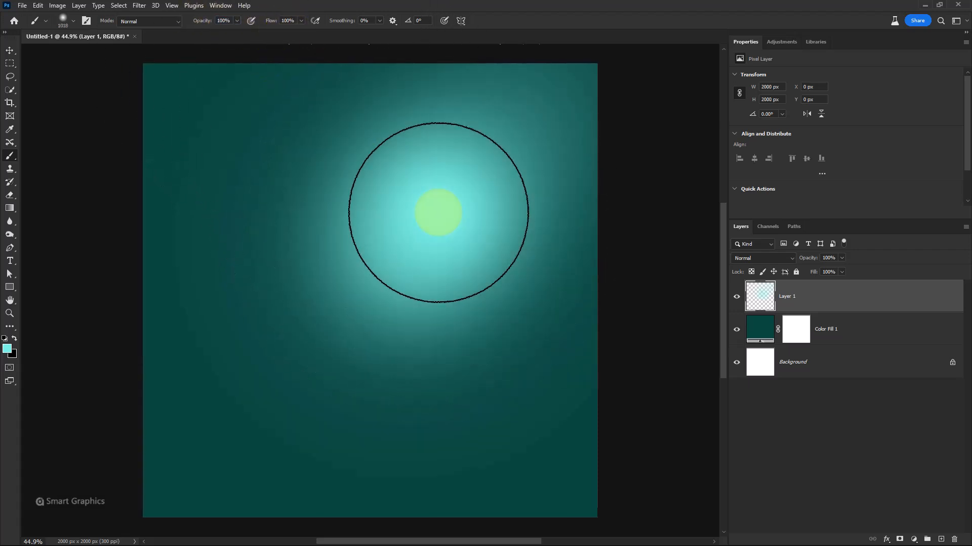
drag(435, 213, 349, 206)
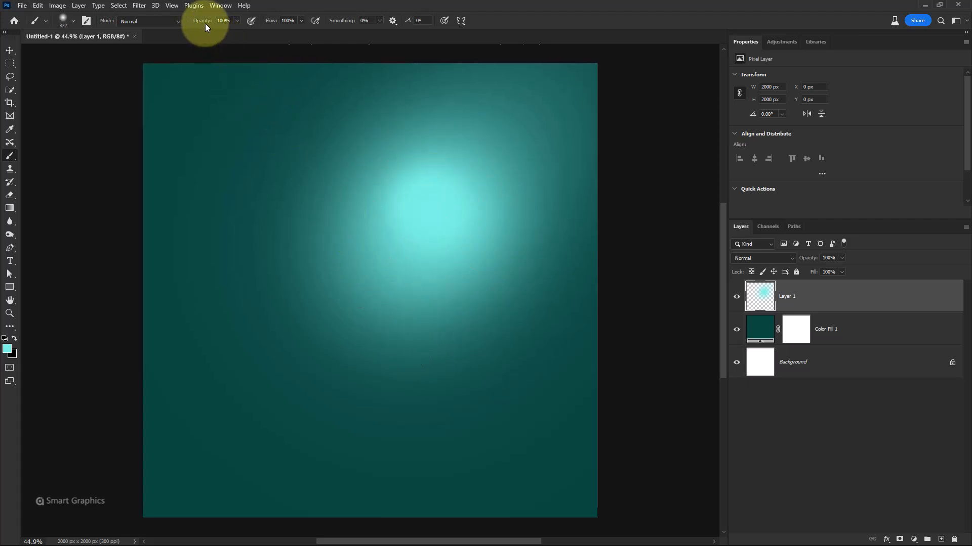
Add a new layer and paint a soft glow at 42% opacity along the bottom of the canvas
click(940, 539)
drag(202, 24, 159, 26)
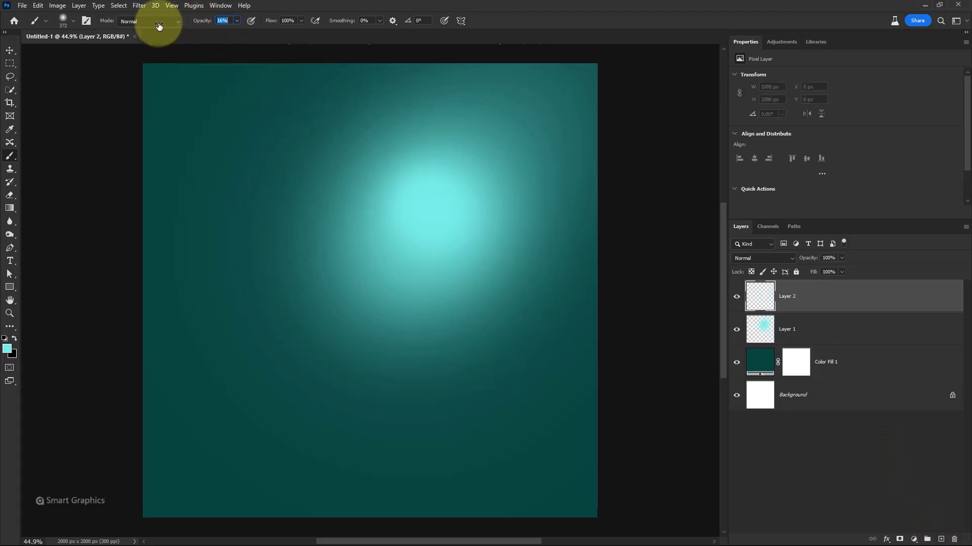
drag(347, 409, 458, 423)
mouse_move(200, 20)
mouse_down()
mouse_move(191, 23)
mouse_move(213, 26)
mouse_up()
click(393, 459)
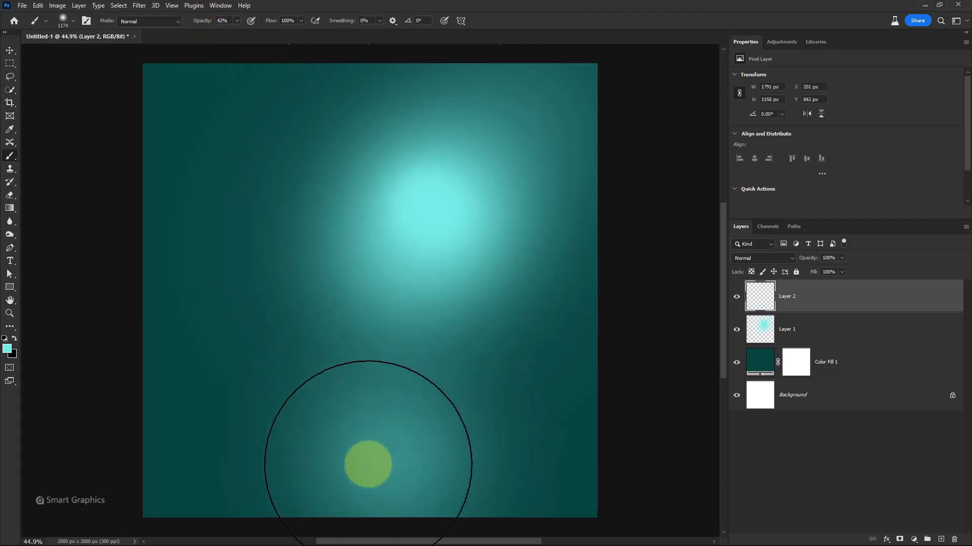
click(358, 468)
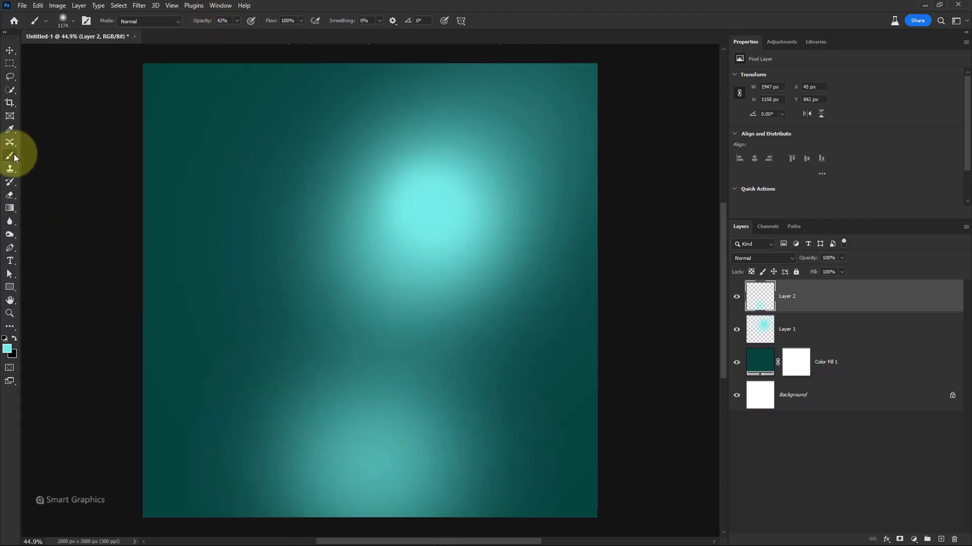
Soft-erase the top of the bottom glow with a Soft Round Pressure Size eraser and set Layer 2's opacity to 73%
click(10, 197)
right_click(413, 239)
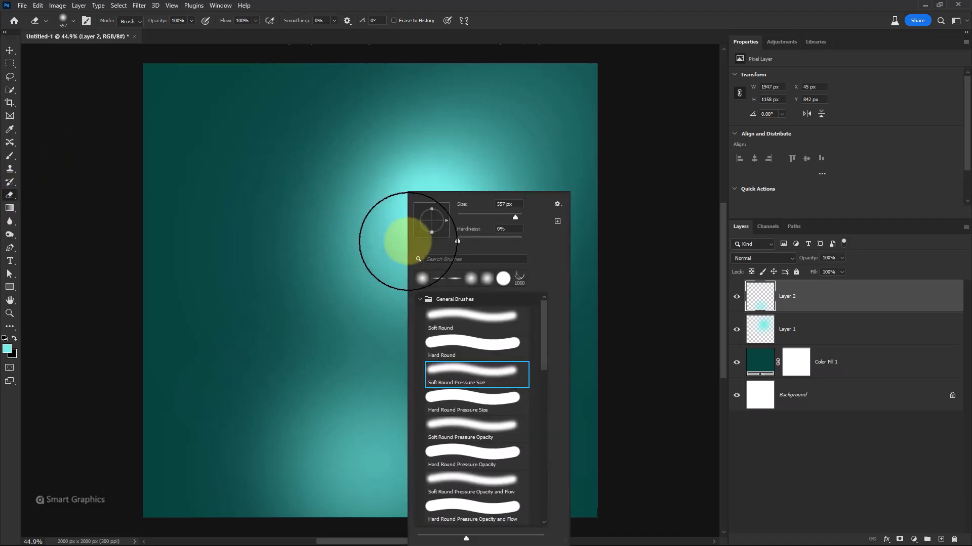
double_click(455, 375)
drag(397, 371, 417, 374)
mouse_move(411, 371)
mouse_down()
mouse_move(398, 369)
mouse_move(570, 375)
mouse_move(254, 360)
mouse_move(587, 376)
mouse_move(566, 384)
mouse_move(319, 377)
mouse_move(615, 351)
mouse_up()
mouse_move(802, 260)
mouse_down()
mouse_move(794, 262)
mouse_move(804, 263)
mouse_up()
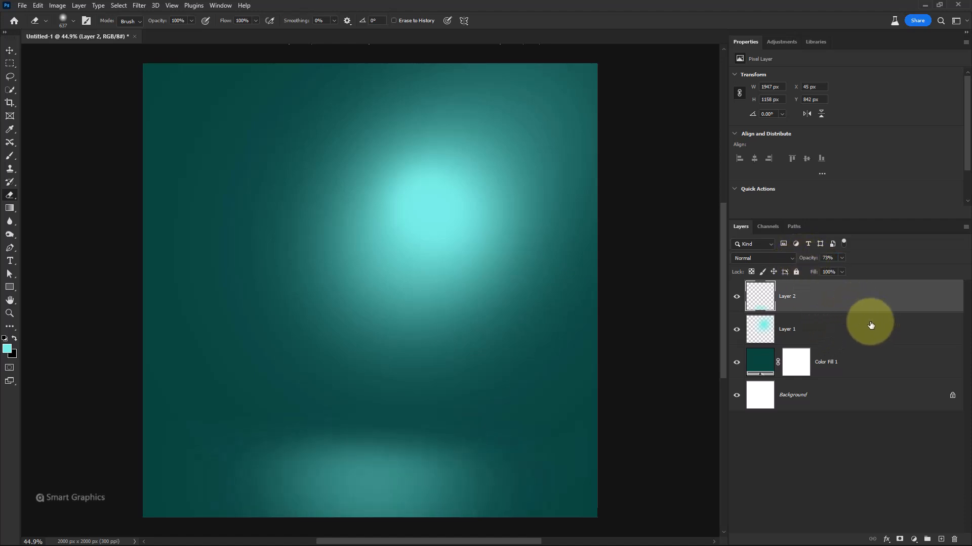
Bring the Cream product image into the document, scale it down and position it near the canvas centre
key(alt+Tab)
drag(468, 238, 268, 286)
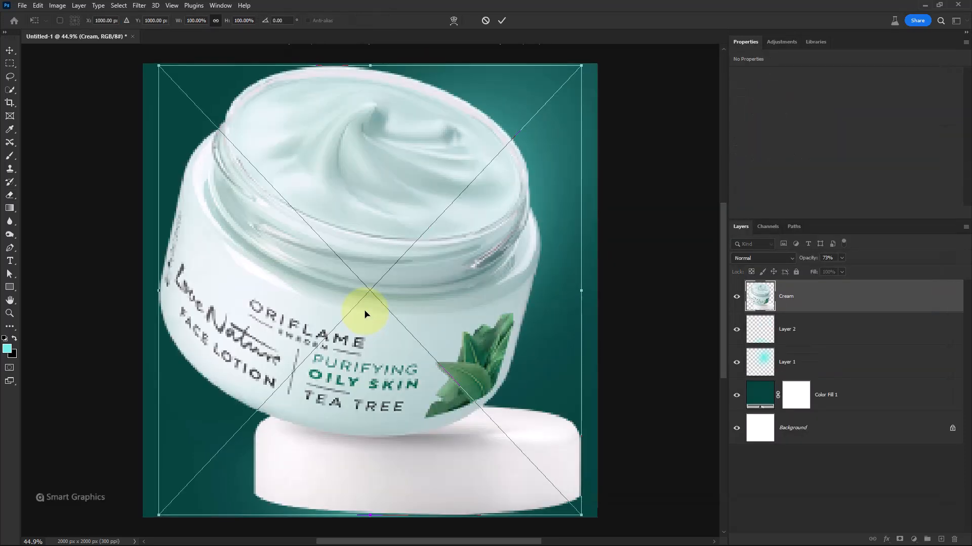
drag(372, 509, 380, 414)
drag(360, 263, 368, 214)
drag(388, 277, 391, 250)
drag(368, 185, 373, 208)
click(501, 20)
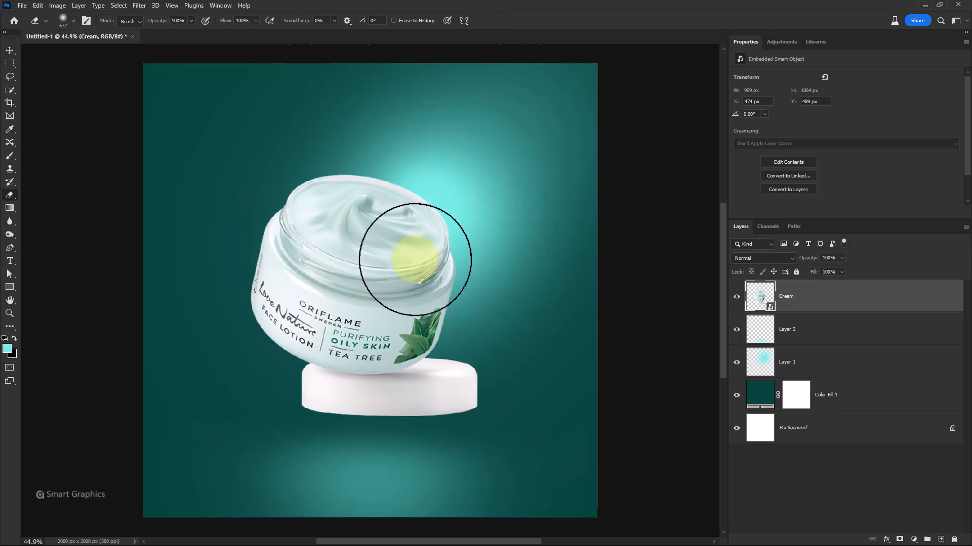
drag(415, 276, 419, 287)
Apply Camera Raw Filter to the Cream layer with temperature -8, contrast +20 and dehaze +33
click(139, 5)
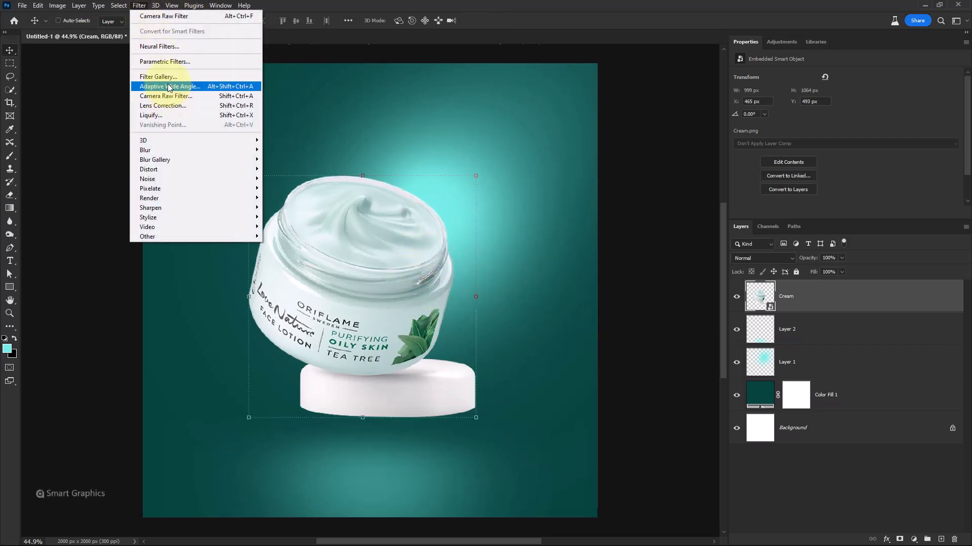
click(566, 234)
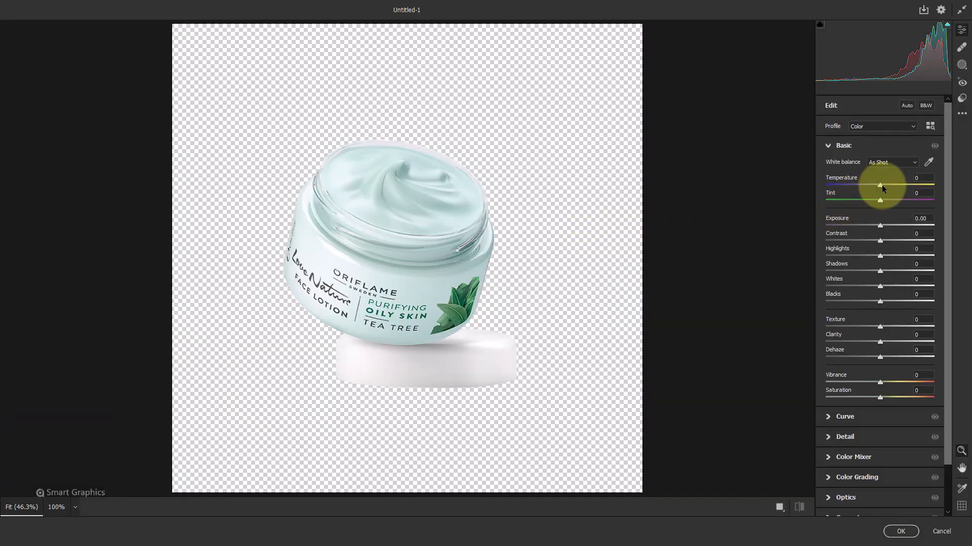
drag(881, 185, 873, 186)
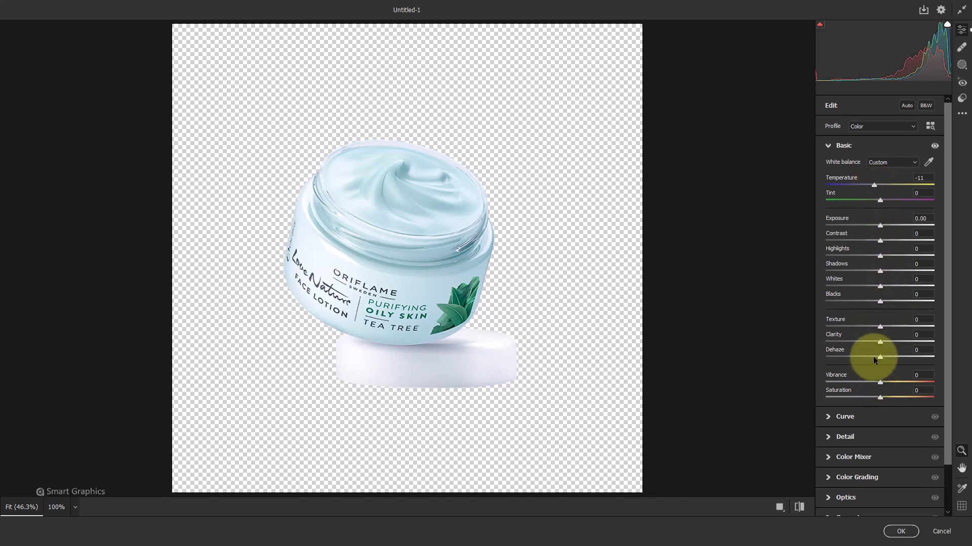
mouse_move(898, 358)
mouse_down()
mouse_move(877, 358)
mouse_move(906, 359)
mouse_move(898, 356)
mouse_up()
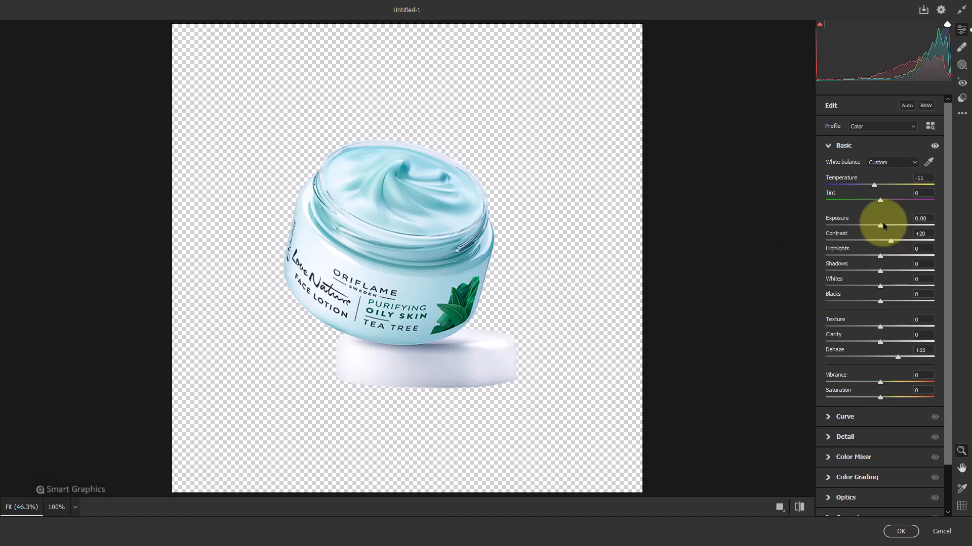
mouse_move(874, 187)
mouse_down()
mouse_move(887, 187)
mouse_move(877, 188)
mouse_up()
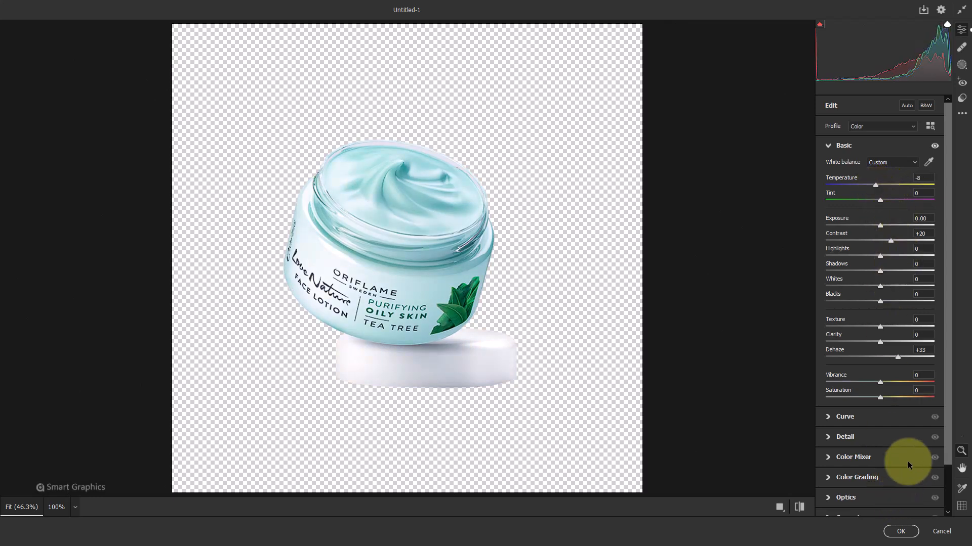
click(900, 532)
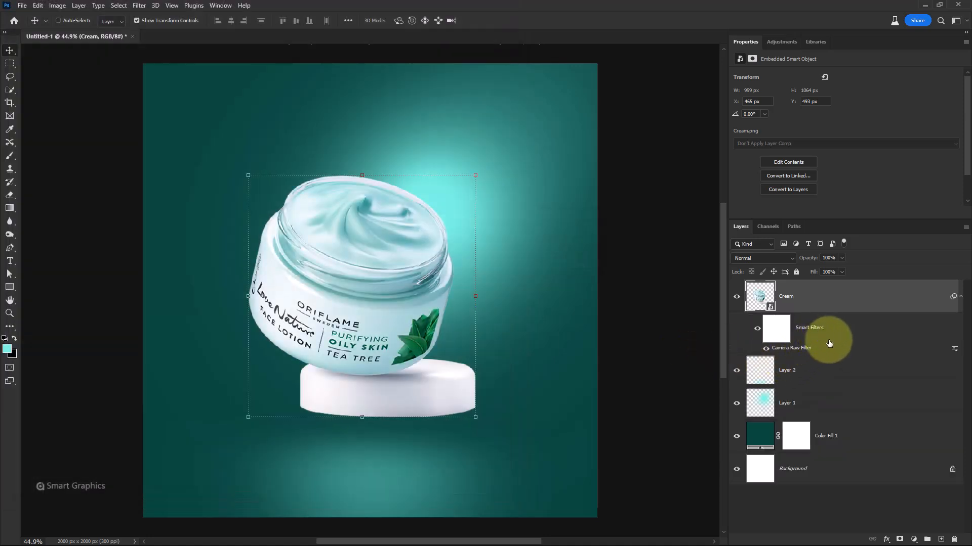
Select Layer 1 and toggle its visibility off and back on to compare
click(807, 403)
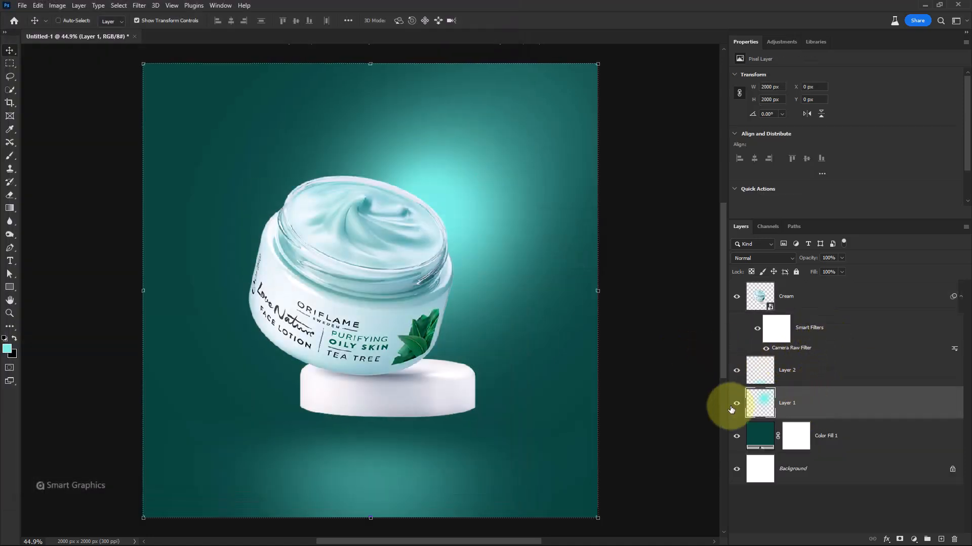
click(736, 403)
click(736, 403)
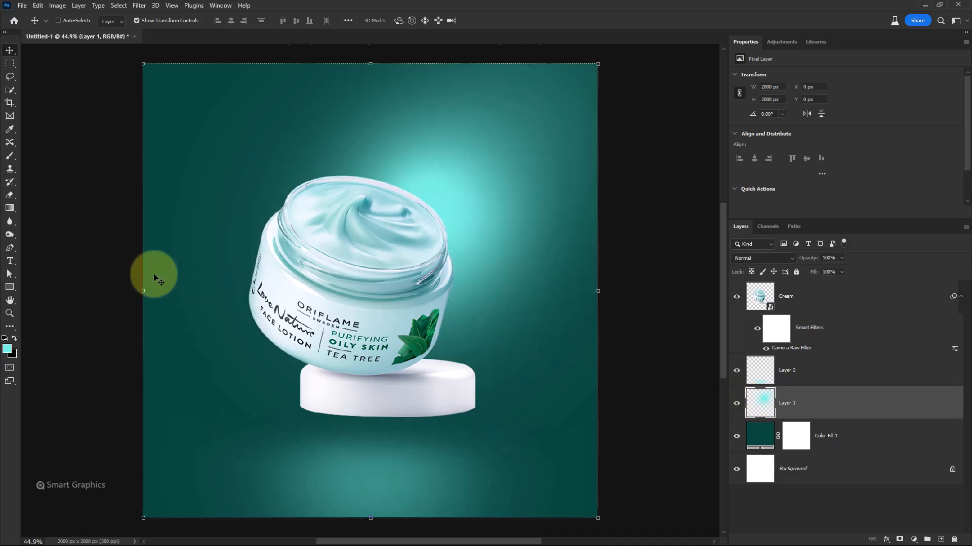
Choose the Brush tool, lower its opacity to 22%, resize it, and sample a pale cyan d7fffc foreground colour
click(10, 156)
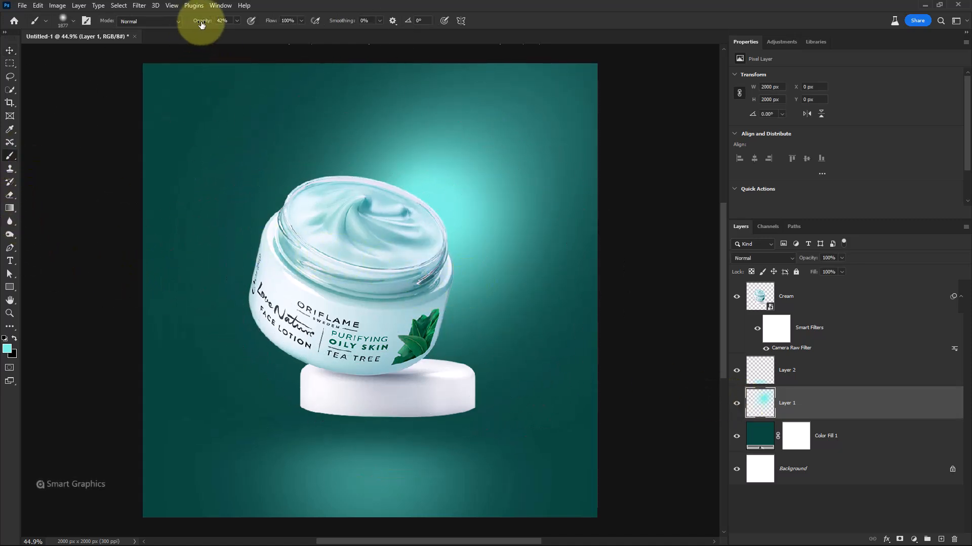
drag(201, 24, 156, 26)
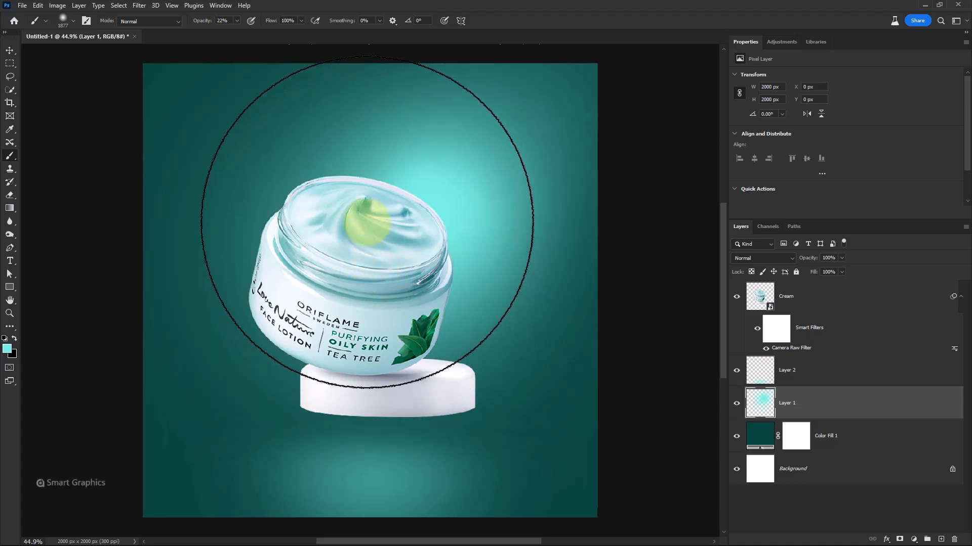
mouse_move(401, 232)
mouse_down()
mouse_move(393, 232)
mouse_move(401, 232)
mouse_up()
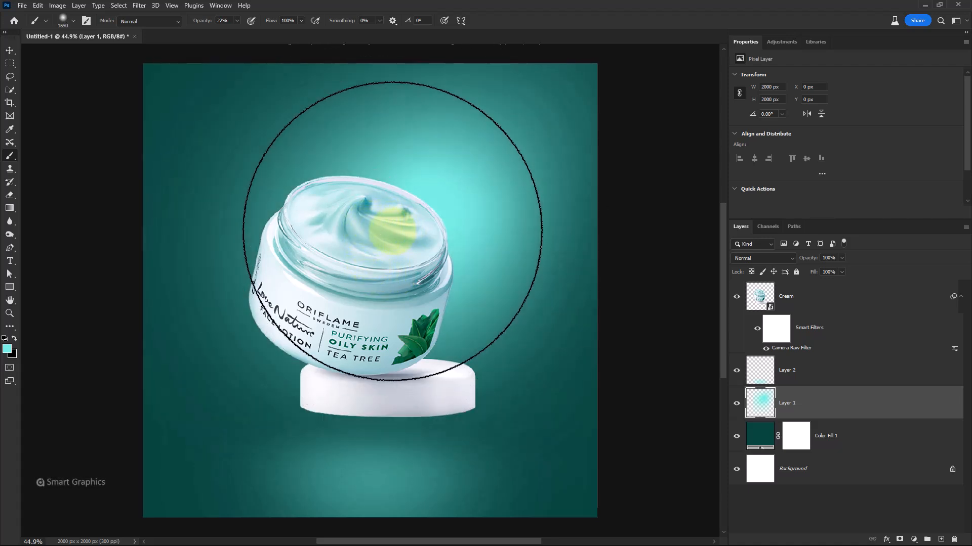
drag(440, 272, 318, 245)
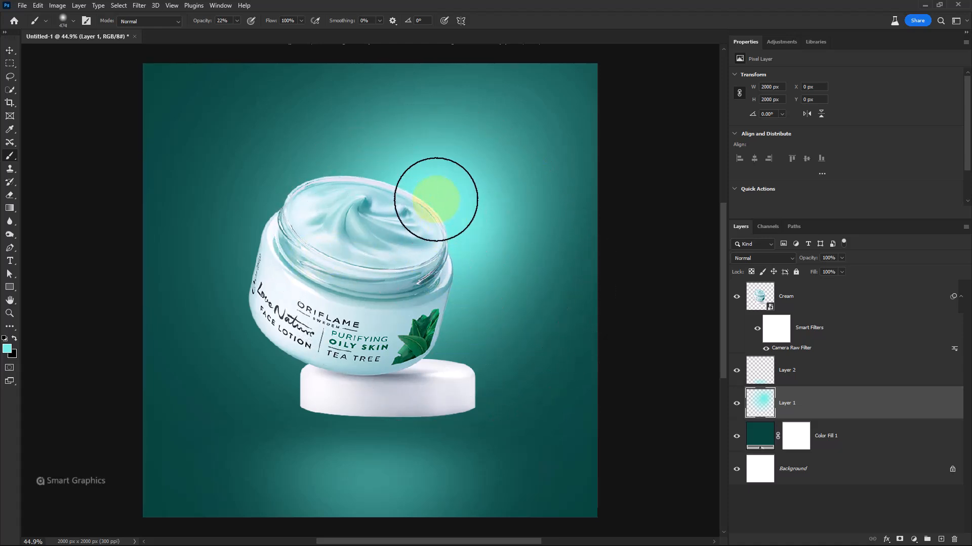
click(7, 348)
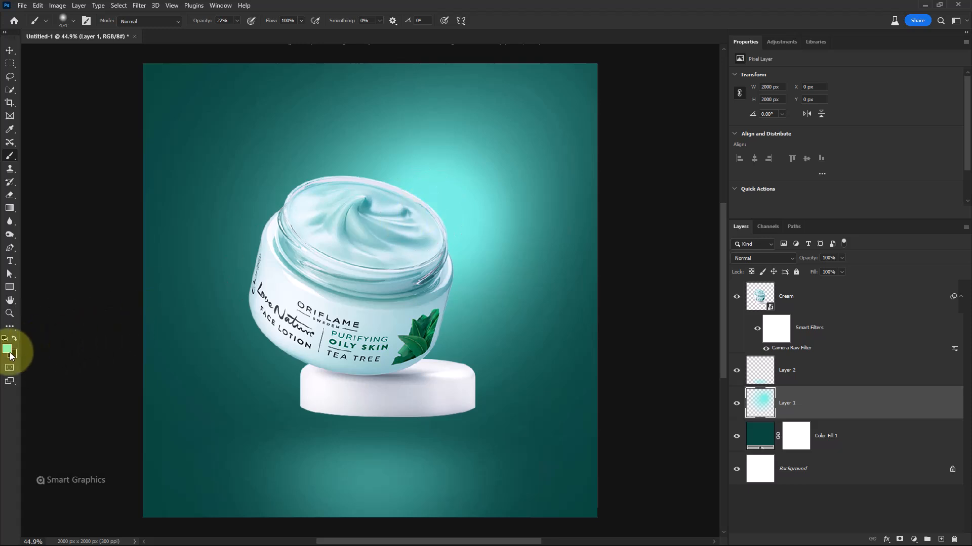
click(544, 318)
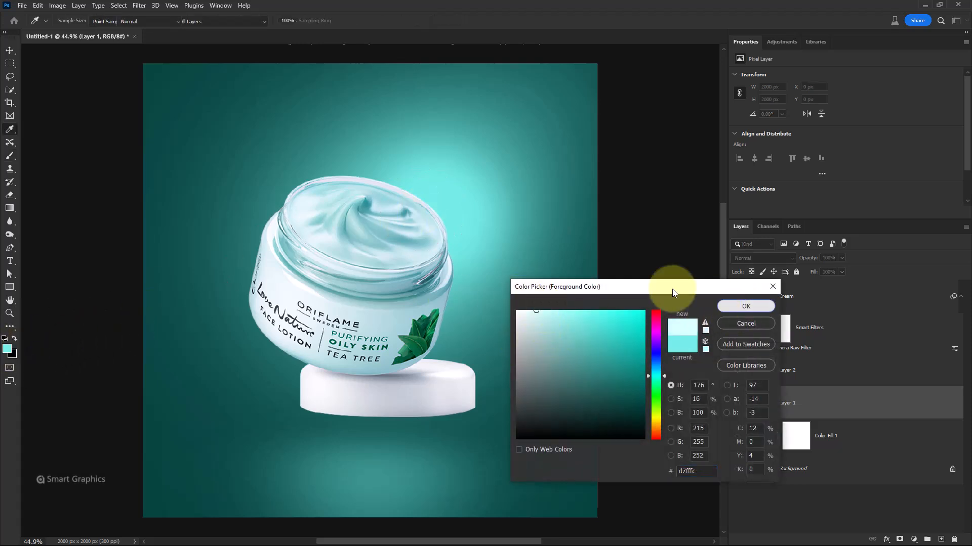
click(746, 306)
Paint a bright glow behind the jar's upper right on Layer 1 with the soft brush at 100% opacity
drag(430, 190, 403, 191)
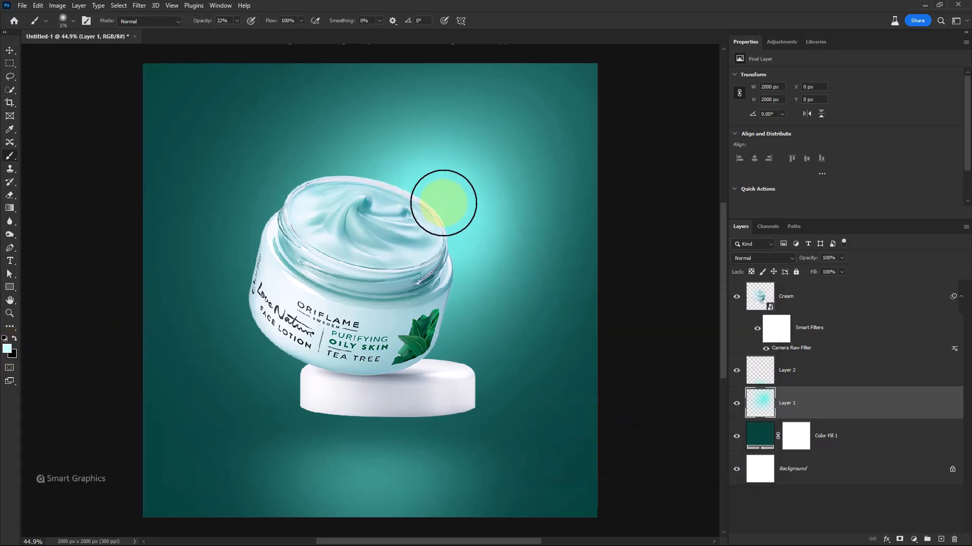
drag(201, 24, 247, 26)
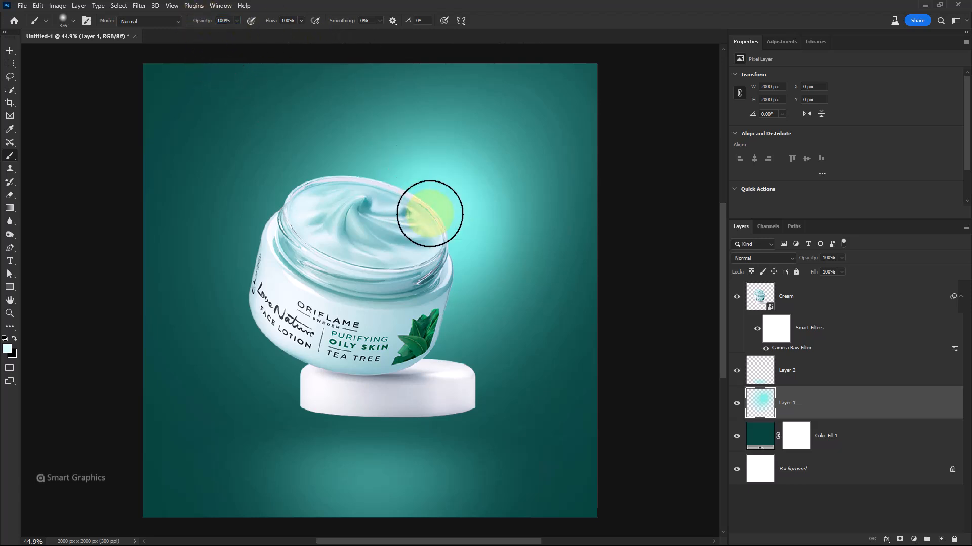
click(445, 210)
drag(445, 210, 453, 281)
key(ctrl+z)
drag(456, 231, 476, 238)
click(447, 210)
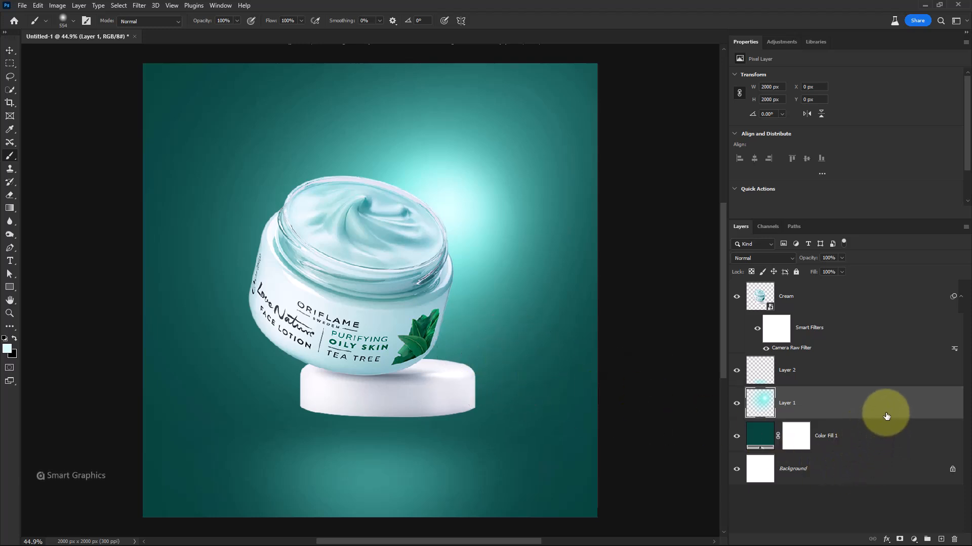
Group Layer 2, Layer 1 and Color Fill 1 into a group named Bg, then select the Cream layer
click(846, 373)
shift+click(888, 446)
key(ctrl+g)
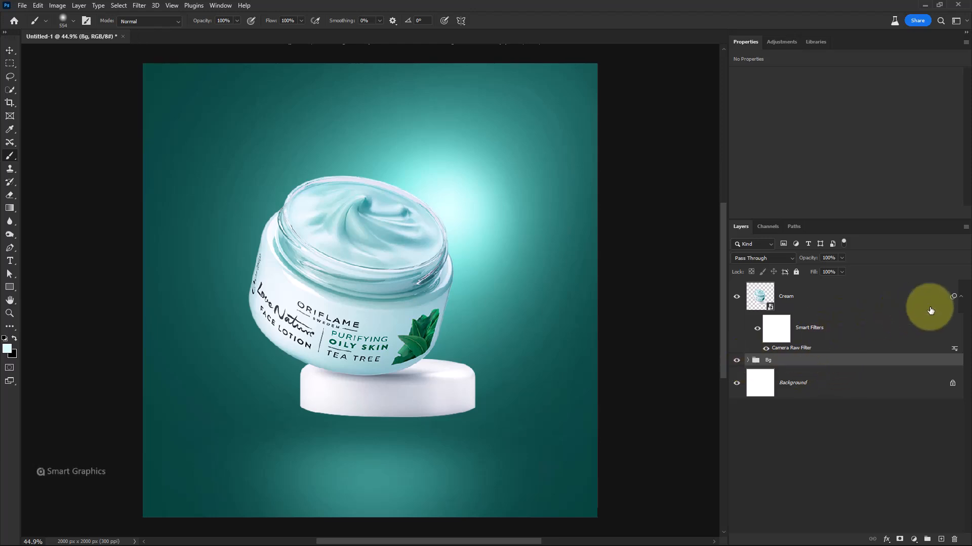
click(960, 297)
click(810, 305)
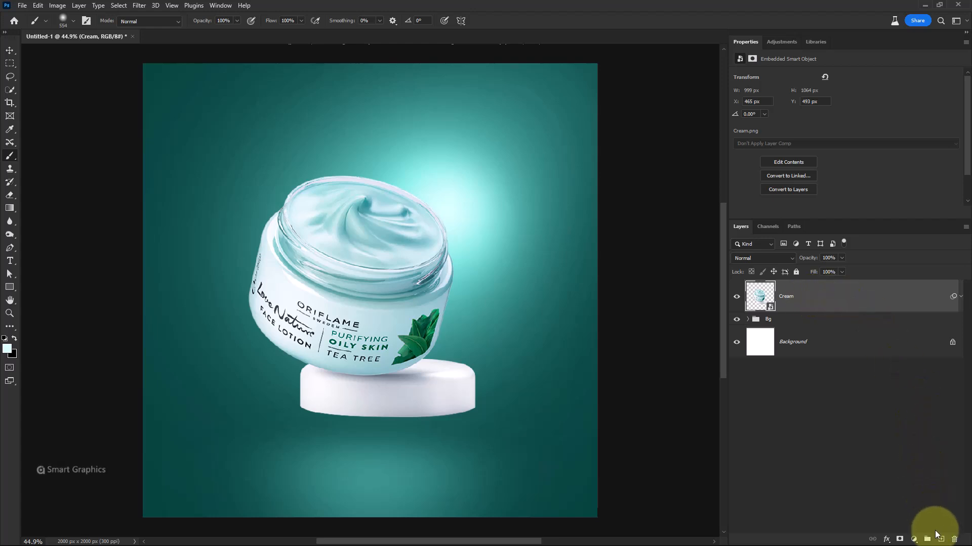
Add a new layer above Cream and fill it with 50% Gray
click(942, 540)
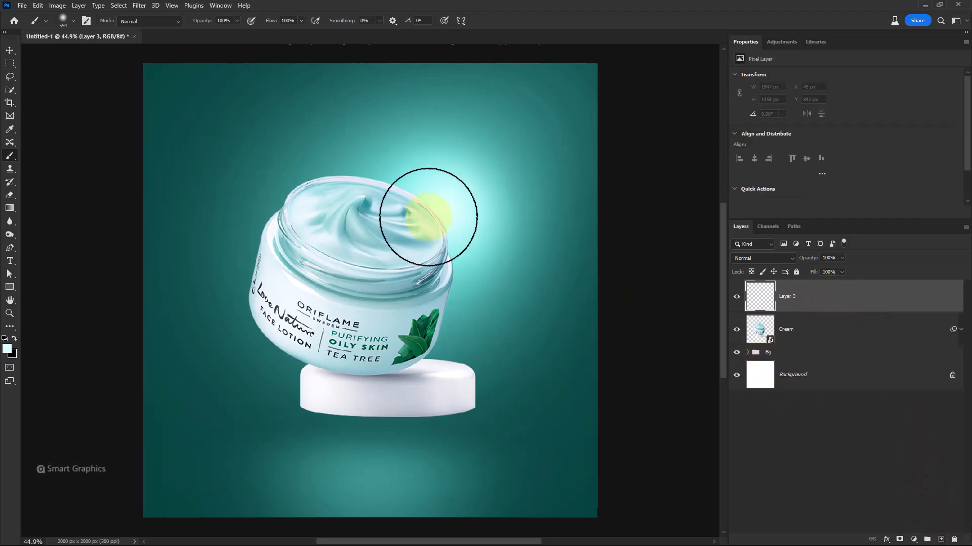
click(38, 5)
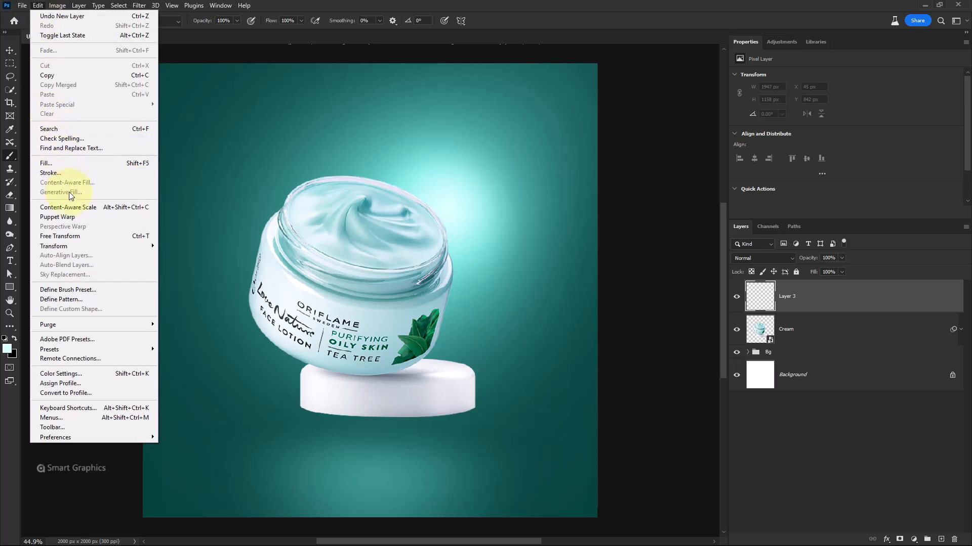
click(67, 164)
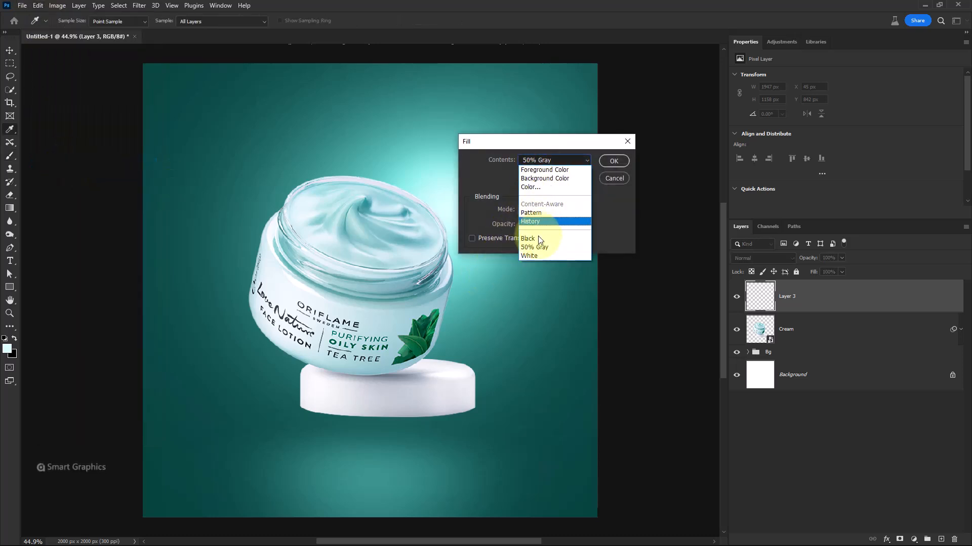
click(545, 233)
click(612, 161)
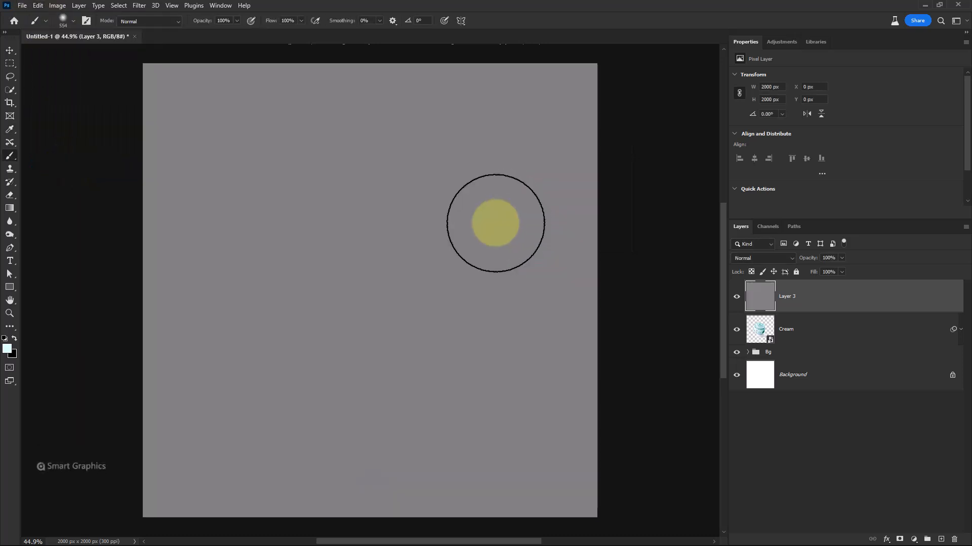
Clip Layer 3 to the Cream layer as a clipping mask and set its blend mode to Overlay
right_click(806, 304)
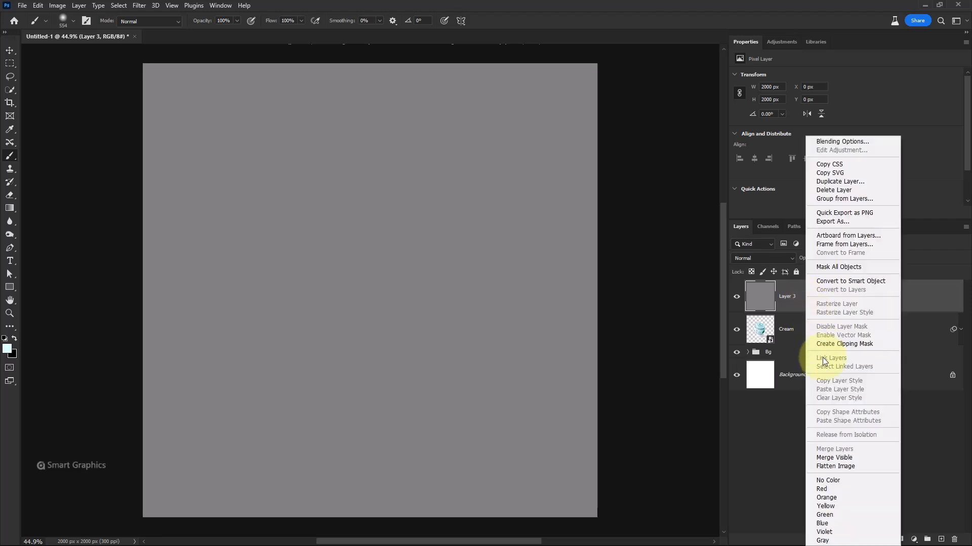
click(831, 344)
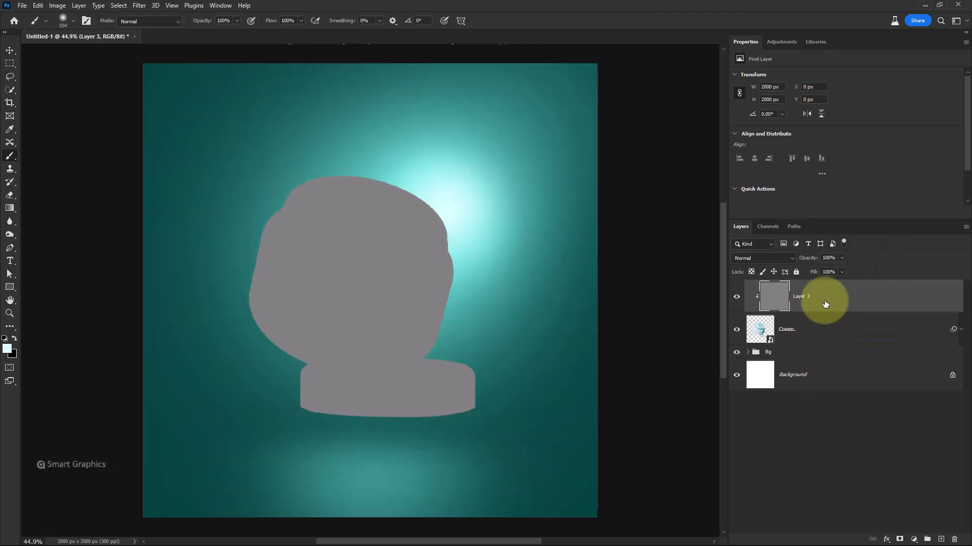
click(763, 259)
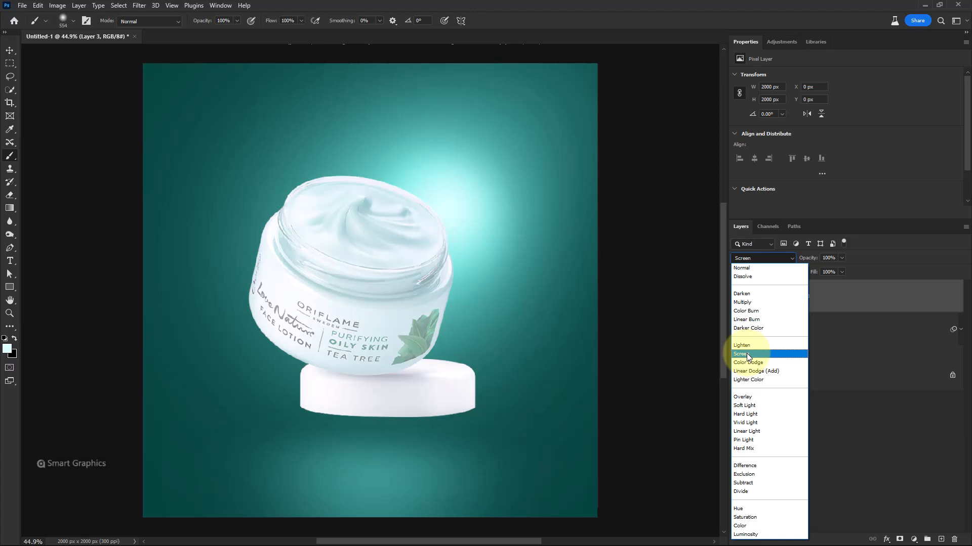
click(749, 397)
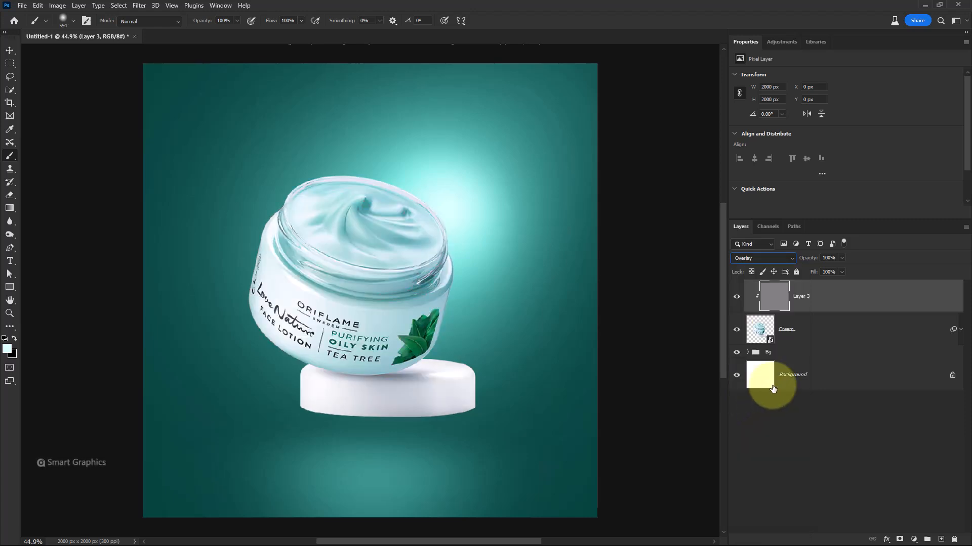
Darken the jar's left side and inner rim on the overlay layer using the Burn Tool at Midtones, 50% exposure
click(10, 236)
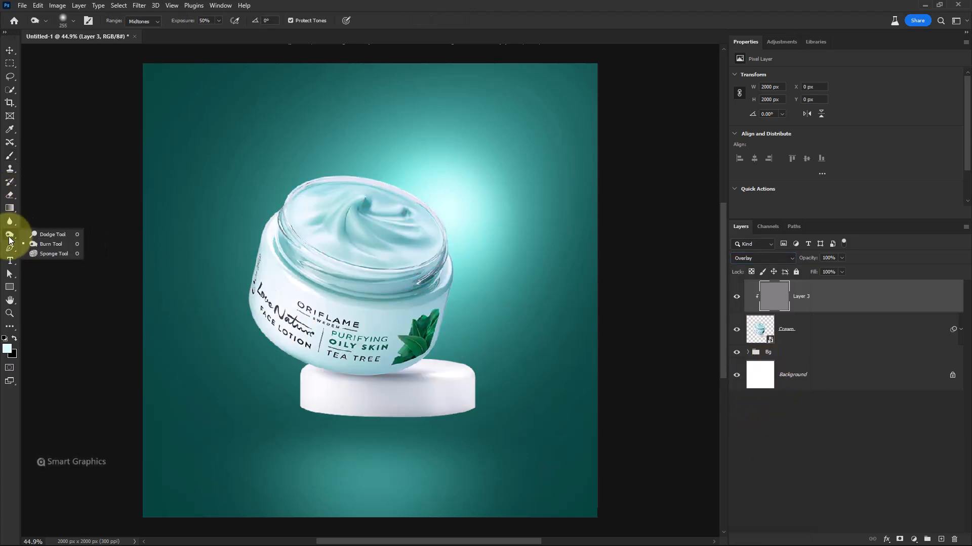
click(53, 245)
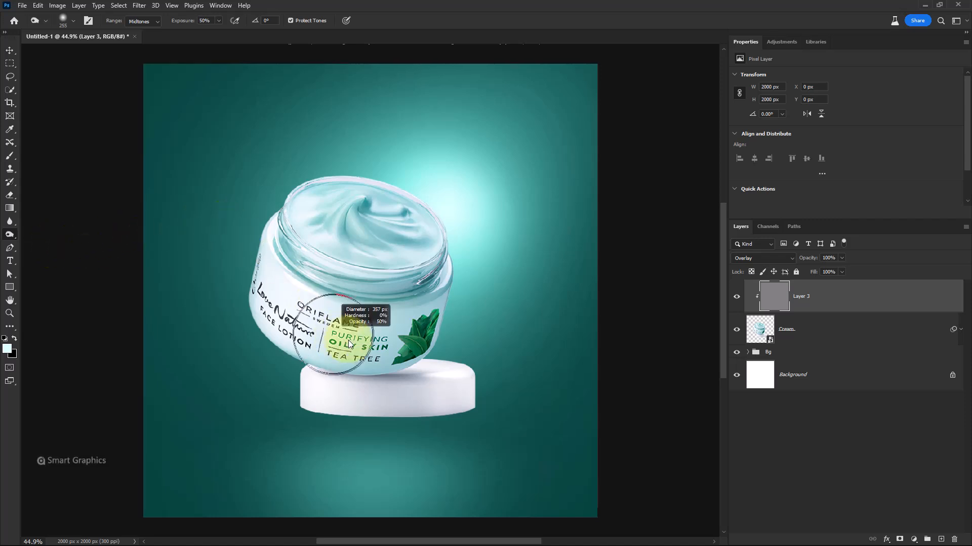
mouse_move(349, 344)
mouse_down()
mouse_move(320, 353)
mouse_move(278, 341)
mouse_move(263, 282)
mouse_move(301, 381)
mouse_move(303, 340)
mouse_up()
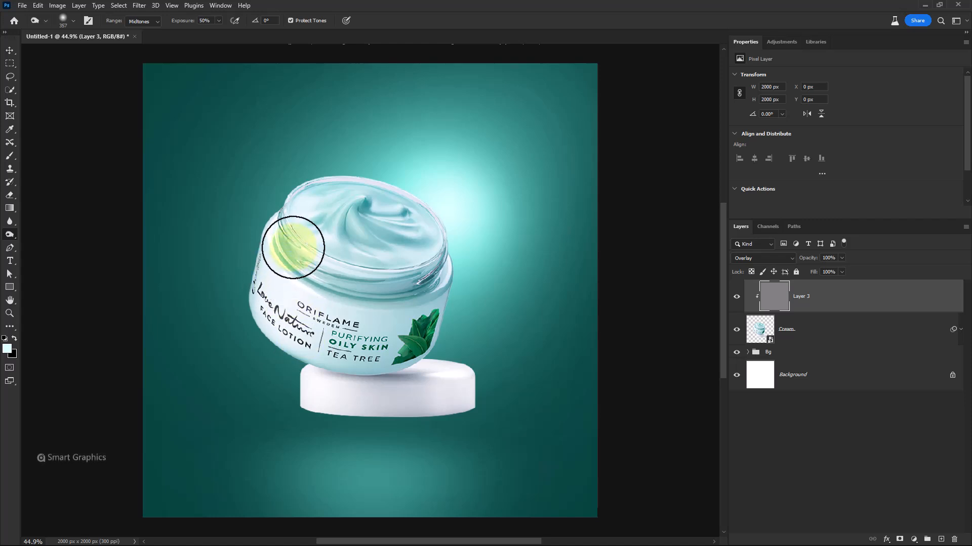
scroll(293, 268, up, 4)
drag(293, 269, 262, 269)
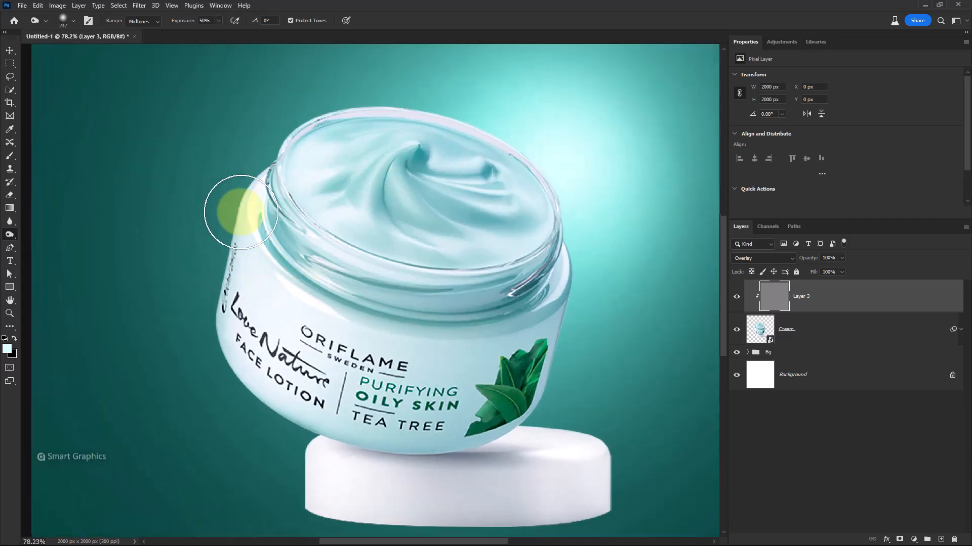
mouse_move(241, 212)
mouse_down()
mouse_move(229, 351)
mouse_move(258, 386)
mouse_up()
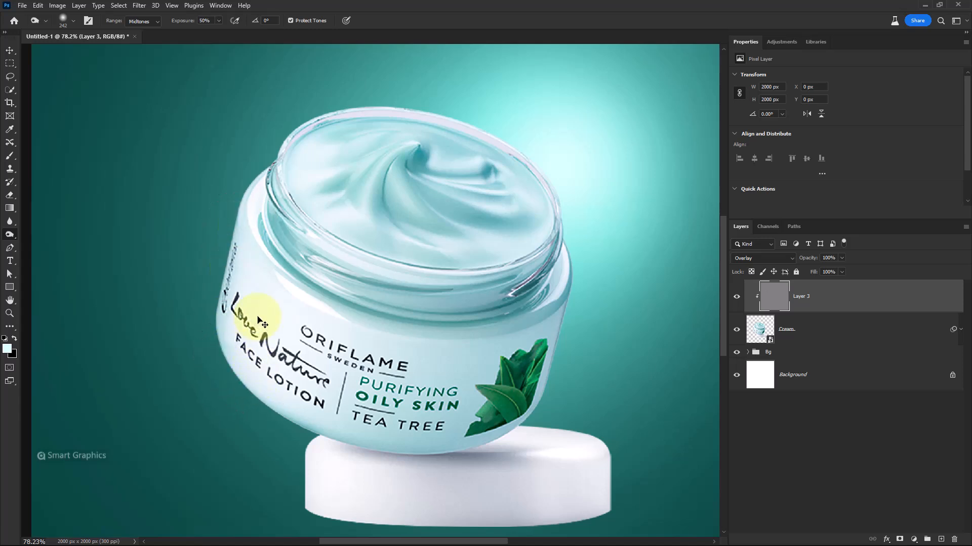
drag(259, 208, 244, 234)
drag(243, 290, 250, 231)
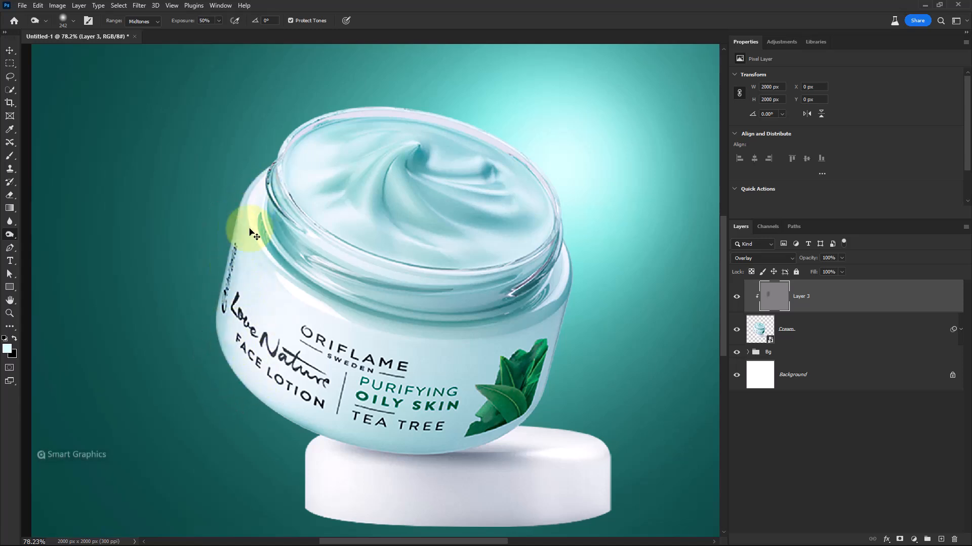
drag(261, 346, 316, 402)
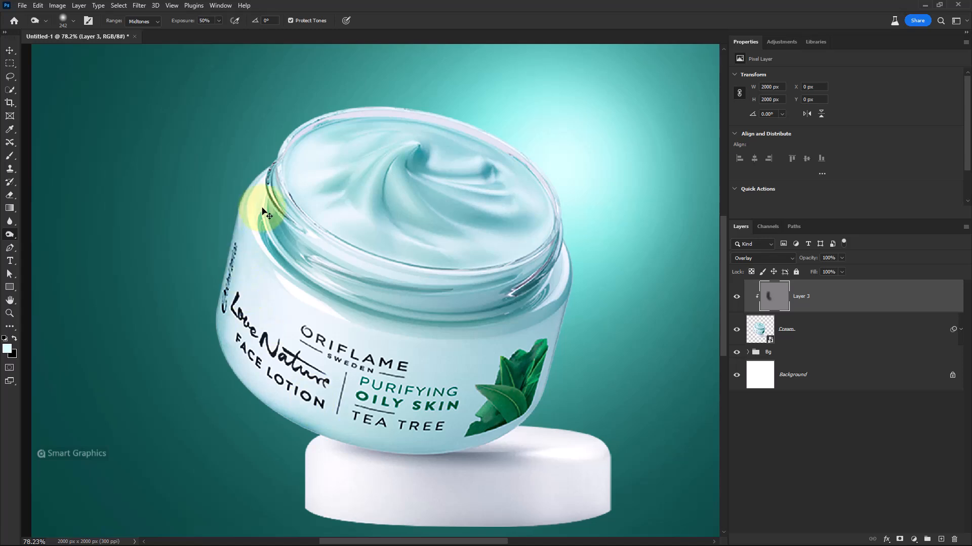
mouse_move(267, 214)
mouse_down()
mouse_move(318, 244)
mouse_move(263, 237)
mouse_move(450, 312)
mouse_move(338, 273)
mouse_up()
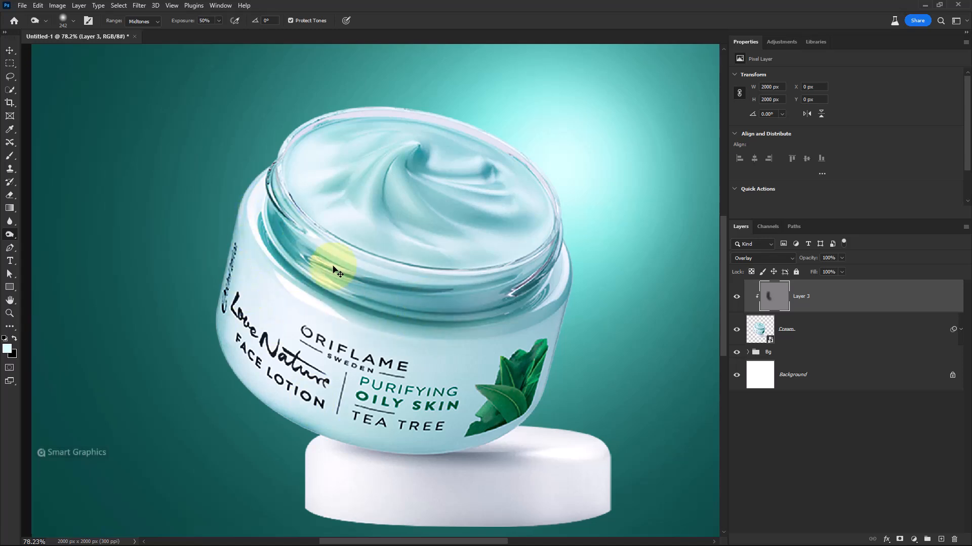
mouse_move(295, 243)
mouse_down()
mouse_move(370, 329)
mouse_move(349, 425)
mouse_move(386, 432)
mouse_move(308, 428)
mouse_move(342, 490)
mouse_move(304, 450)
mouse_move(423, 433)
mouse_up()
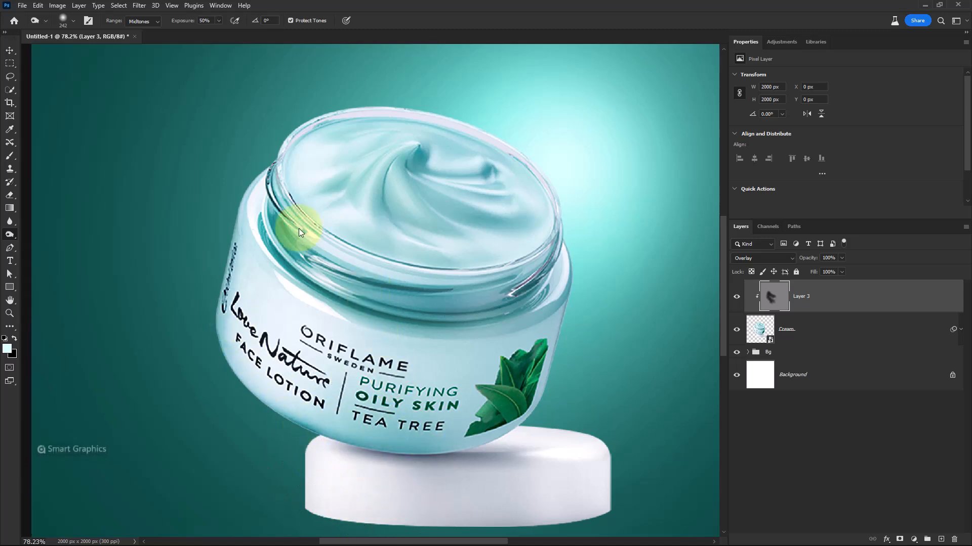
drag(298, 229, 423, 257)
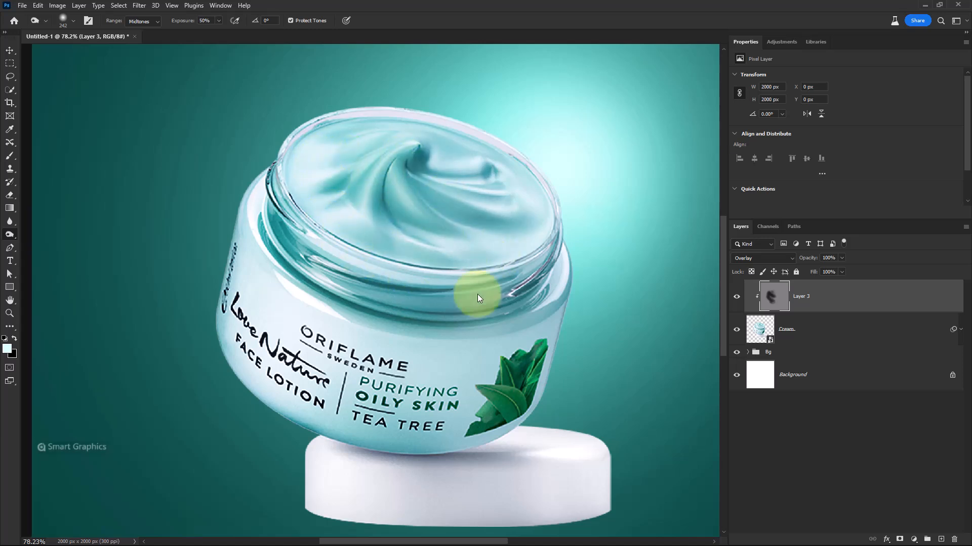
mouse_move(361, 329)
mouse_down()
mouse_move(451, 341)
mouse_move(246, 296)
mouse_move(397, 411)
mouse_move(242, 370)
mouse_move(320, 456)
mouse_move(304, 480)
mouse_move(442, 515)
mouse_move(429, 502)
mouse_move(579, 484)
mouse_move(532, 489)
mouse_move(594, 499)
mouse_move(374, 417)
mouse_move(209, 308)
mouse_move(266, 199)
mouse_move(250, 260)
mouse_move(290, 137)
mouse_move(288, 282)
mouse_up()
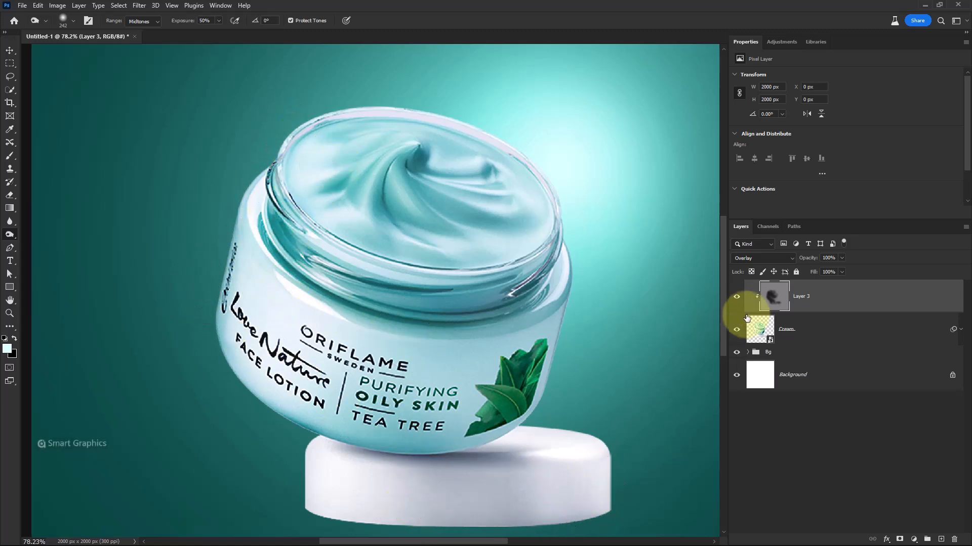
Toggle Layer 3's visibility off and back on to compare the burned shading
click(737, 297)
click(736, 297)
mouse_move(501, 325)
mouse_down()
mouse_move(276, 296)
mouse_move(237, 314)
mouse_move(258, 334)
mouse_move(263, 257)
mouse_move(287, 316)
mouse_move(217, 326)
mouse_up()
Brighten the jar's right edge and upper rim with the Dodge Tool at 85% exposure
drag(10, 234, 45, 239)
click(46, 238)
drag(579, 323, 594, 325)
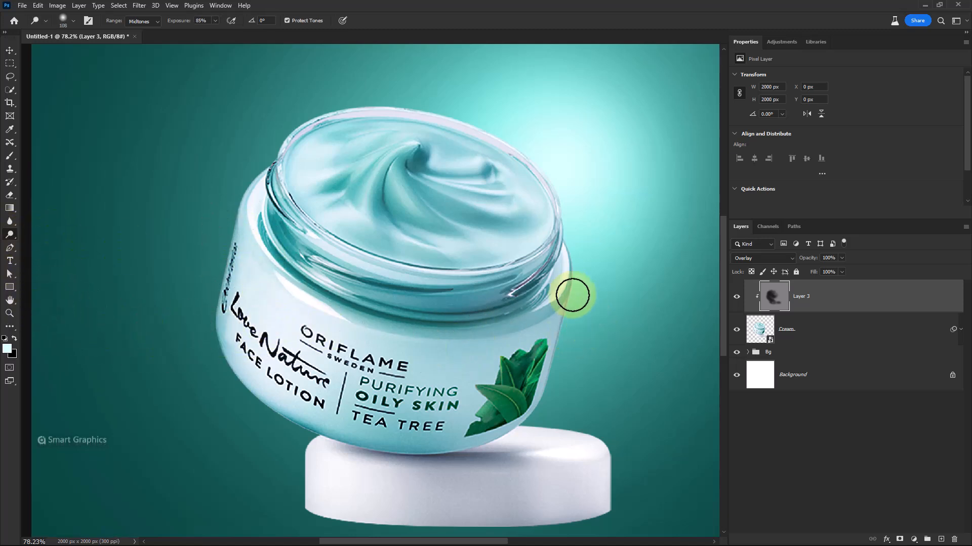
drag(567, 210, 555, 189)
mouse_move(489, 129)
mouse_down()
mouse_move(403, 99)
mouse_move(419, 113)
mouse_up()
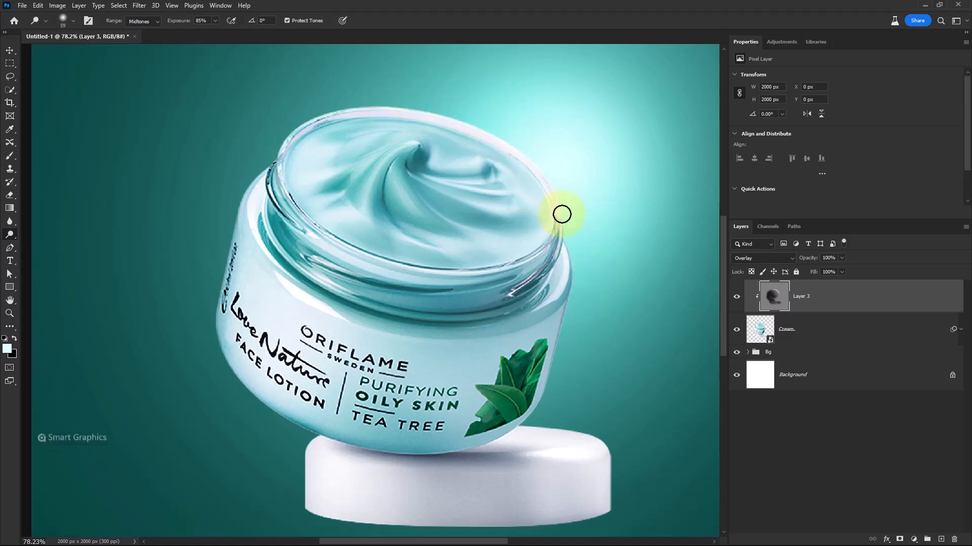
mouse_move(543, 191)
mouse_down()
mouse_move(565, 331)
mouse_move(584, 273)
mouse_move(569, 298)
mouse_move(573, 256)
mouse_move(575, 340)
mouse_move(554, 383)
mouse_up()
Brighten the jar's right edge below the rim further with the Dodge Tool
scroll(571, 352, up, 3)
drag(572, 307, 556, 305)
mouse_move(565, 273)
mouse_down()
mouse_move(560, 336)
mouse_move(566, 271)
mouse_move(531, 437)
mouse_move(521, 436)
mouse_move(560, 267)
mouse_up()
drag(566, 329, 582, 330)
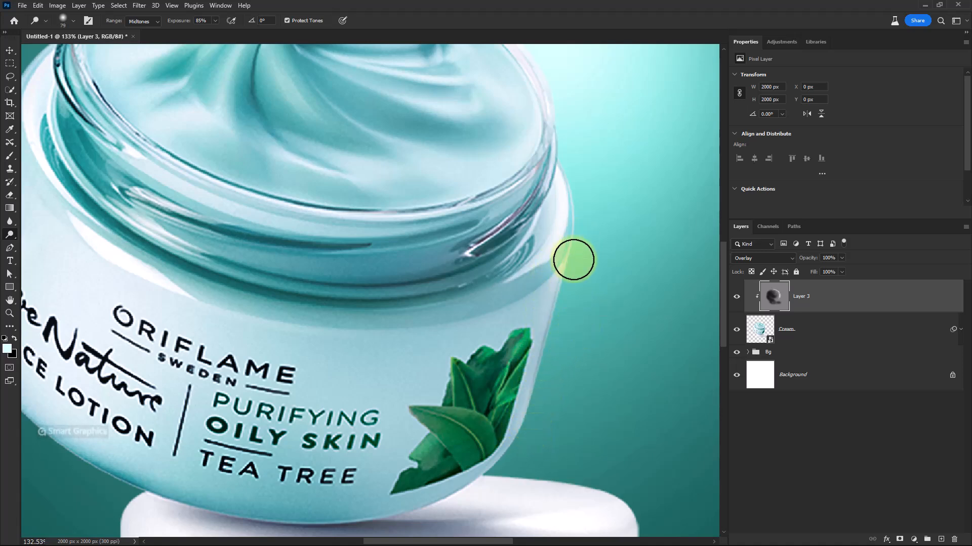
mouse_move(574, 260)
mouse_down()
mouse_move(545, 432)
mouse_move(578, 208)
mouse_move(575, 234)
mouse_up()
Dodge the highlights of the cream swirl inside the jar
scroll(577, 304, up, 4)
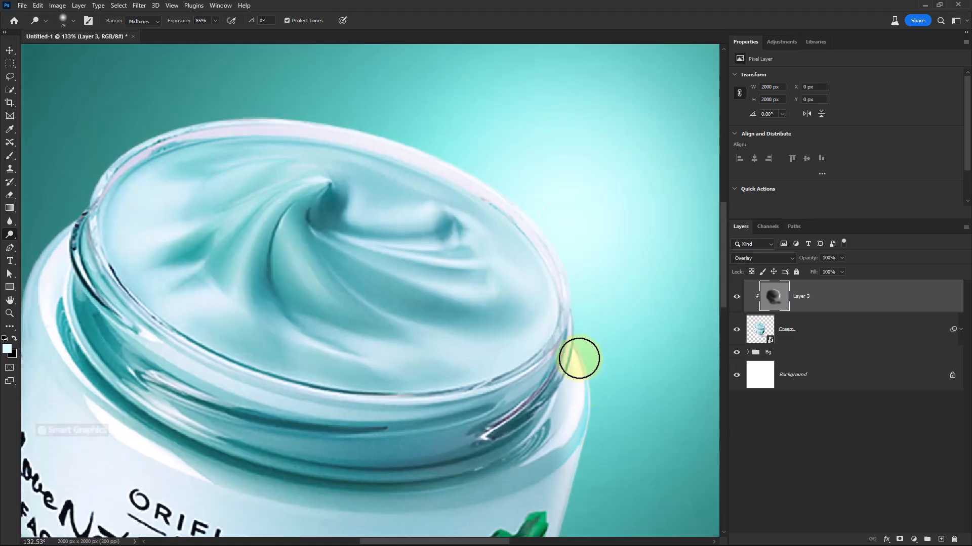
mouse_move(456, 157)
mouse_down()
mouse_move(355, 111)
mouse_move(245, 98)
mouse_up()
drag(405, 191, 391, 193)
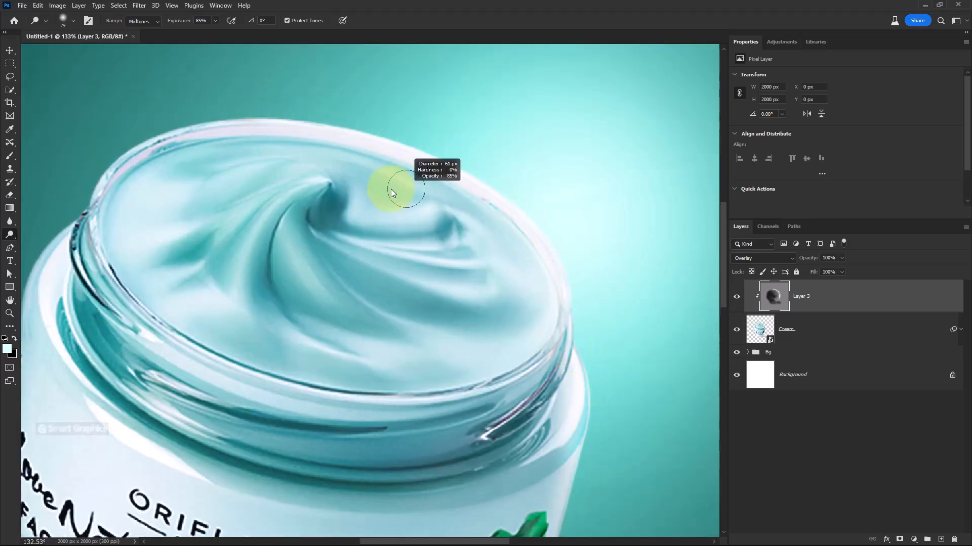
scroll(385, 197, up, 2)
drag(445, 257, 420, 256)
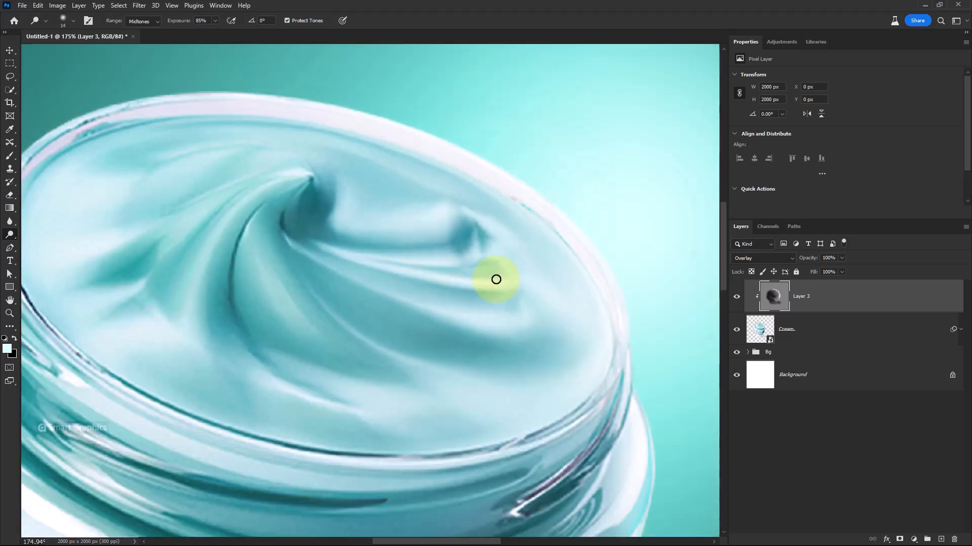
mouse_move(495, 280)
mouse_down()
mouse_move(470, 285)
mouse_move(349, 253)
mouse_move(359, 253)
mouse_up()
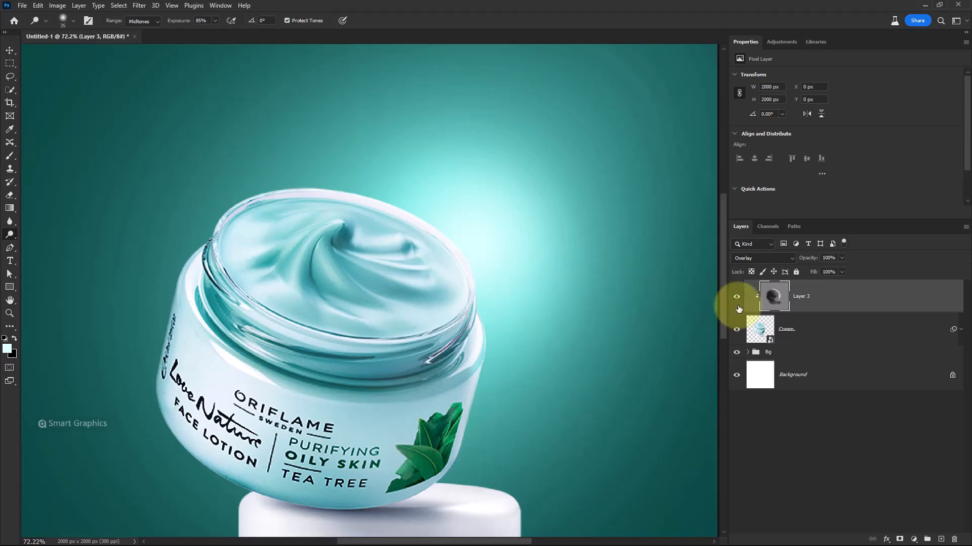
Toggle Layer 3's visibility to compare, and dodge the jar's lower right side
click(737, 300)
scroll(516, 351, down, 3)
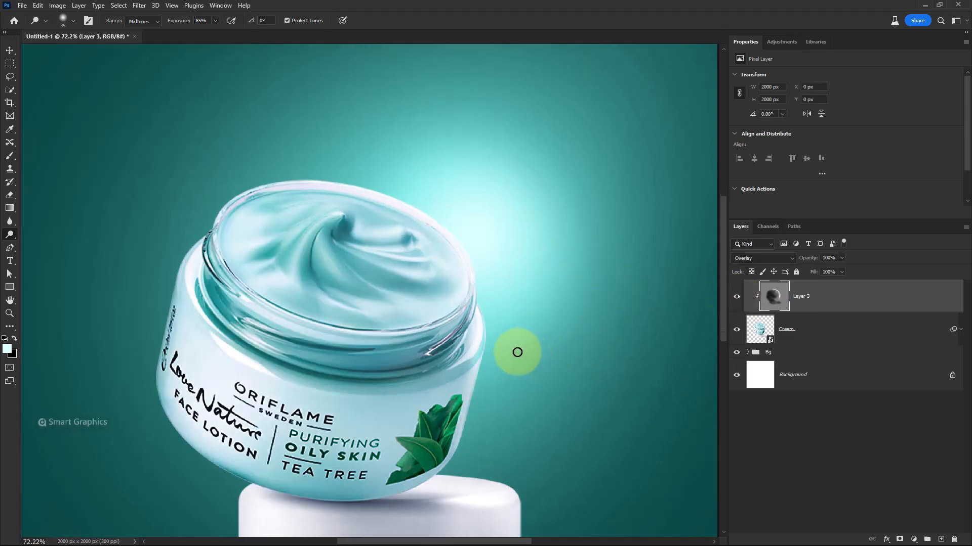
drag(500, 378, 500, 328)
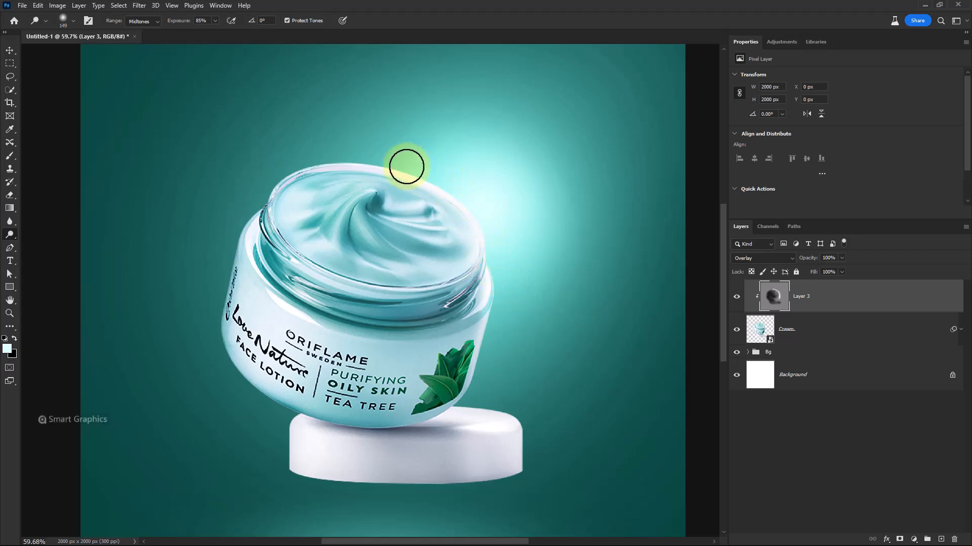
Dodge along the inner glass rim across the top of the jar
scroll(342, 260, up, 3)
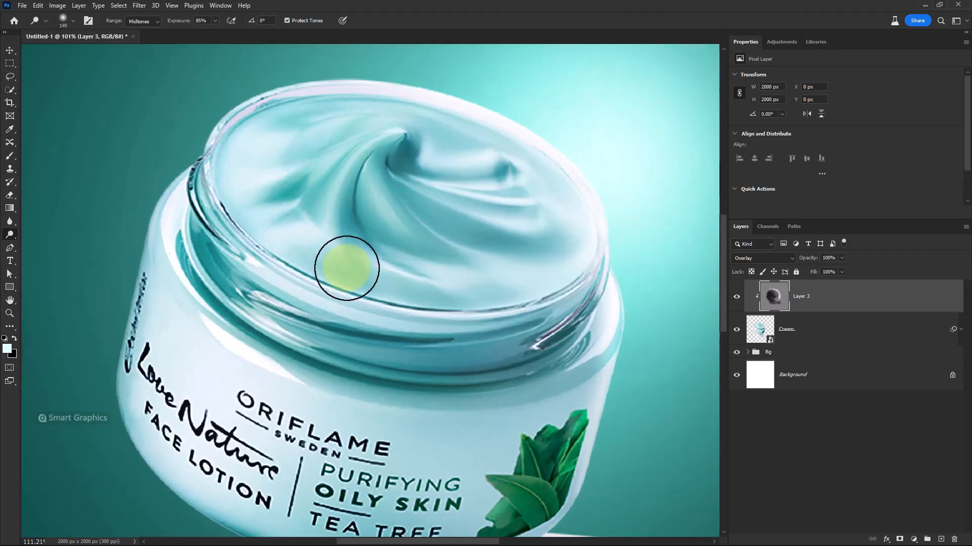
mouse_move(347, 268)
mouse_down()
mouse_move(236, 245)
mouse_move(165, 131)
mouse_up()
scroll(305, 264, up, 2)
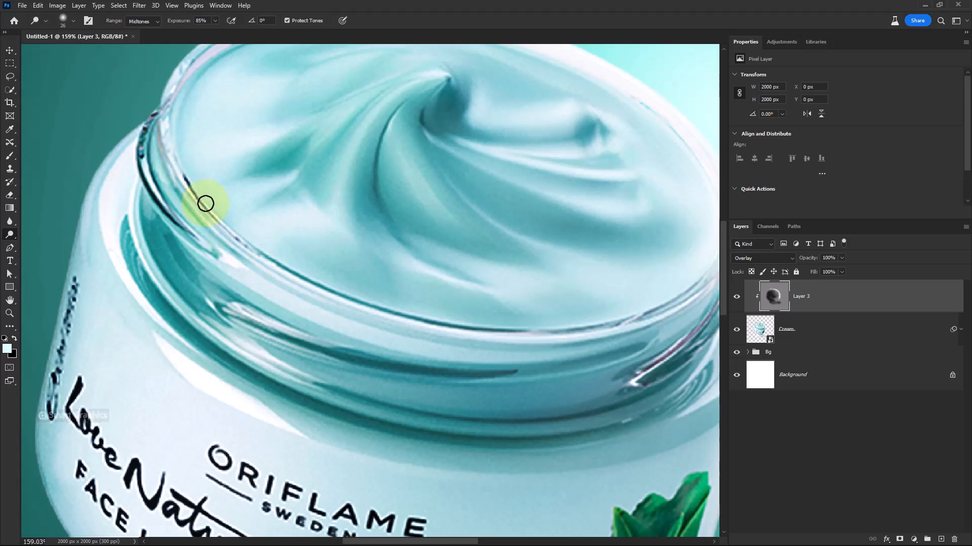
mouse_move(286, 275)
mouse_down()
mouse_move(480, 335)
mouse_move(589, 338)
mouse_move(642, 329)
mouse_move(669, 314)
mouse_up()
scroll(470, 286, down, 5)
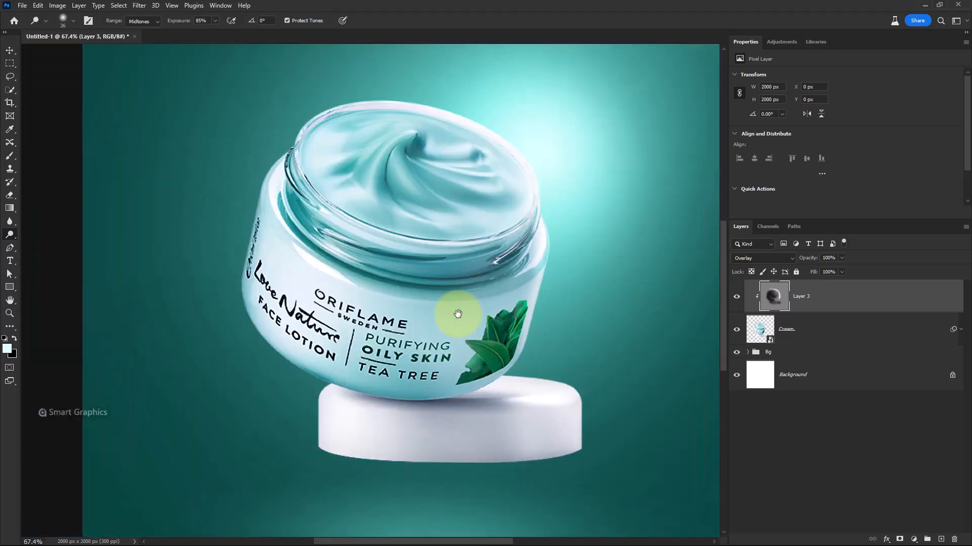
scroll(409, 286, down, 2)
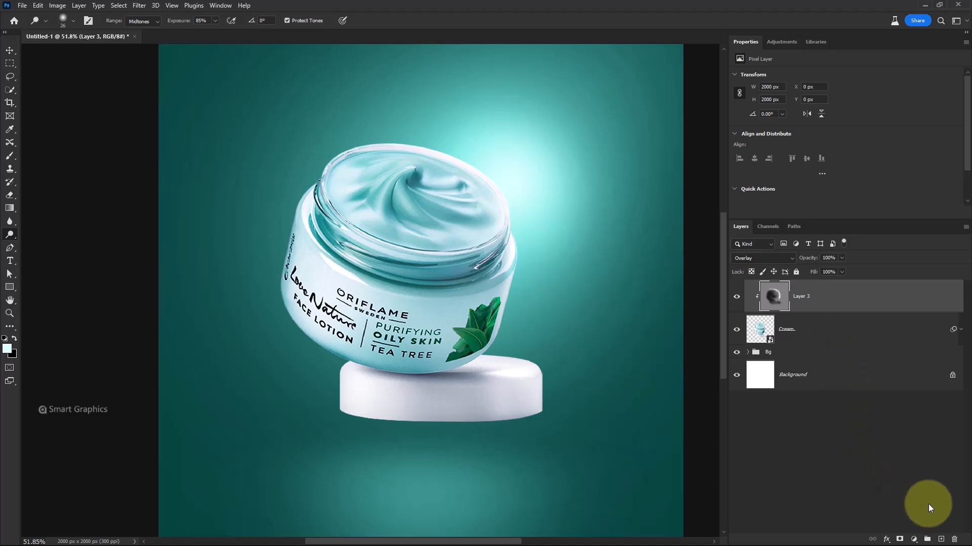
Add a new layer, set the foreground colour to #d7fffc, and choose the Soft Round brush
click(941, 539)
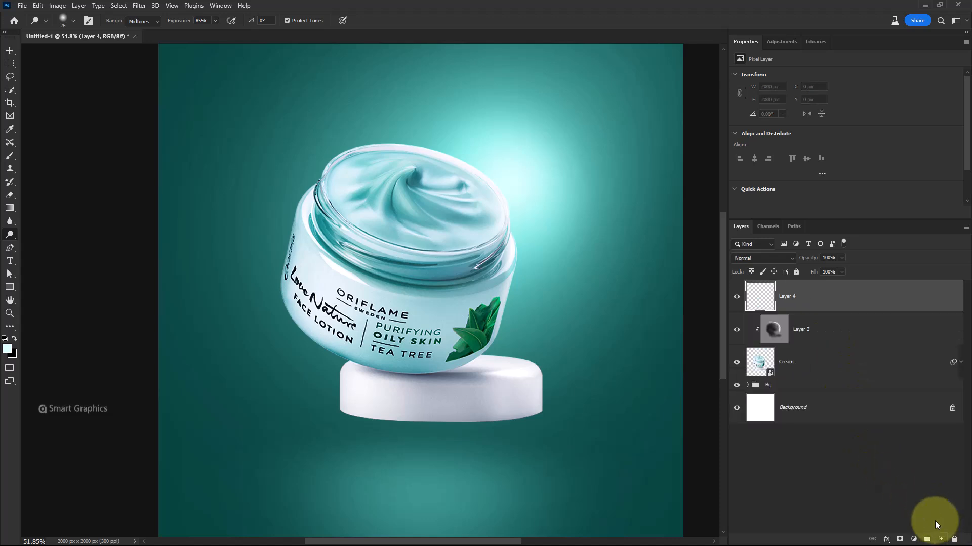
click(7, 350)
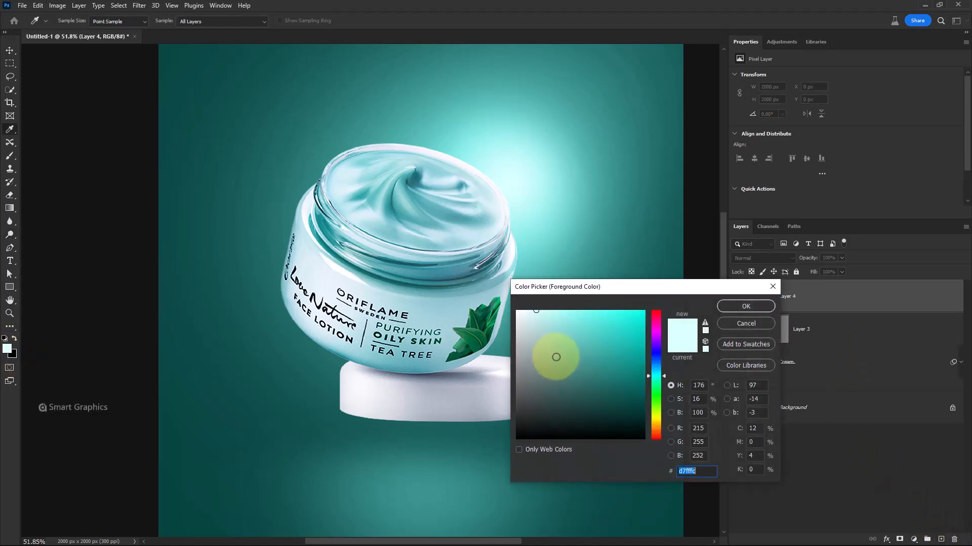
click(730, 307)
click(14, 152)
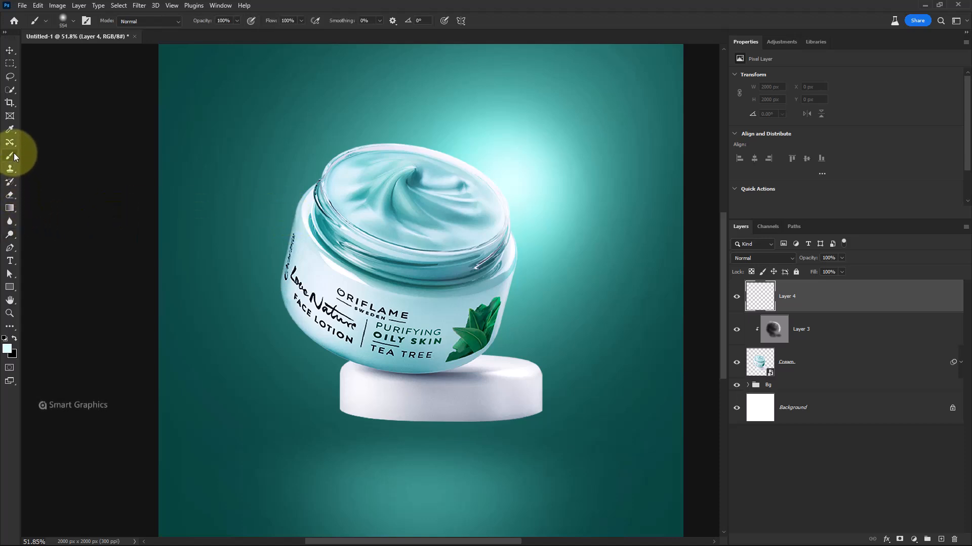
right_click(369, 209)
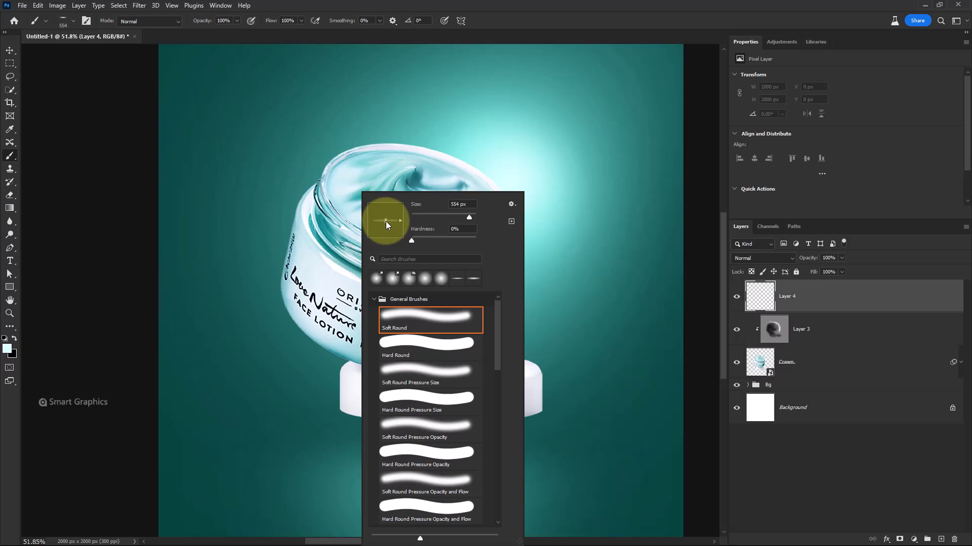
click(529, 15)
scroll(415, 75, up, 3)
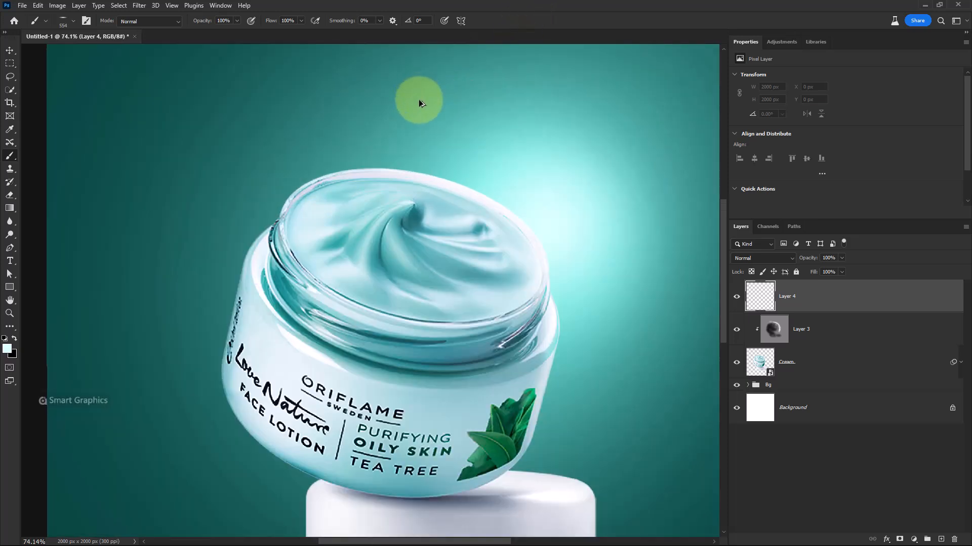
Sample a teal foreground colour from the jar and paint a thin flat light streak above the jar's rim
click(15, 351)
click(412, 271)
click(748, 309)
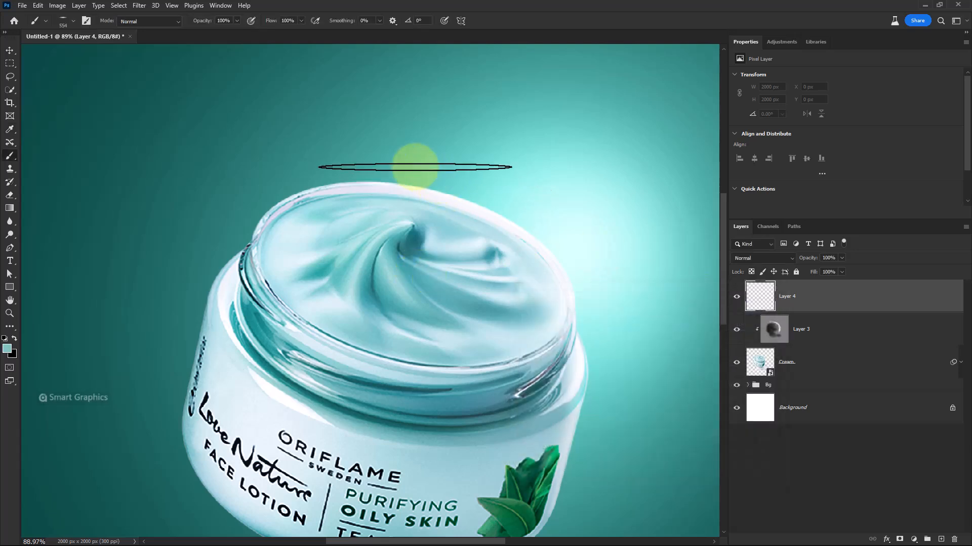
drag(363, 171, 328, 177)
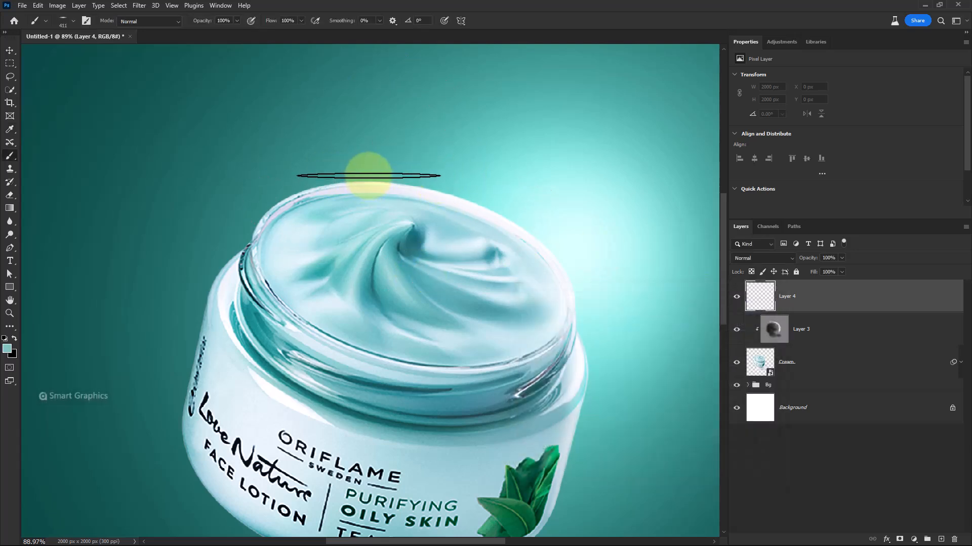
click(368, 176)
key(ctrl+z)
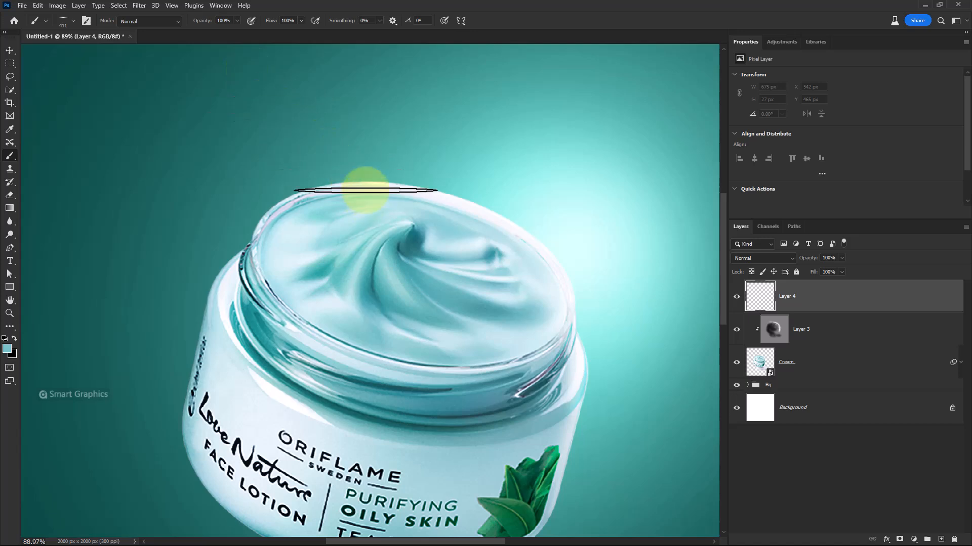
click(365, 176)
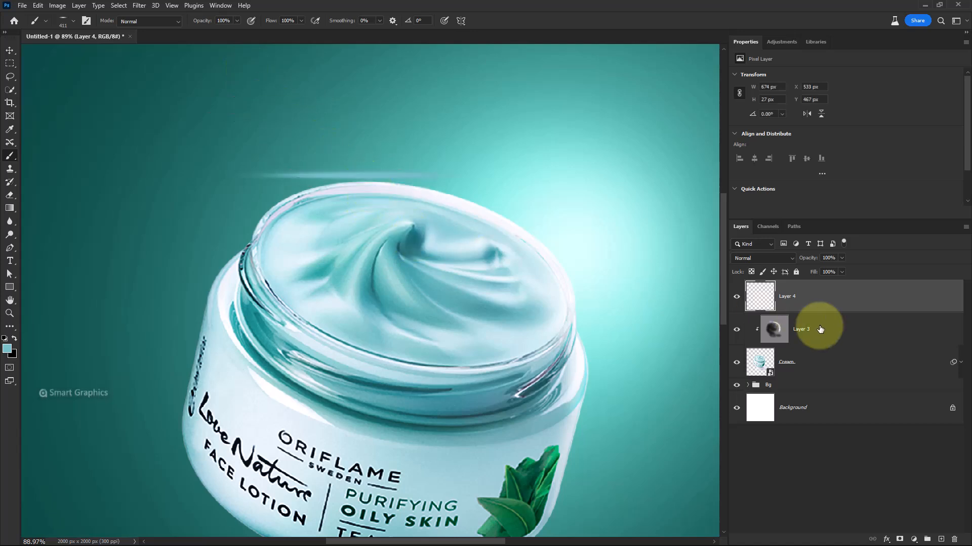
Set Layer 4's blend mode to Color Dodge and move the streak down onto the rim
click(774, 259)
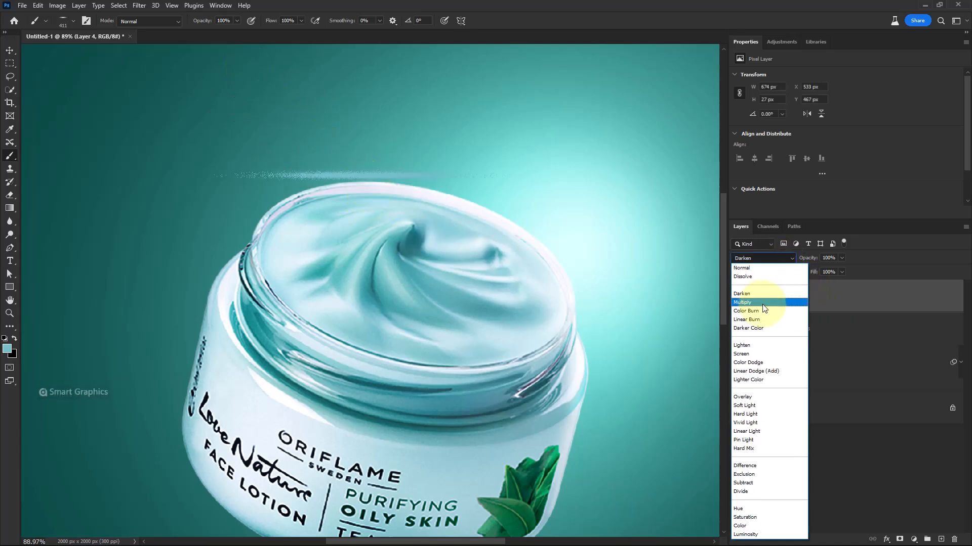
click(751, 362)
click(10, 50)
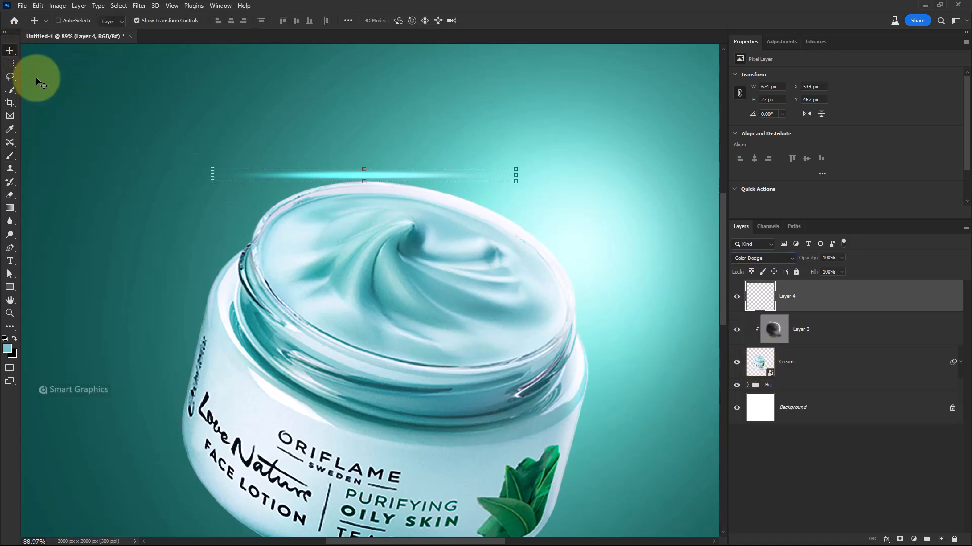
mouse_move(416, 184)
mouse_down()
mouse_move(424, 187)
mouse_move(379, 186)
mouse_up()
Scale the streak to about 60% (406 × 16 px) and position it along the jar's top rim
scroll(368, 175, up, 4)
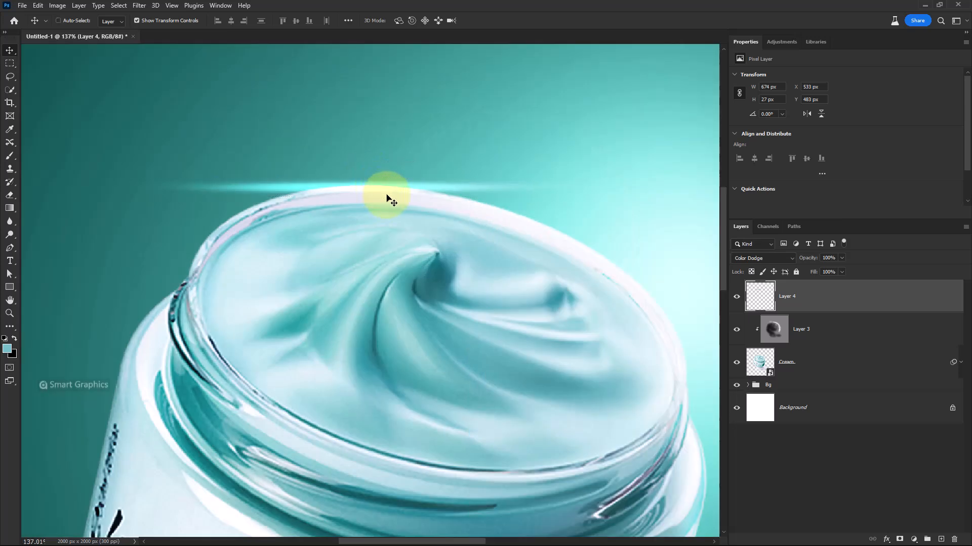
drag(590, 191, 406, 195)
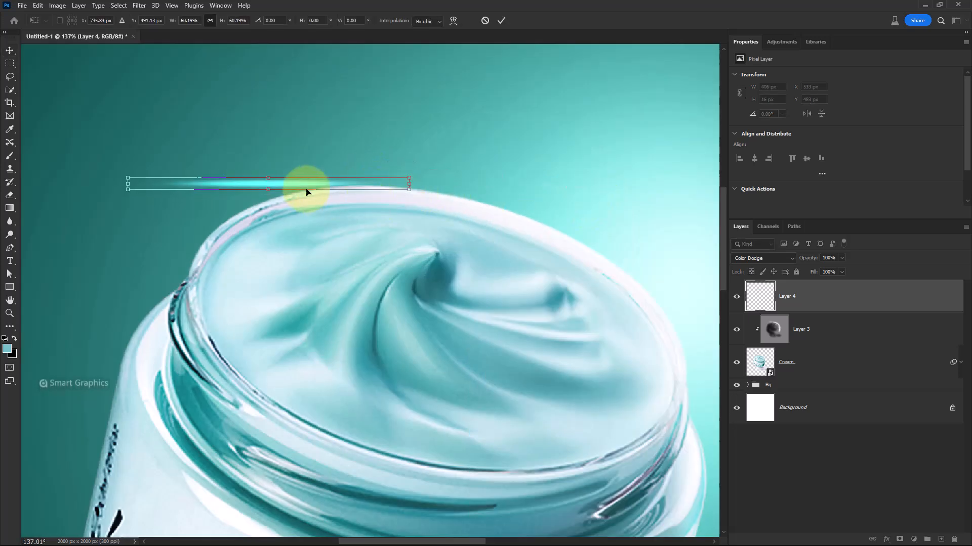
mouse_move(306, 190)
mouse_down()
mouse_move(655, 262)
mouse_move(427, 195)
mouse_up()
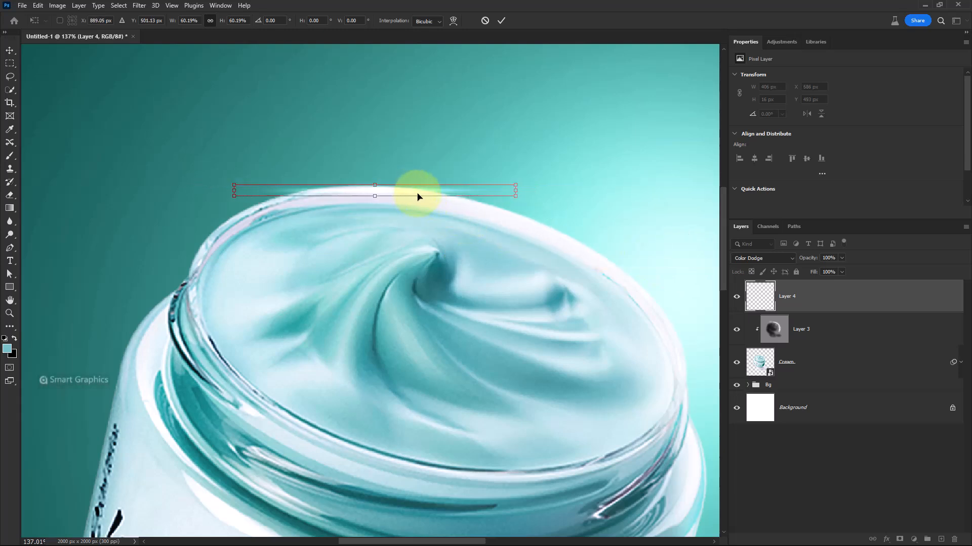
key(Return)
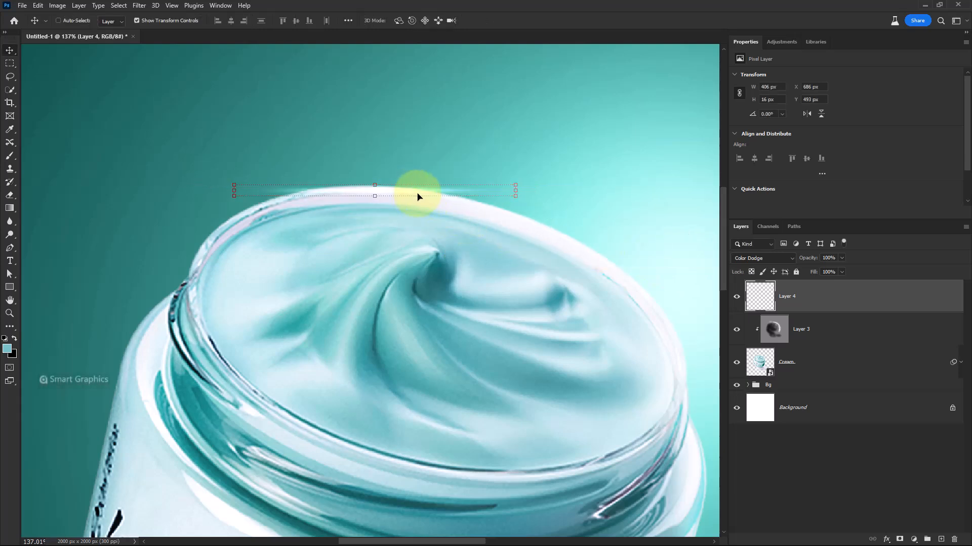
Change Layer 4's blend mode to Vivid Light
click(738, 259)
click(746, 423)
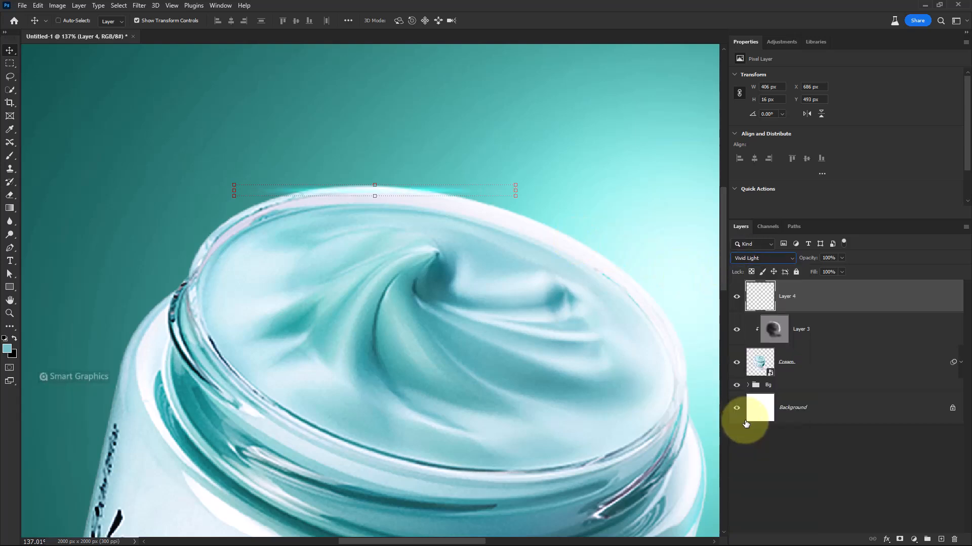
Warp the streak on Layer 4 so it bends along the curve of the jar's top rim, then nudge it into place
key(ctrl+t)
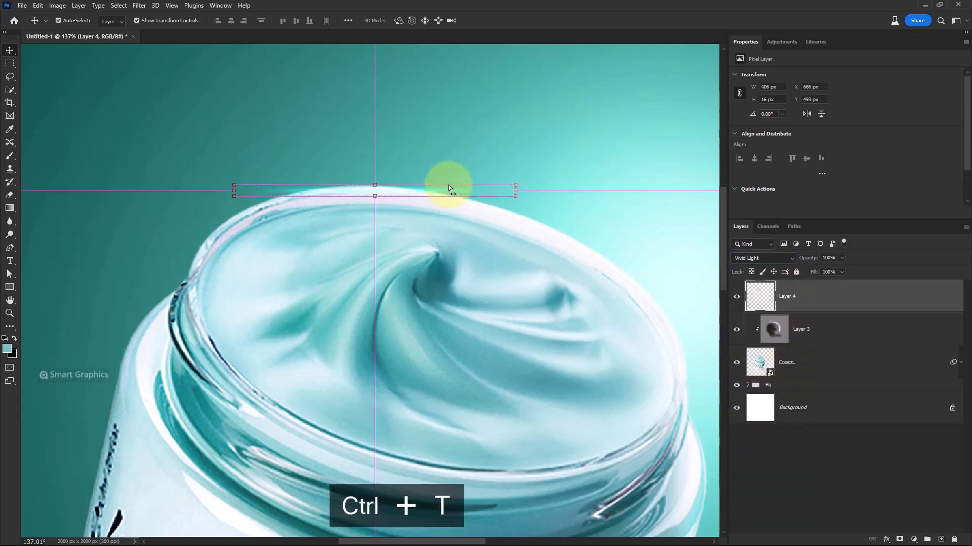
right_click(445, 193)
click(462, 261)
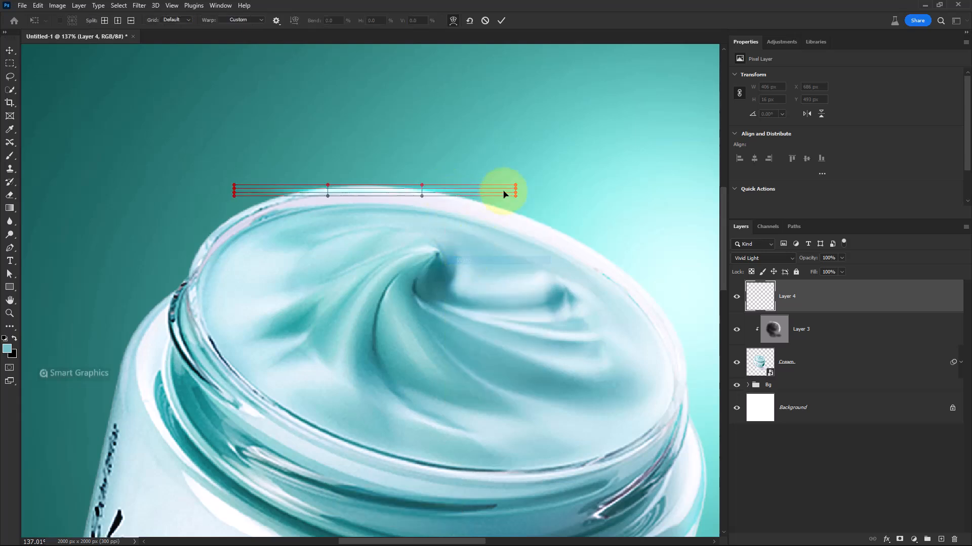
drag(515, 198, 511, 221)
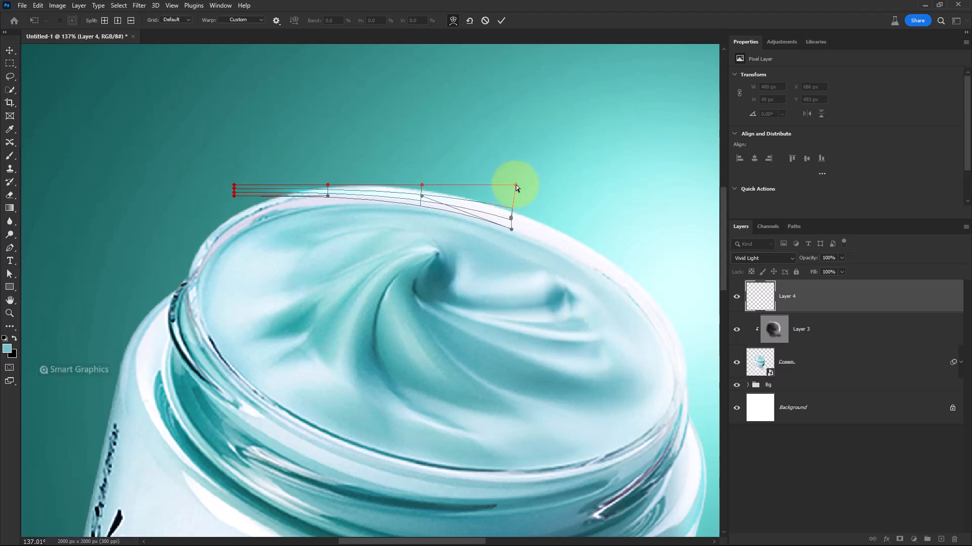
drag(515, 186, 509, 210)
drag(412, 196, 414, 191)
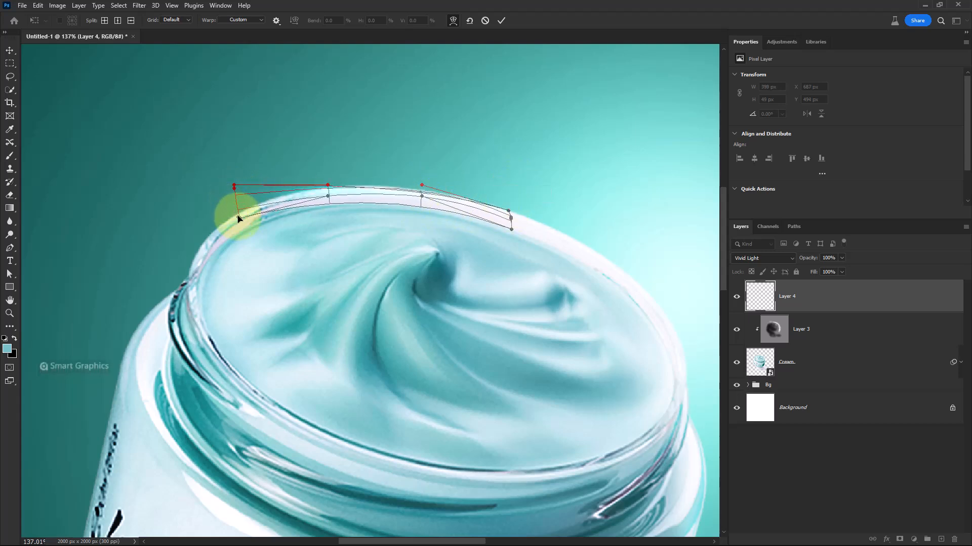
drag(234, 187, 238, 206)
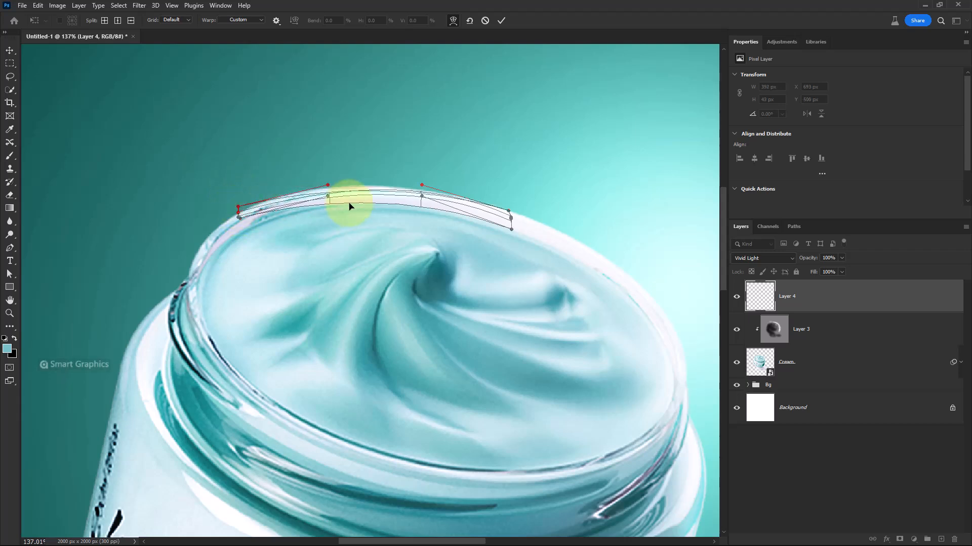
drag(355, 192, 354, 187)
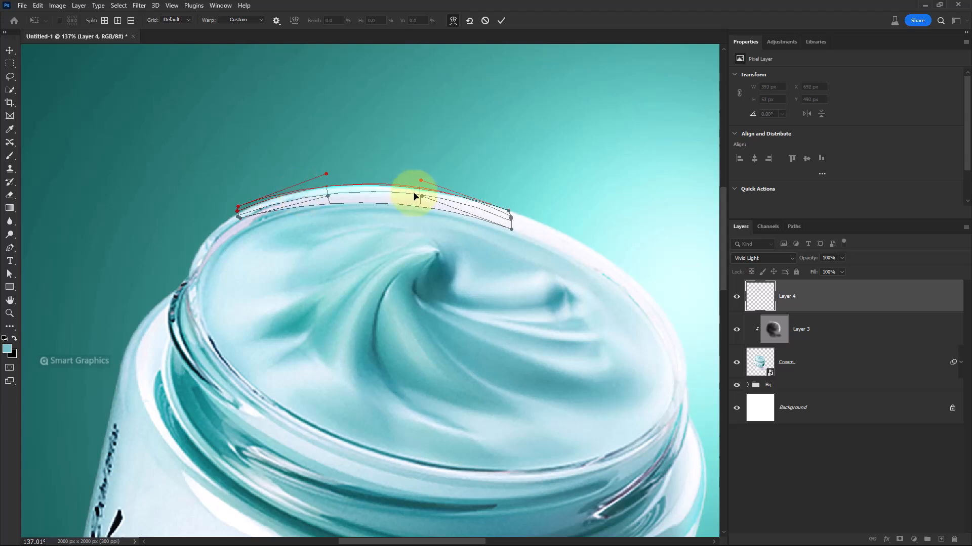
drag(423, 186, 425, 174)
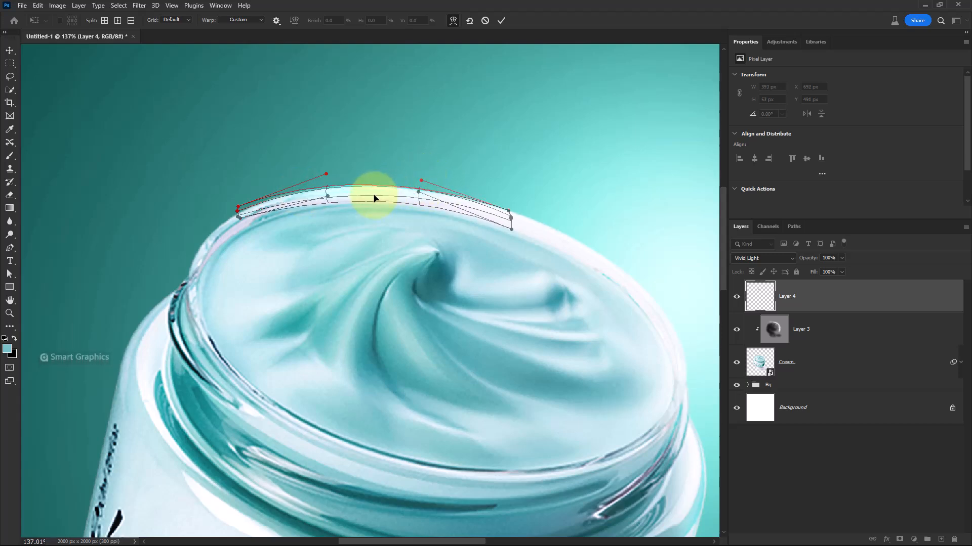
key(ctrl+h)
key(ctrl+h)
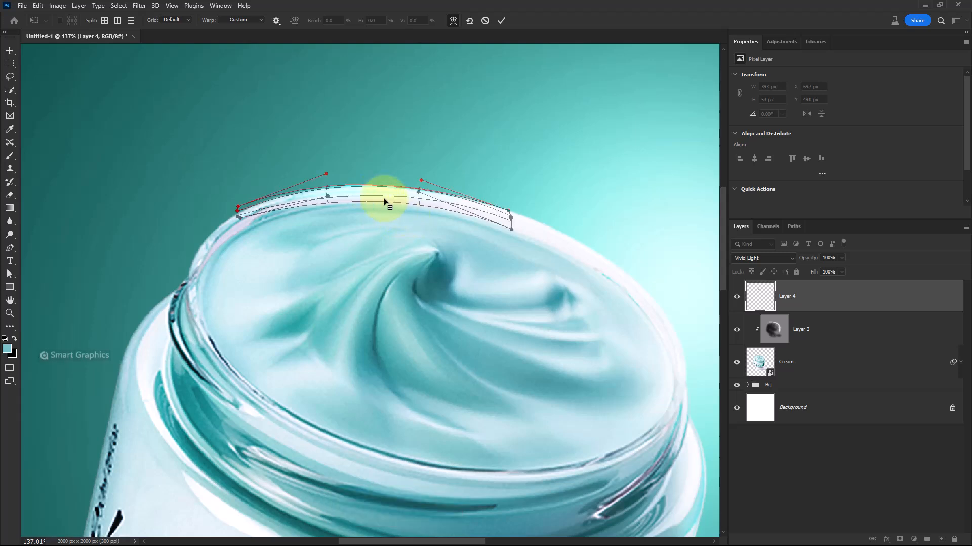
click(501, 20)
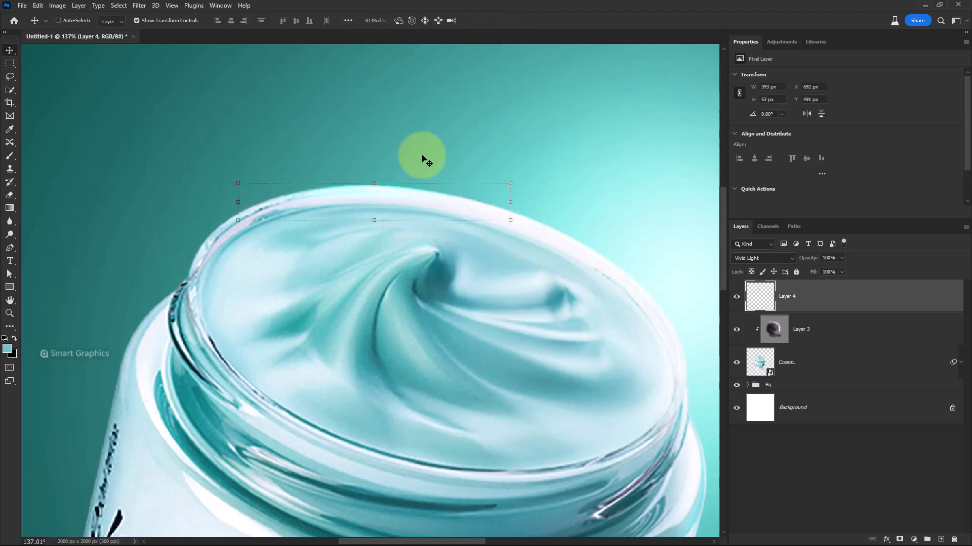
drag(405, 189, 399, 187)
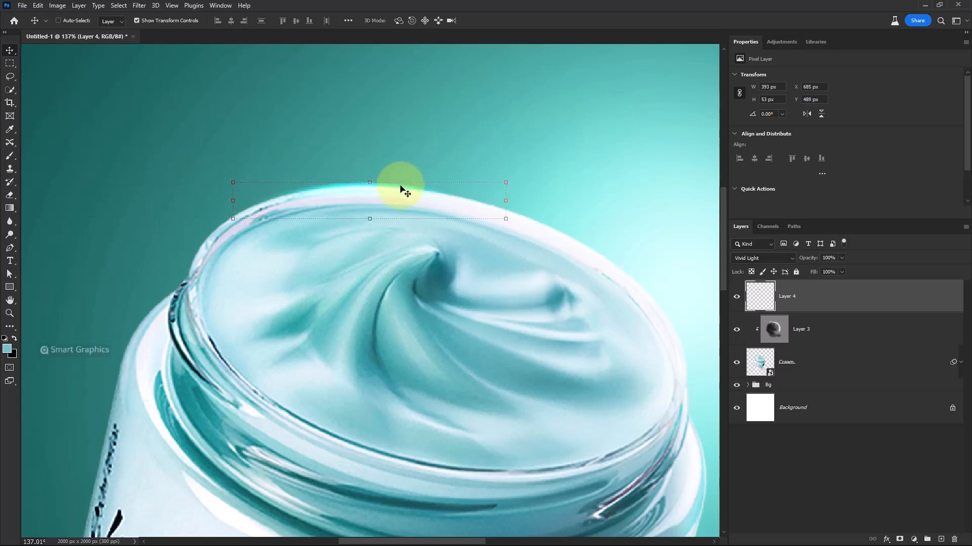
Duplicate the streak layer and move the copy to the right-hand side of the jar's rim
scroll(396, 210, down, 6)
scroll(393, 200, up, 5)
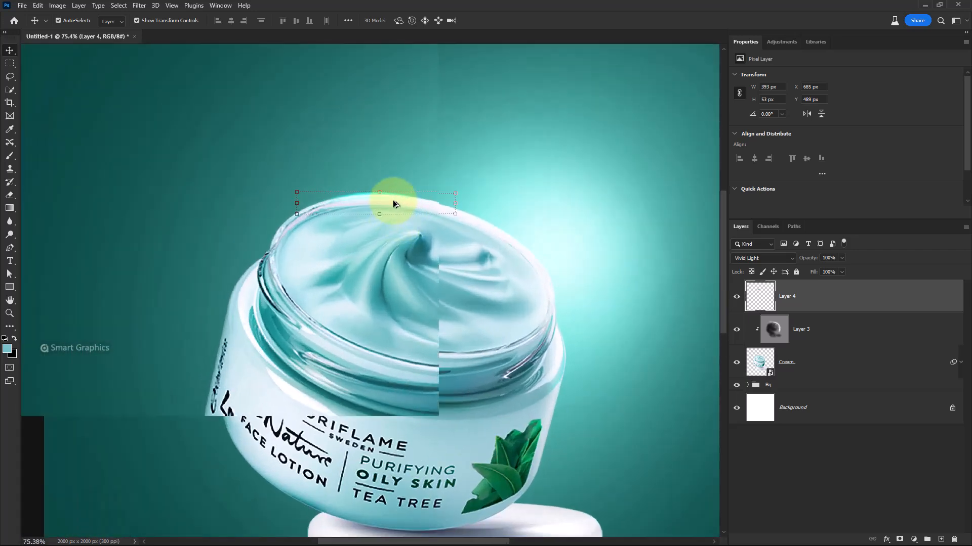
key(ctrl+j)
mouse_move(446, 221)
mouse_down()
mouse_move(436, 220)
mouse_move(445, 211)
mouse_move(480, 204)
mouse_move(462, 217)
mouse_up()
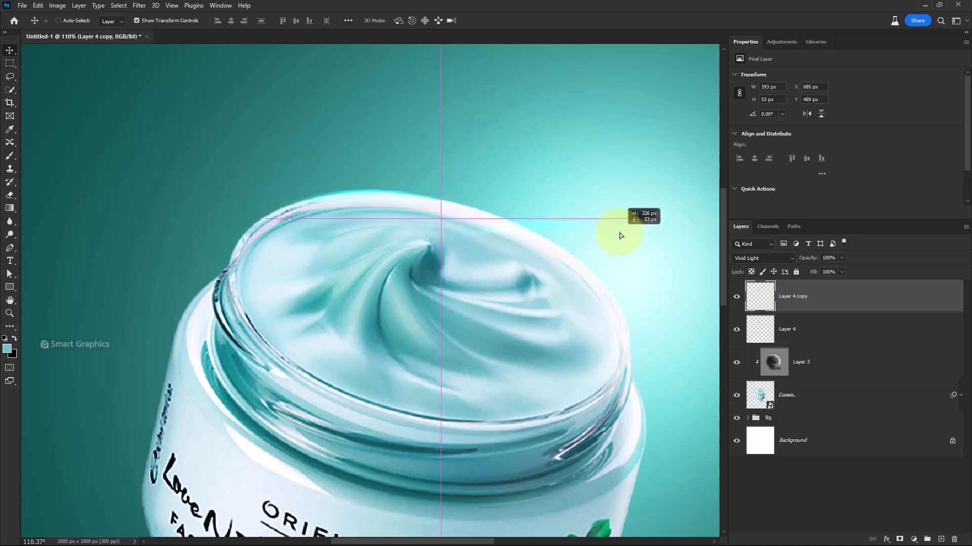
drag(619, 232, 620, 234)
drag(511, 275, 371, 184)
drag(474, 138, 535, 306)
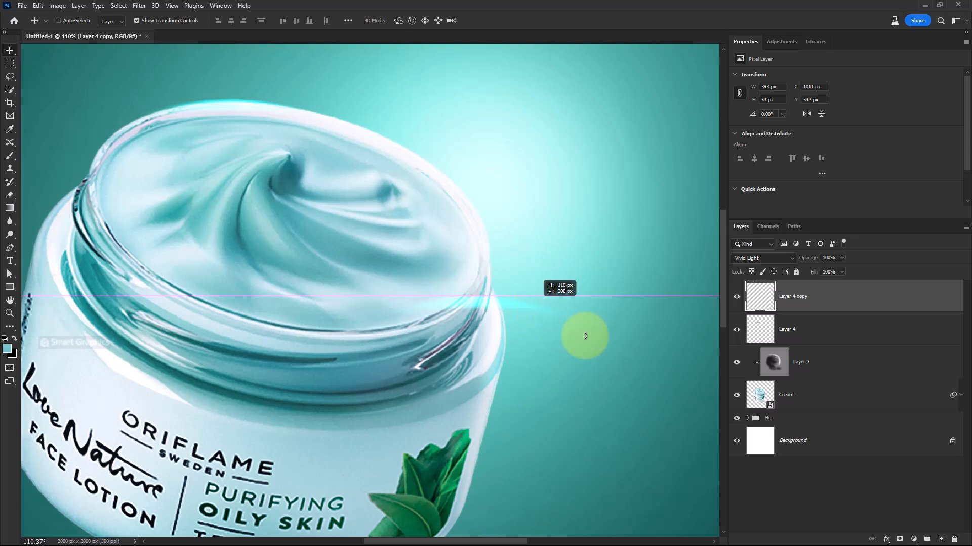
drag(585, 336, 386, 369)
Rotate the copied streak diagonally along the jar's right rim edge and warp it to follow the rim's curve
key(ctrl+t)
drag(494, 300, 494, 272)
scroll(494, 275, up, 3)
drag(591, 175, 539, 243)
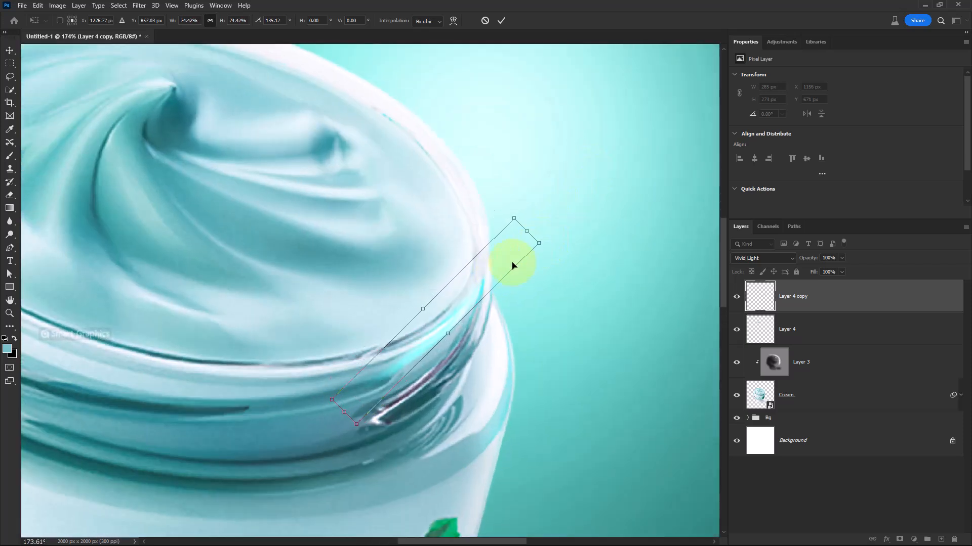
right_click(484, 285)
click(511, 356)
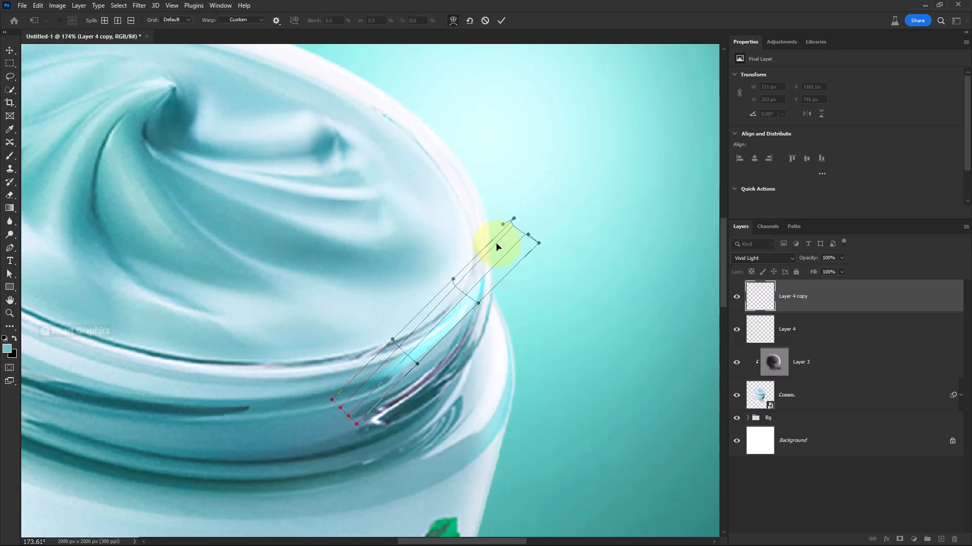
drag(514, 219, 436, 215)
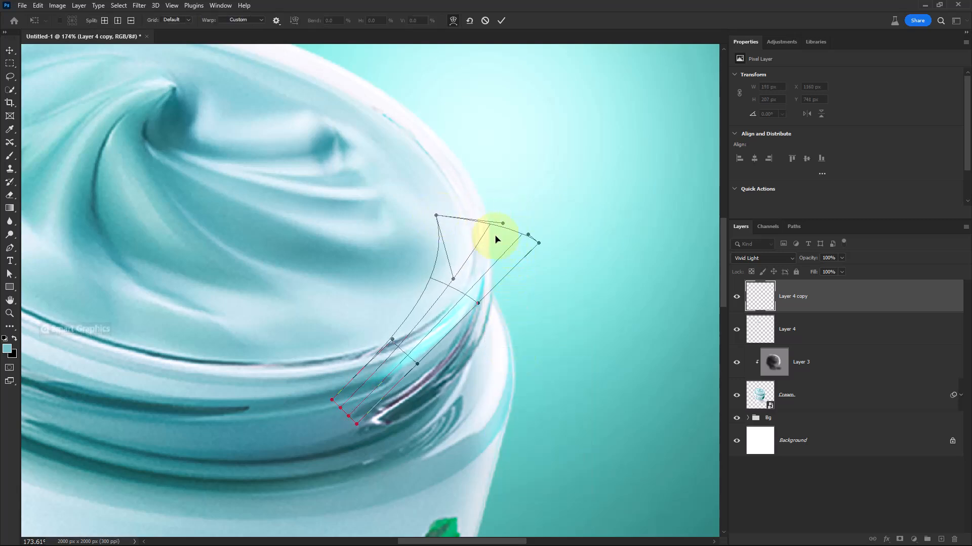
drag(498, 261, 497, 242)
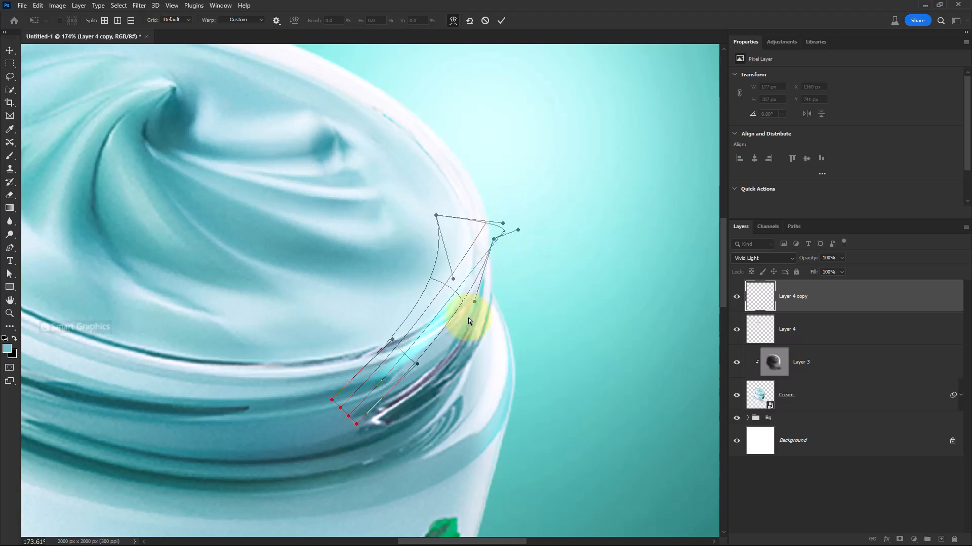
drag(474, 302, 517, 347)
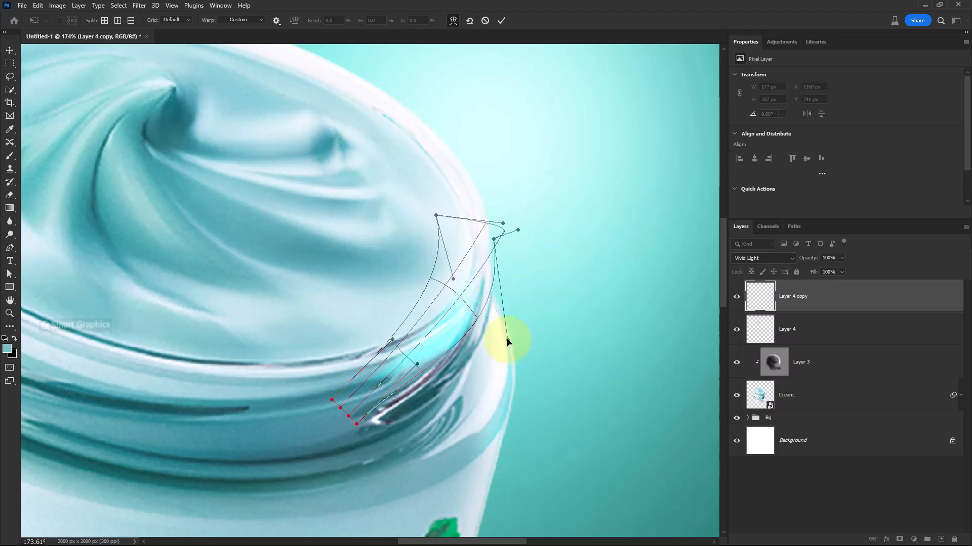
mouse_move(416, 365)
mouse_down()
mouse_move(427, 384)
mouse_move(415, 376)
mouse_up()
drag(332, 401, 299, 365)
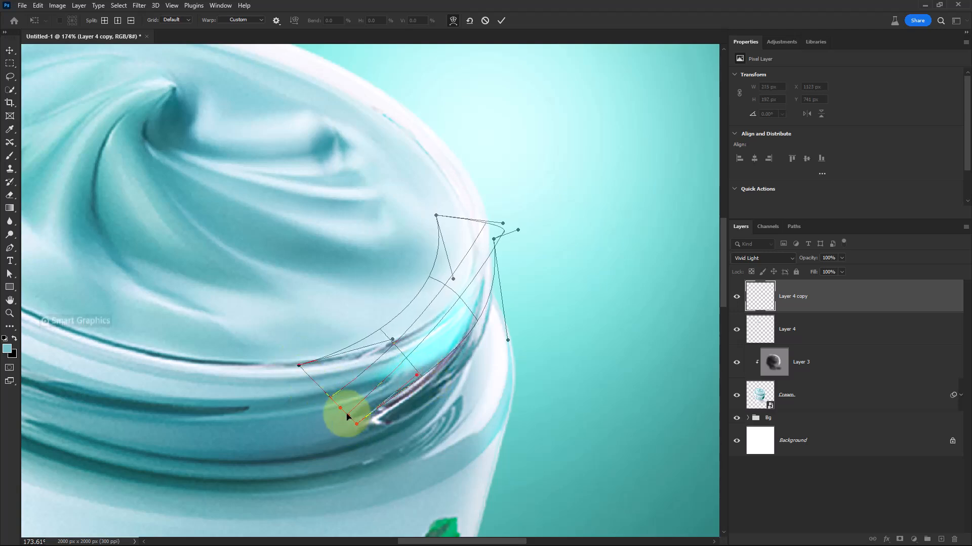
drag(336, 404, 317, 389)
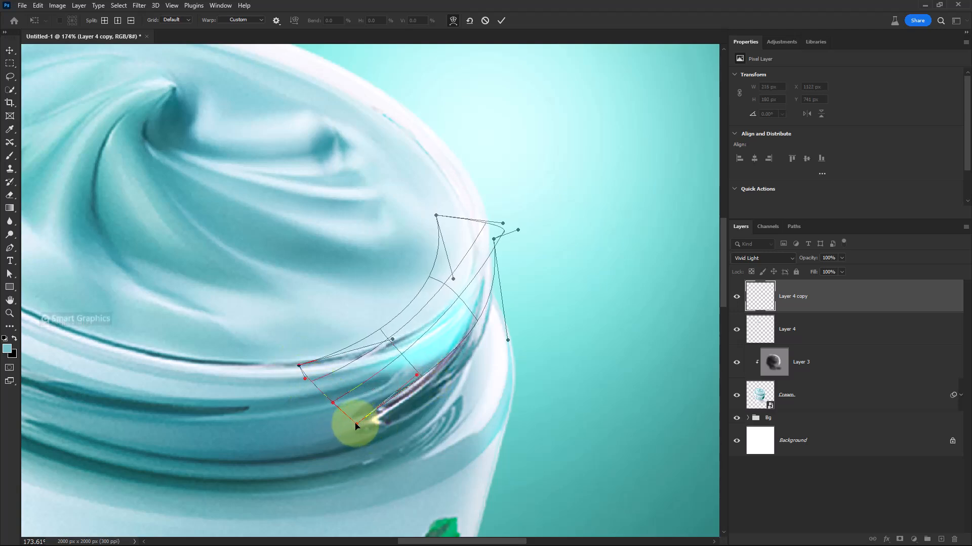
drag(356, 426, 331, 411)
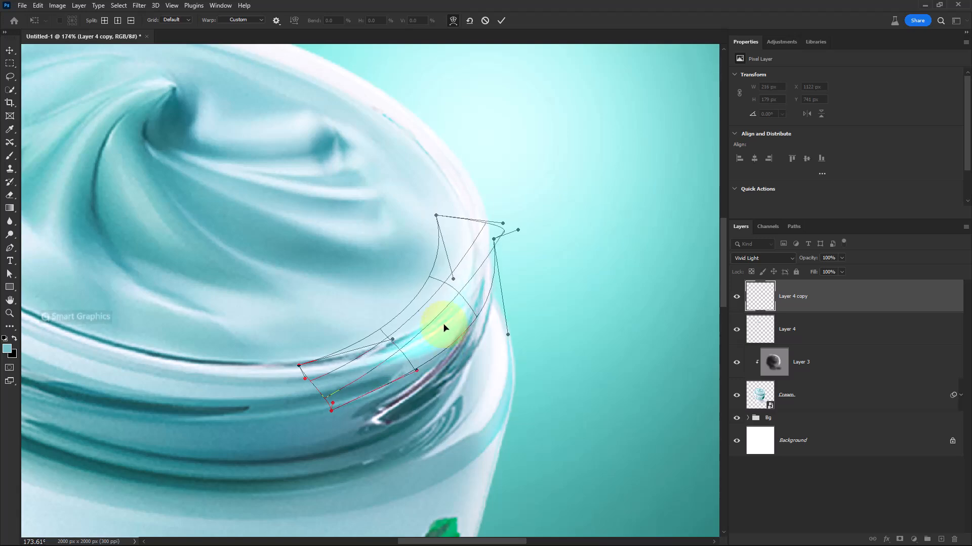
click(501, 21)
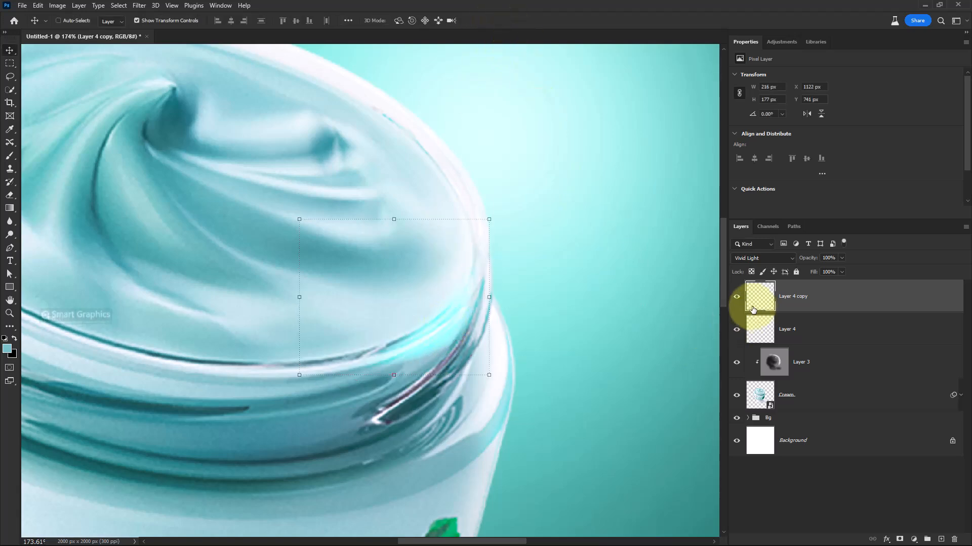
Add a layer mask to Layer 4 copy and paint black with a soft brush to hide part of the streak
scroll(463, 318, down, 5)
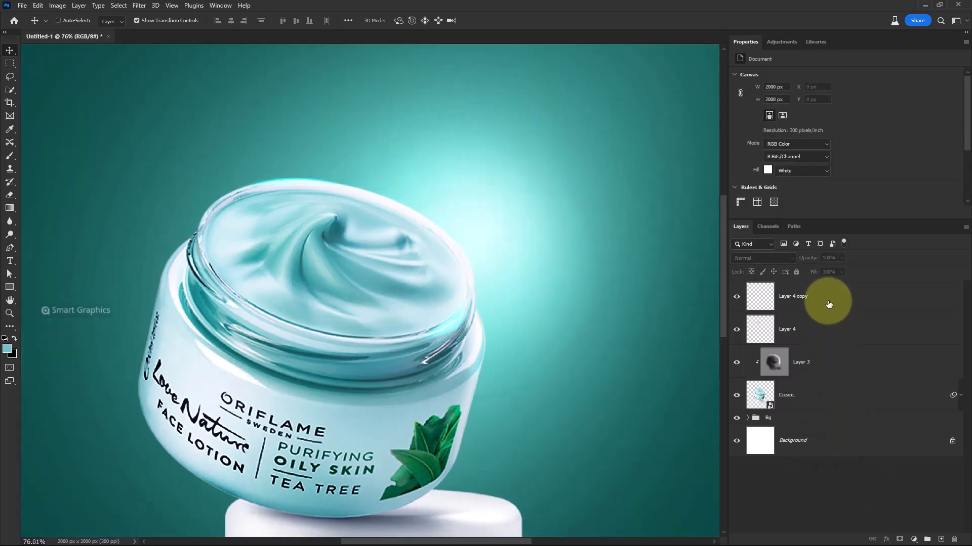
key(shift+alt+v)
click(900, 539)
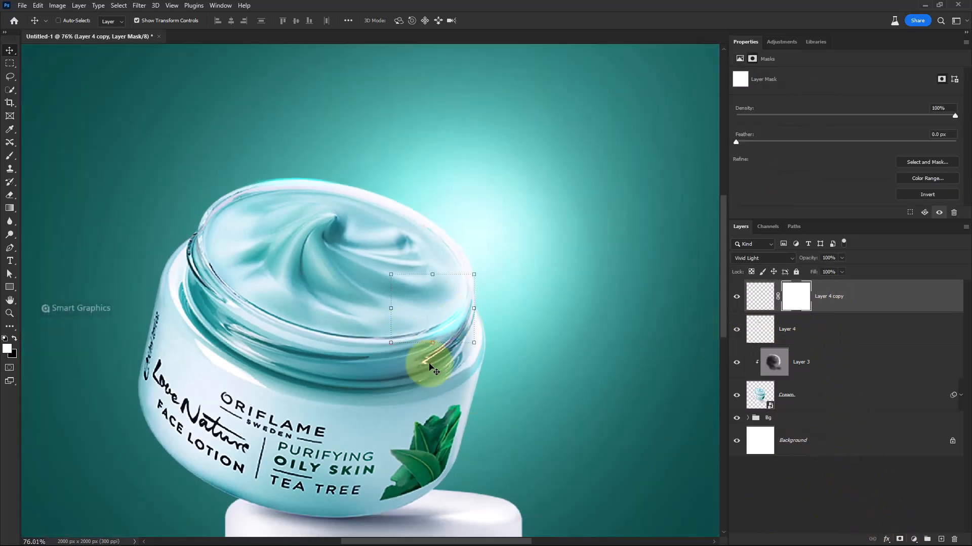
key(b)
scroll(446, 329, up, 4)
right_click(449, 329)
double_click(499, 368)
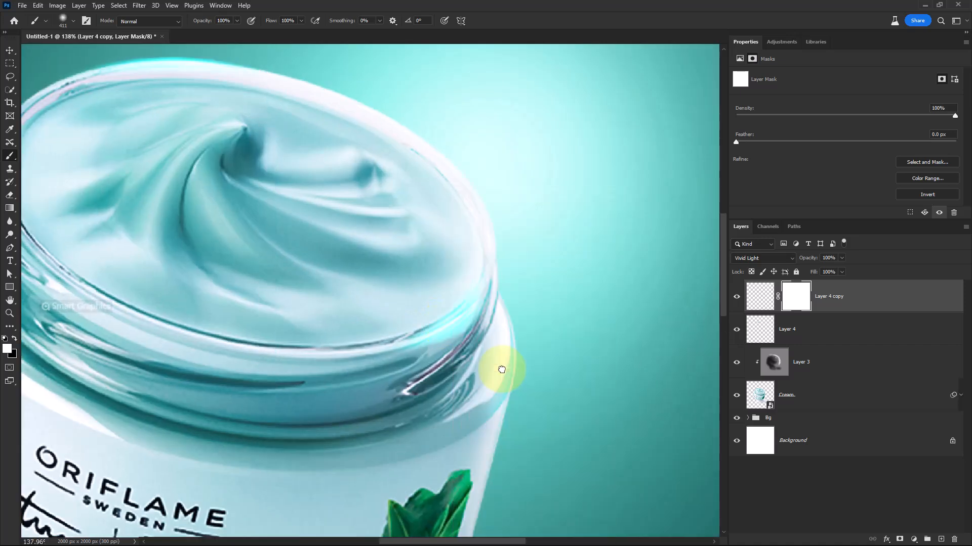
drag(489, 314, 363, 327)
key(x)
click(465, 339)
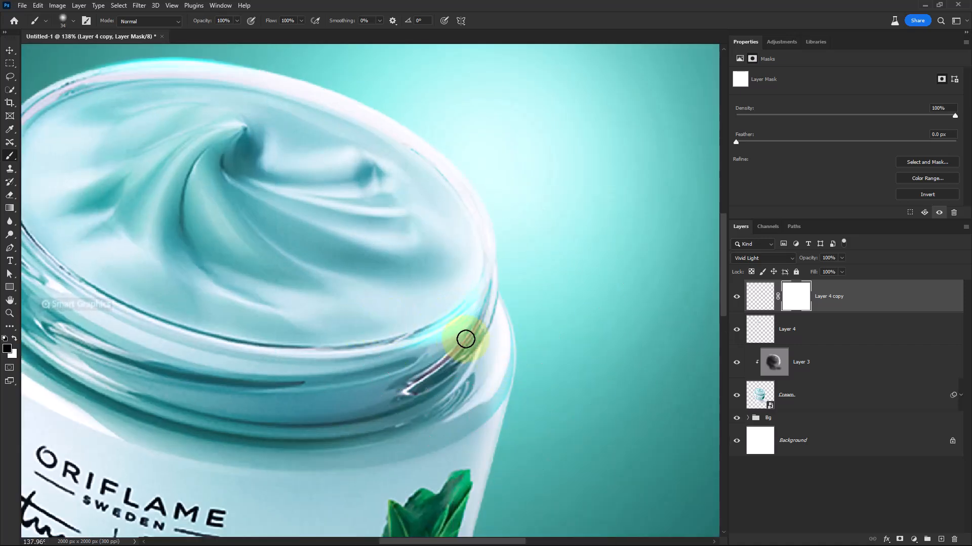
drag(495, 289, 499, 289)
mouse_move(474, 327)
mouse_down()
mouse_move(433, 362)
mouse_move(498, 312)
mouse_up()
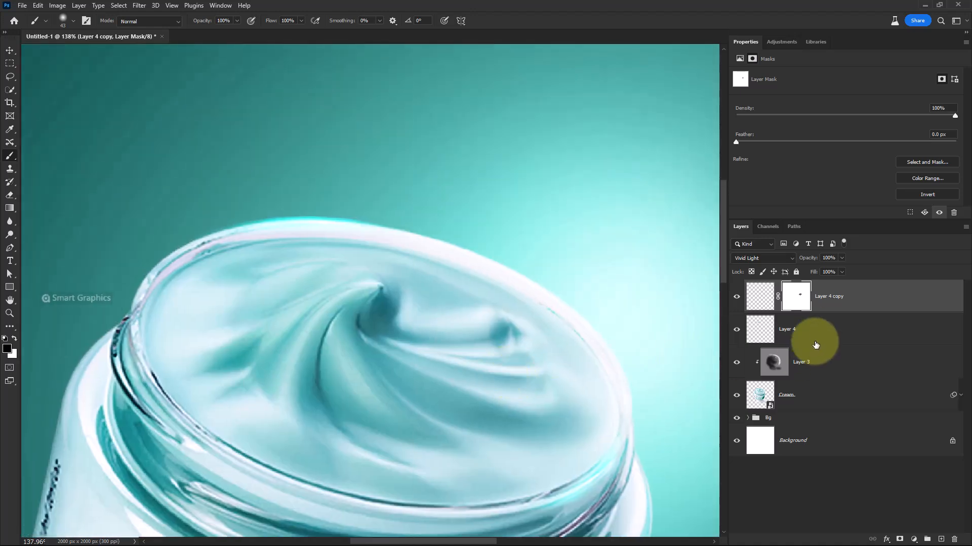
Add a layer mask to Layer 4 and paint black along the rim to hide part of its streak
click(813, 338)
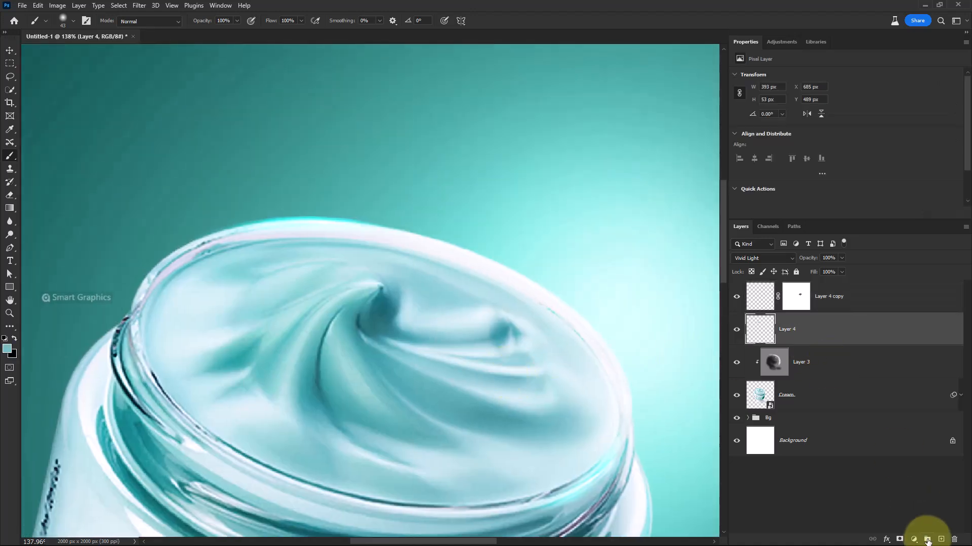
click(909, 538)
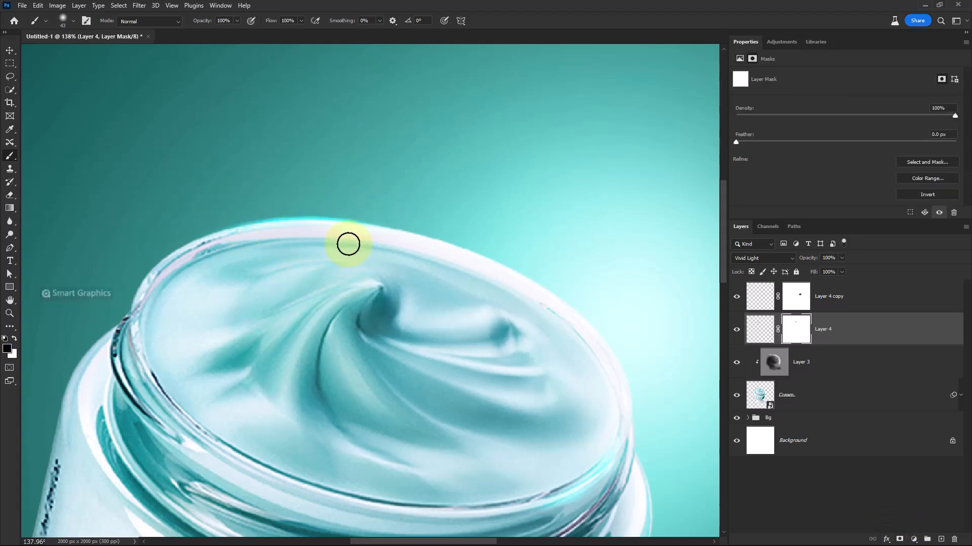
mouse_move(348, 245)
mouse_down()
mouse_move(334, 197)
mouse_move(186, 230)
mouse_up()
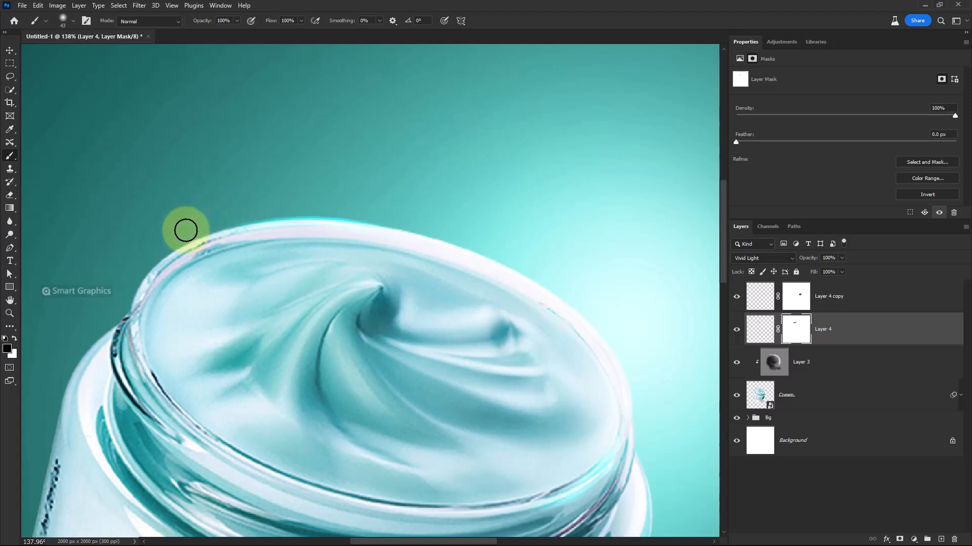
Create a new layer named shadow beneath the Cream layer
scroll(293, 282, down, 5)
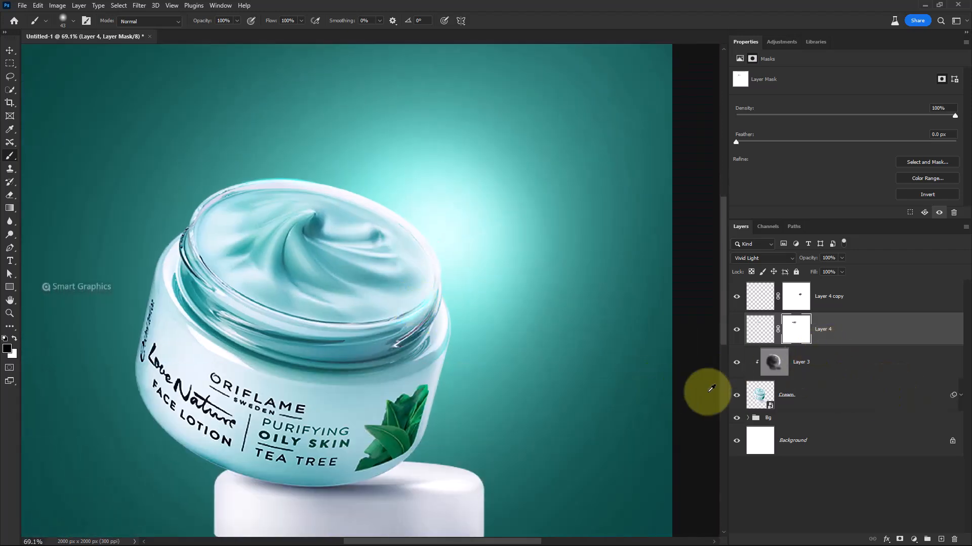
scroll(441, 427, down, 2)
drag(494, 349, 496, 329)
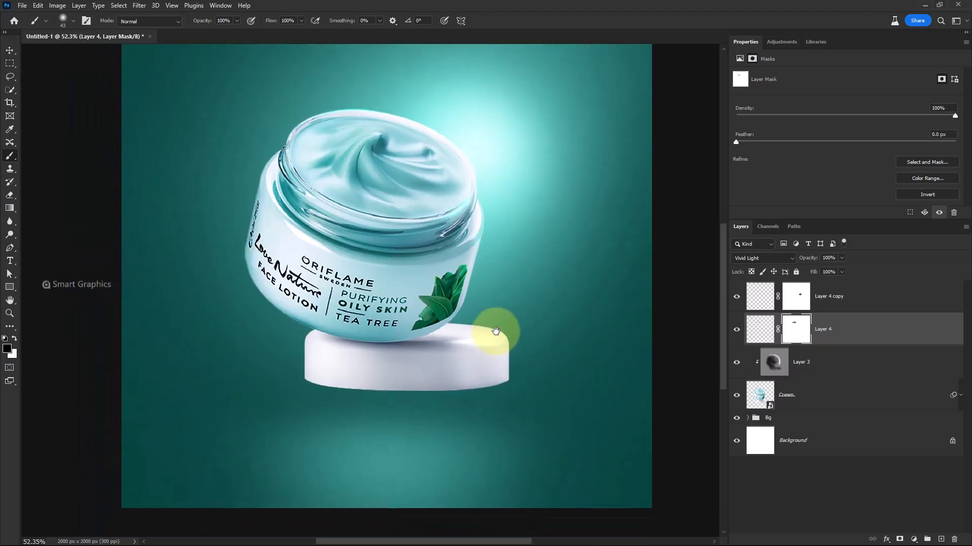
click(823, 396)
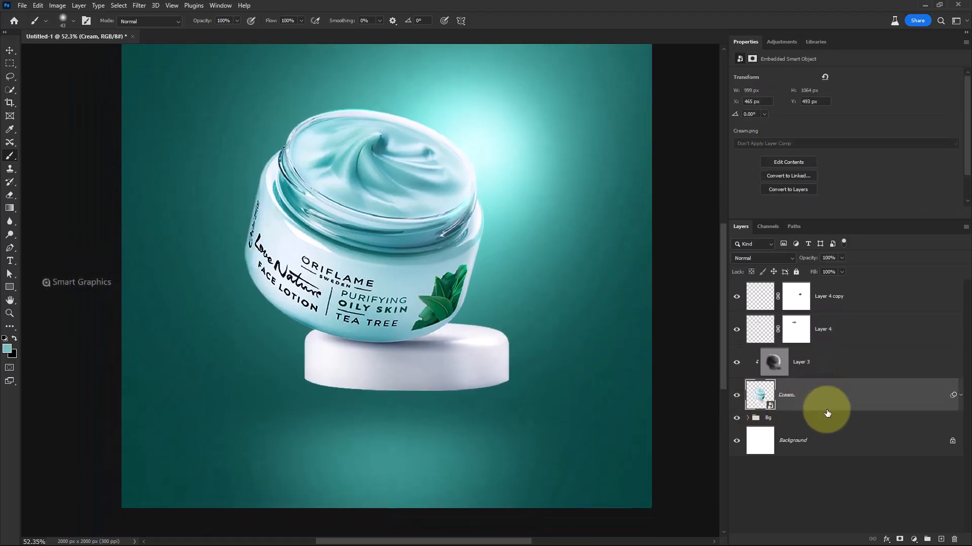
click(828, 421)
click(941, 540)
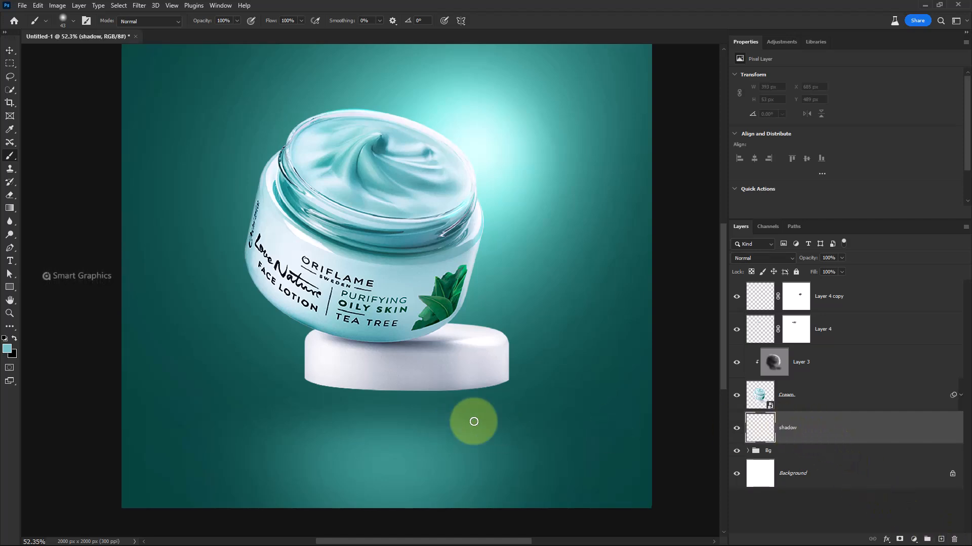
Set the foreground colour to dark teal #002b33 and pick a Soft Round brush
click(8, 348)
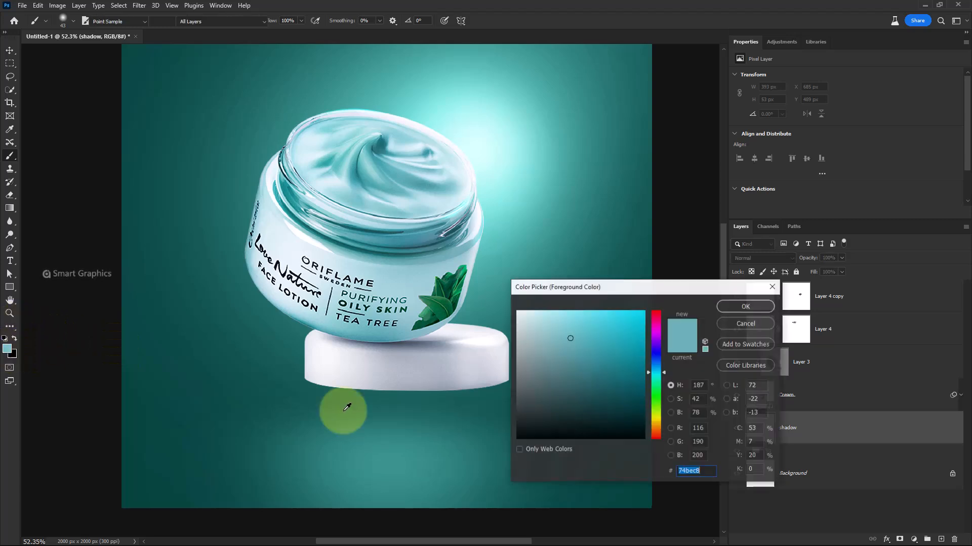
drag(623, 401, 643, 414)
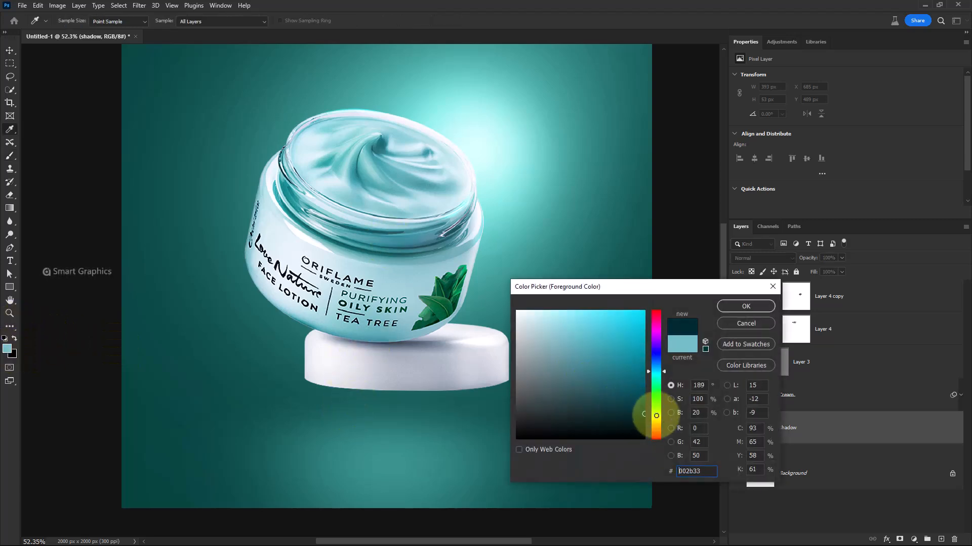
click(759, 308)
key(b)
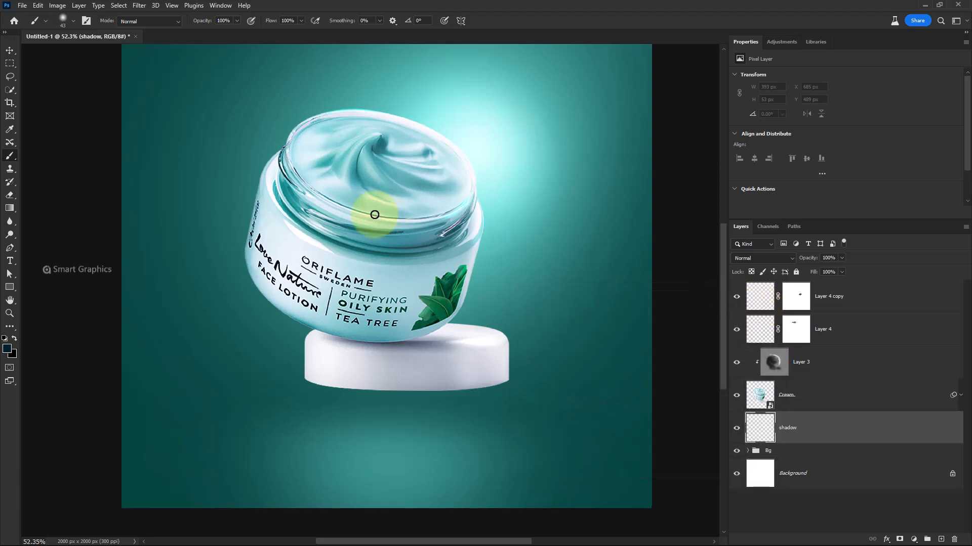
right_click(265, 246)
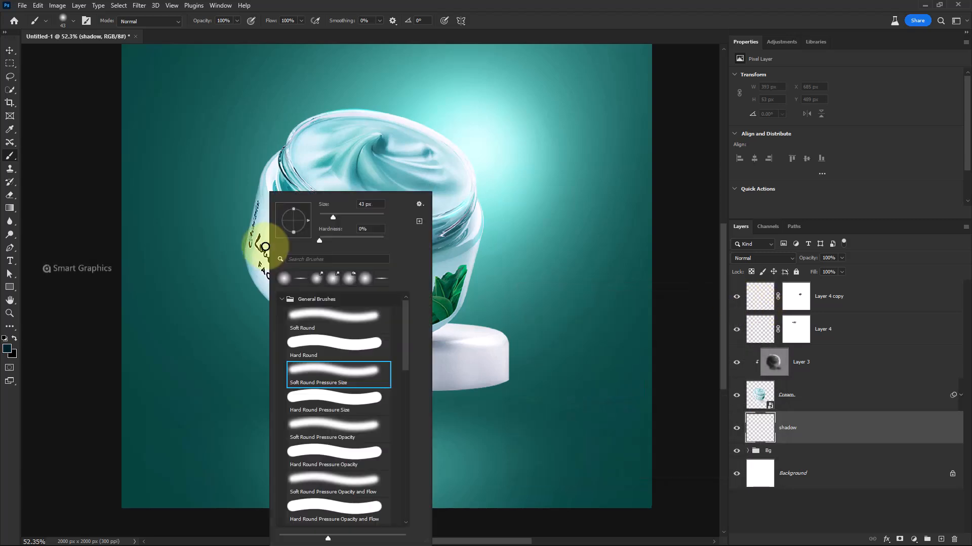
click(309, 318)
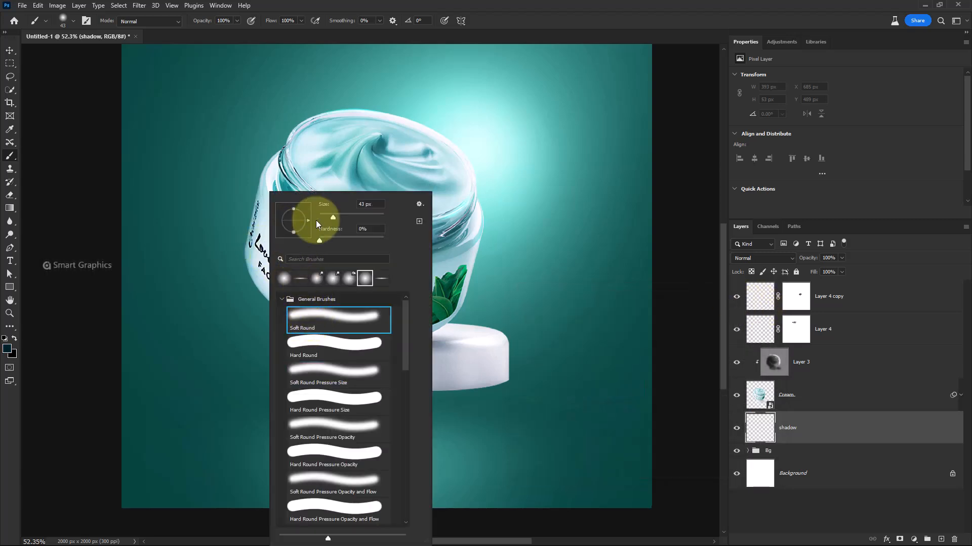
click(508, 23)
Paint a thin dark shadow line along the bottom edge of the white pedestal on the shadow layer
scroll(438, 373, up, 5)
drag(485, 416, 470, 423)
scroll(489, 413, up, 3)
drag(567, 376, 594, 376)
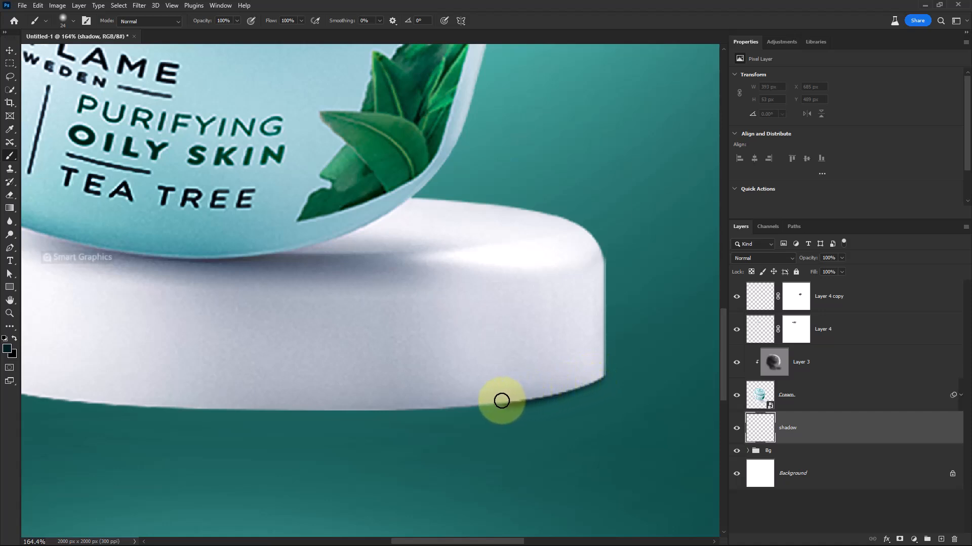
drag(455, 407, 453, 407)
drag(400, 424, 442, 405)
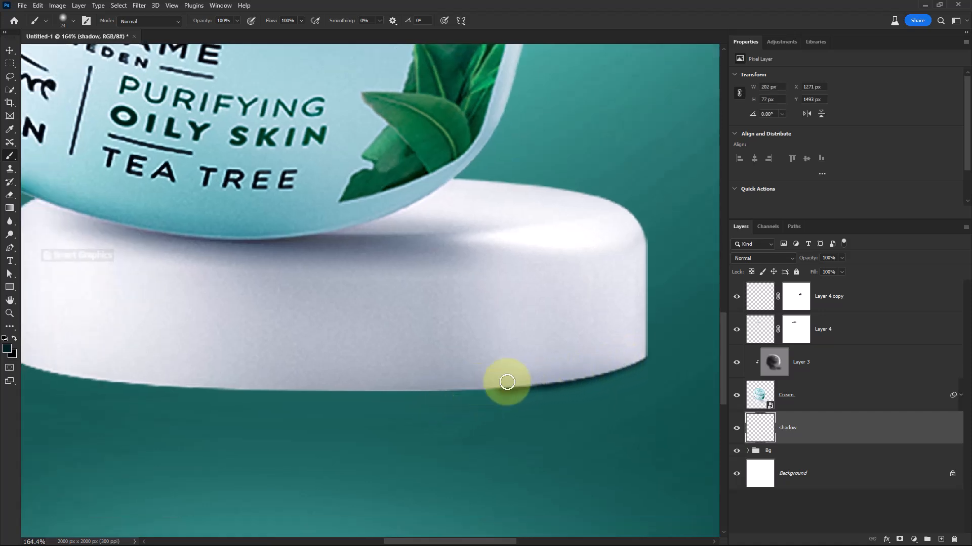
drag(503, 386, 380, 388)
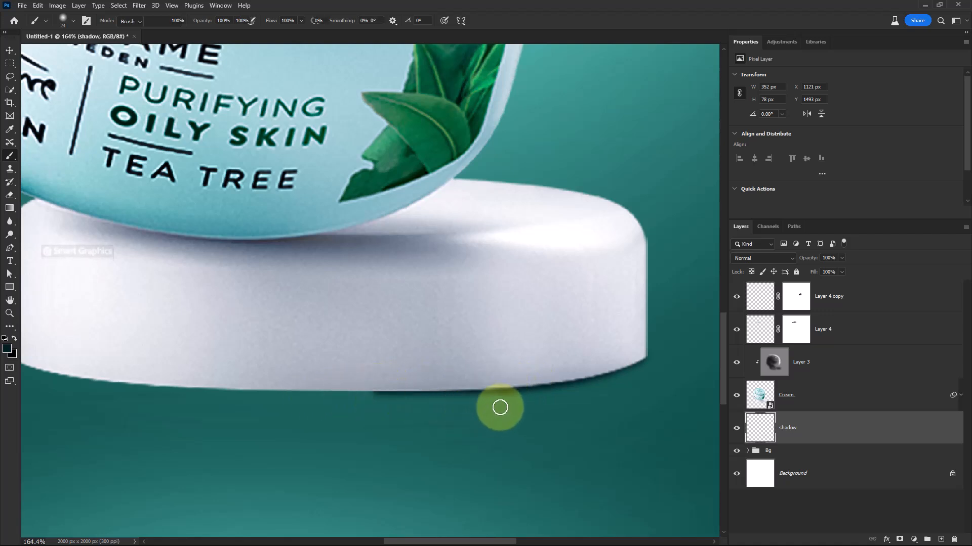
Erase part of the shadow line and repaint it evenly along the pedestal's bottom edge
key(e)
drag(520, 379, 272, 374)
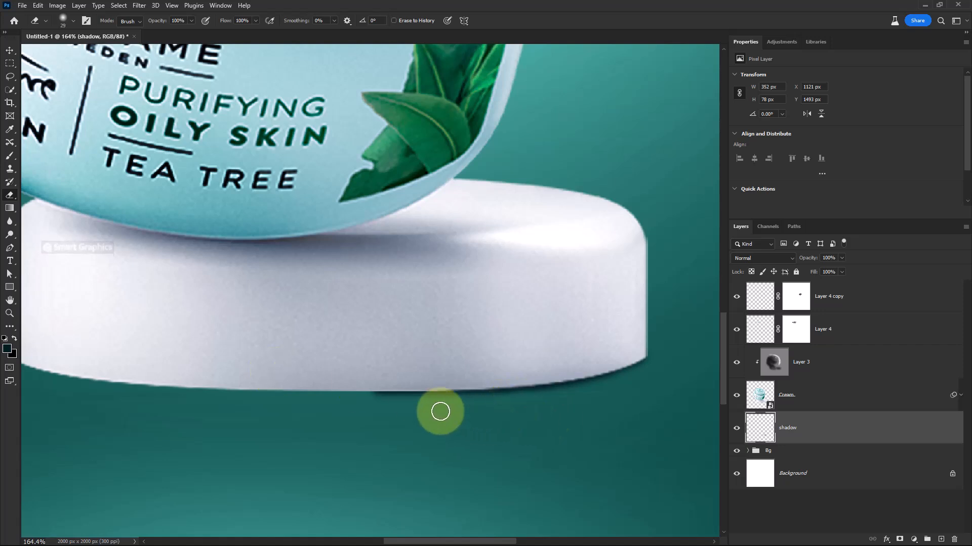
key(b)
drag(283, 382, 394, 381)
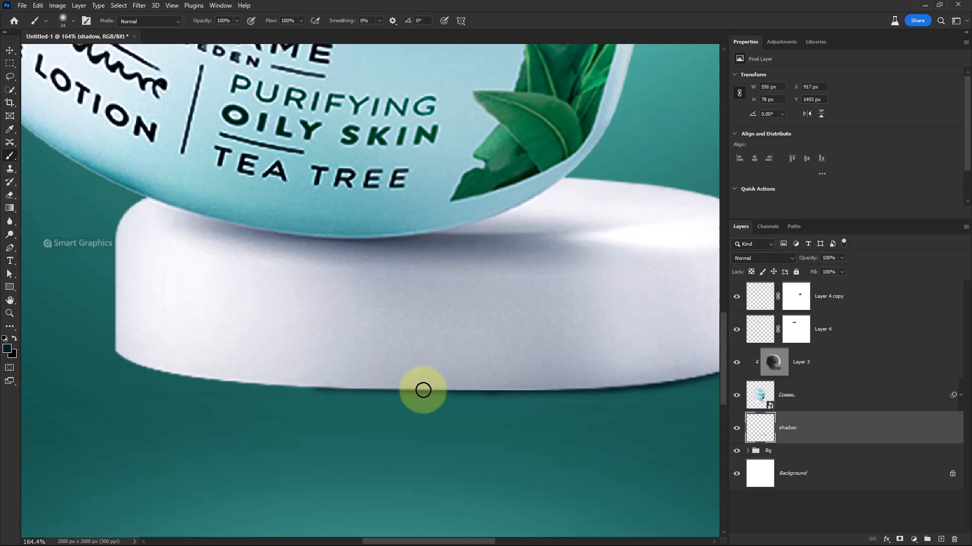
drag(492, 384, 334, 387)
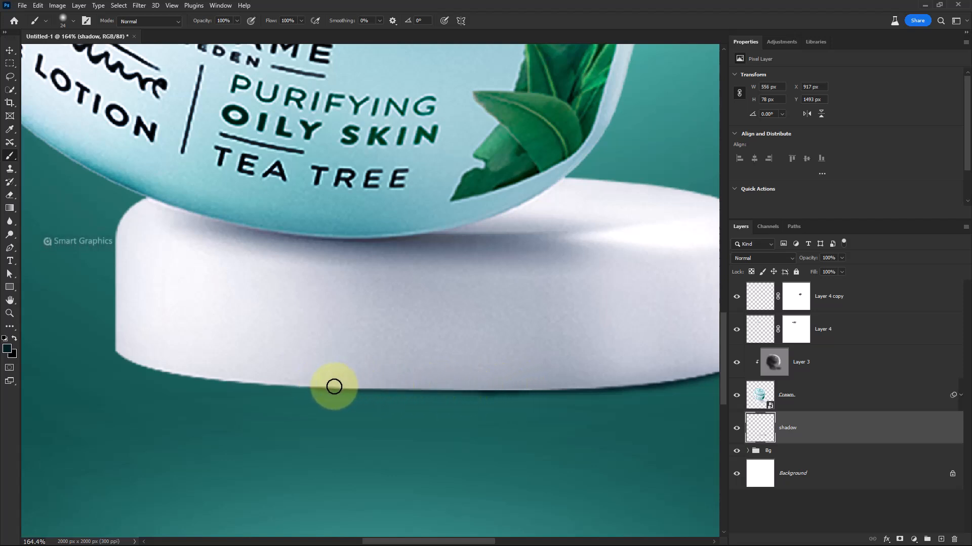
mouse_move(255, 383)
mouse_down()
mouse_move(190, 370)
mouse_move(316, 375)
mouse_up()
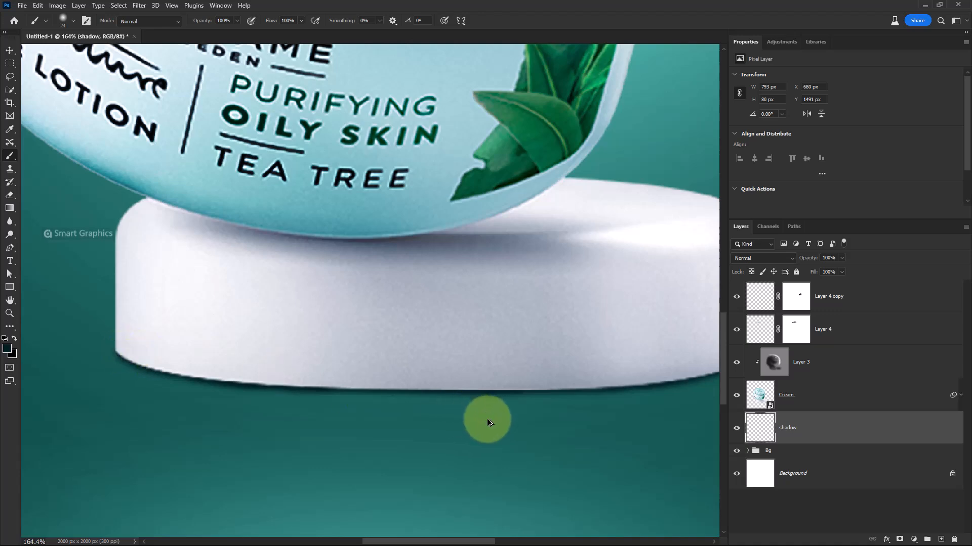
Duplicate the shadow layer and merge the copies into a single shadow copy layer
scroll(487, 418, down, 2)
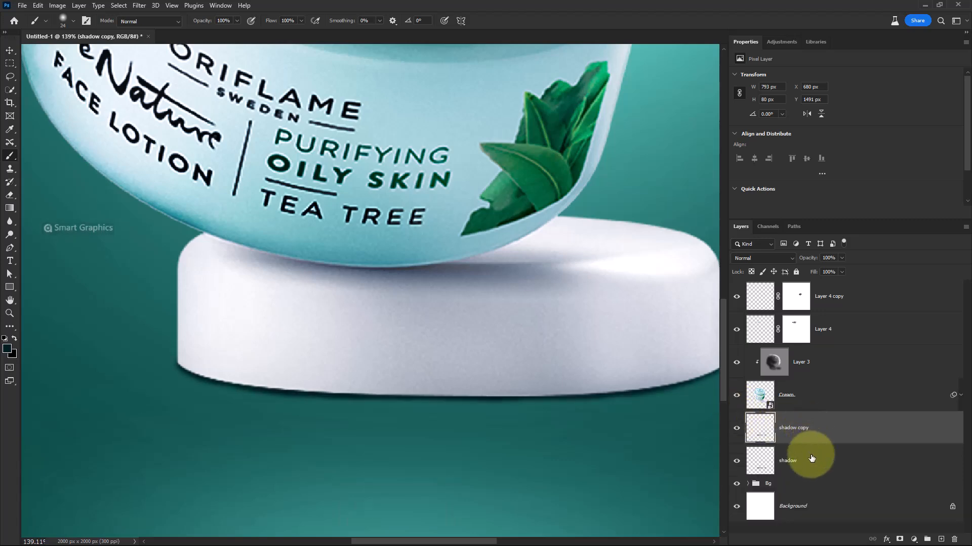
key(ctrl+j)
key(ctrl+e)
scroll(530, 399, down, 3)
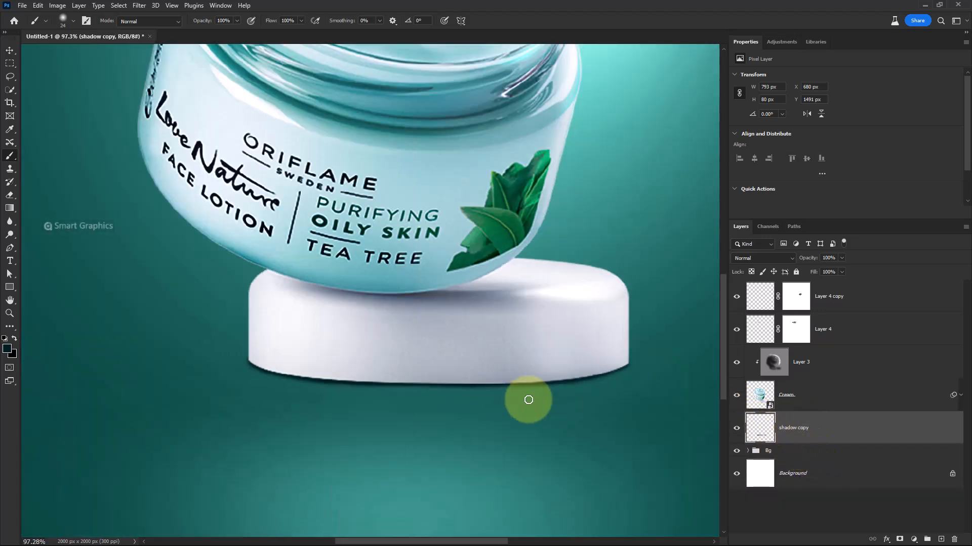
scroll(456, 374, down, 1)
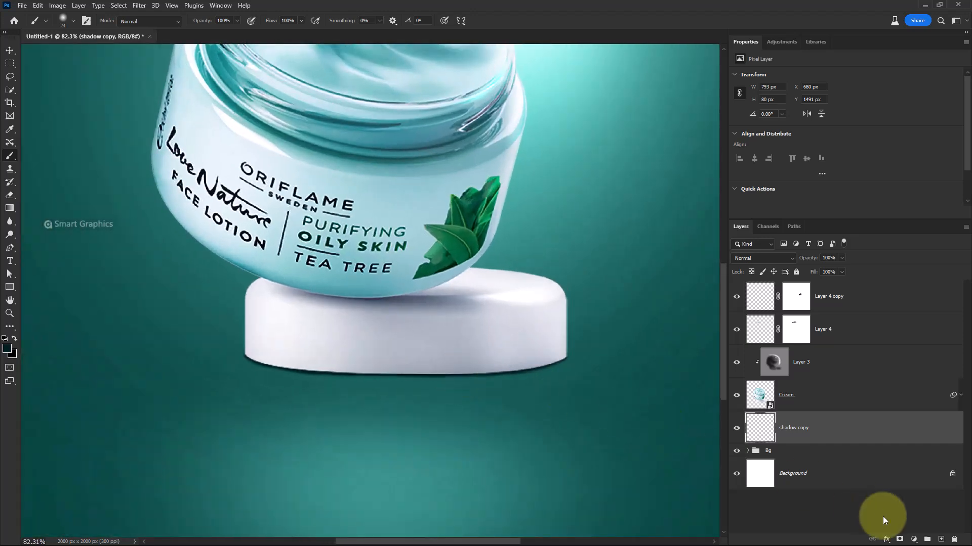
Add a new layer named shadow below shadow copy and flatten a soft round brush into an ellipse
click(941, 539)
drag(835, 428, 830, 466)
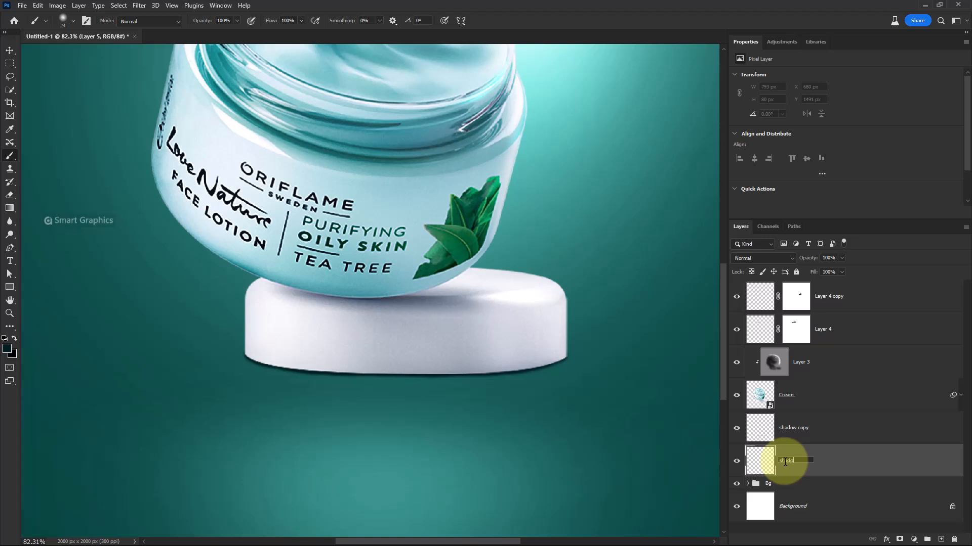
right_click(403, 344)
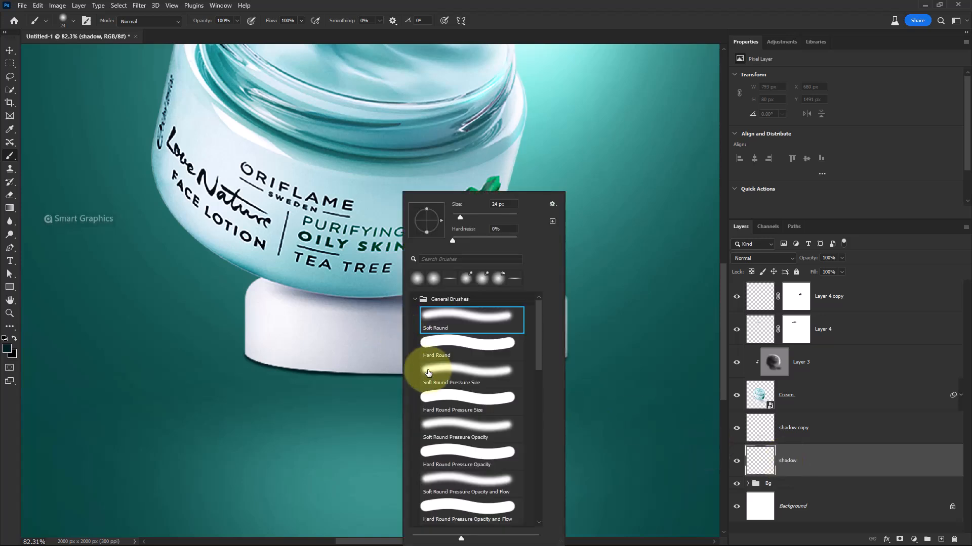
click(456, 368)
drag(426, 232, 424, 223)
click(518, 27)
Set the brush opacity to 59% and paint a broad soft elliptical shadow beneath the pedestal
drag(373, 304, 500, 340)
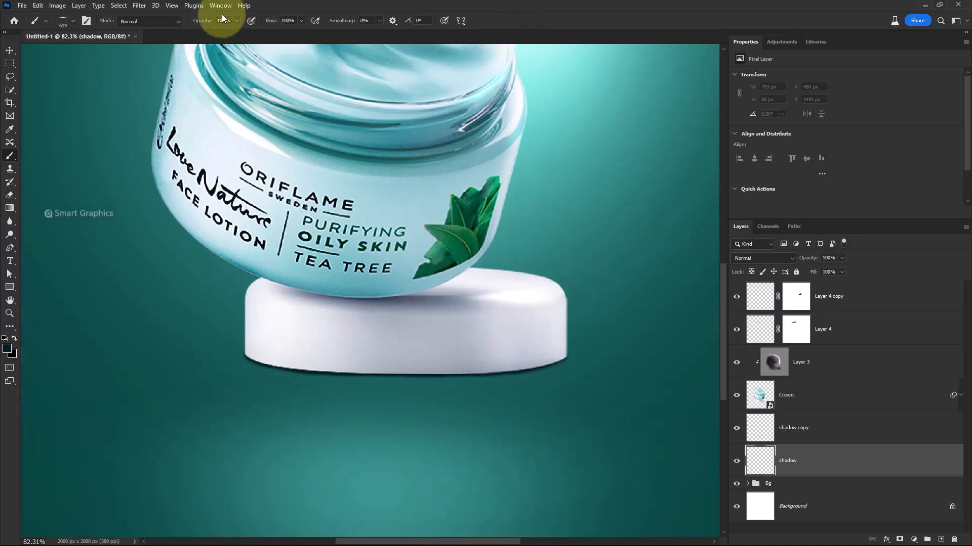
drag(203, 24, 200, 24)
scroll(316, 304, down, 3)
mouse_move(406, 374)
mouse_down()
mouse_move(430, 368)
mouse_move(445, 350)
mouse_move(374, 381)
mouse_move(328, 352)
mouse_move(284, 353)
mouse_move(401, 350)
mouse_move(336, 344)
mouse_up()
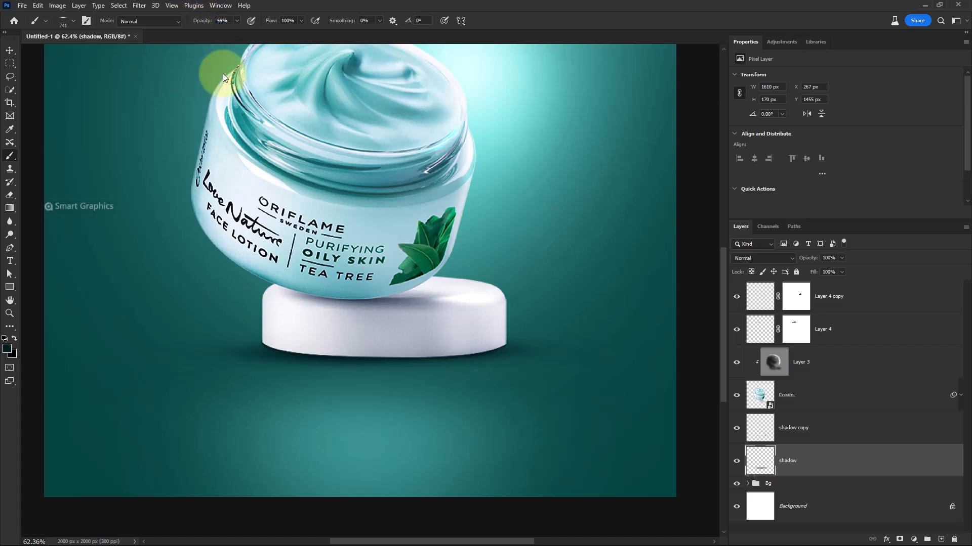
drag(408, 357, 461, 364)
click(452, 356)
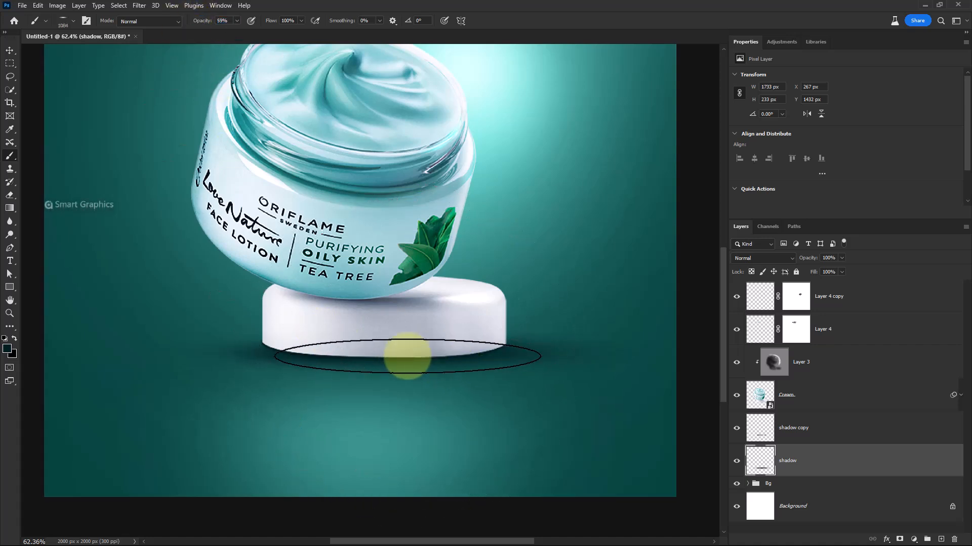
click(340, 356)
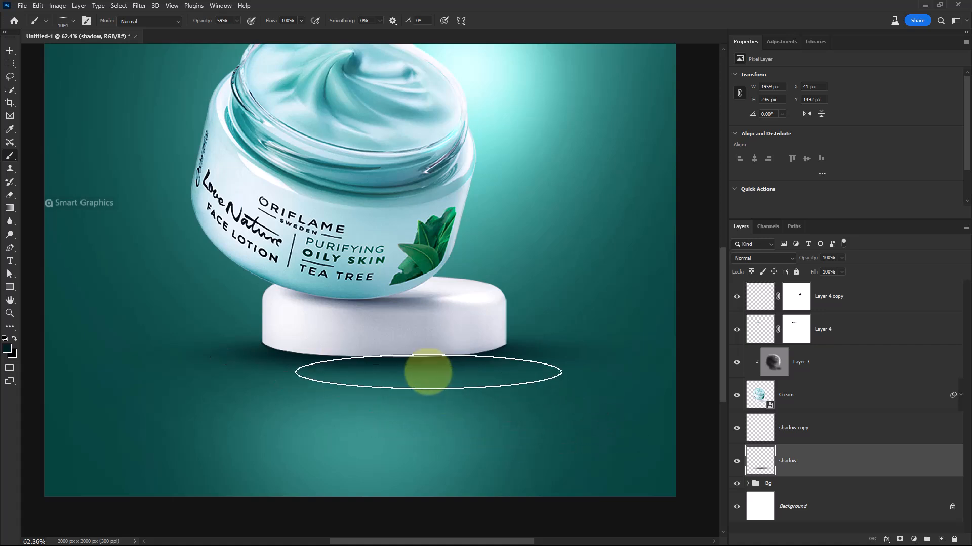
drag(361, 356, 297, 349)
click(233, 351)
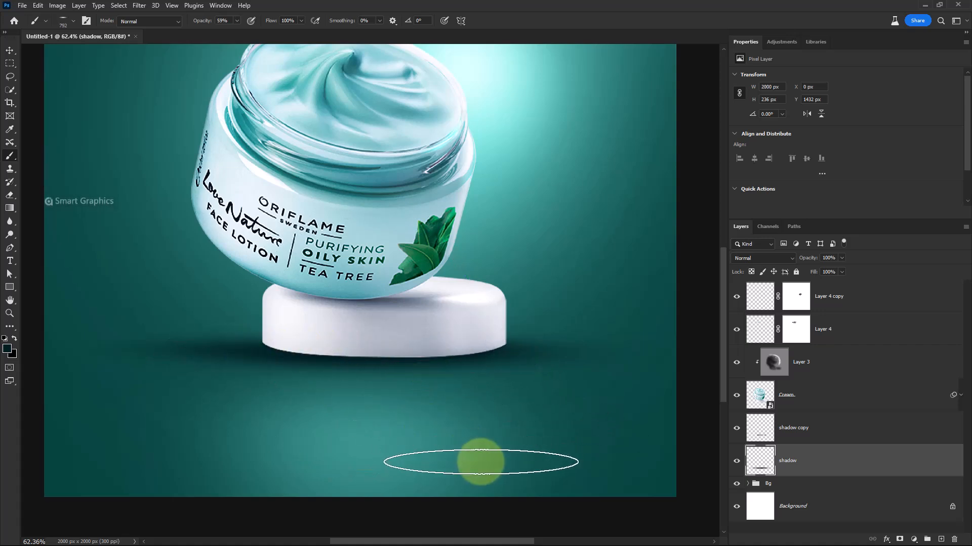
Toggle the shadow layer's visibility to compare the ground shadow with and without it
scroll(489, 464, down, 3)
scroll(484, 426, up, 2)
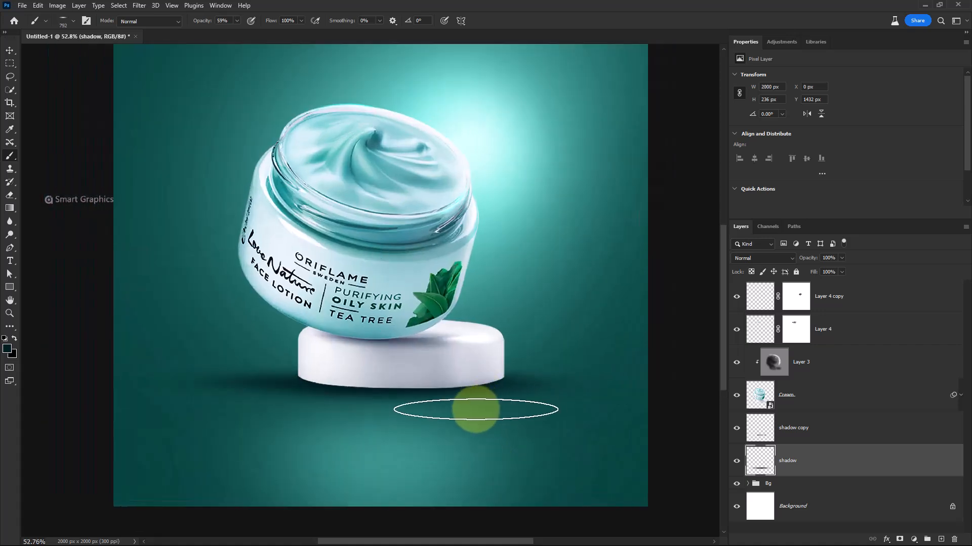
click(736, 463)
click(736, 463)
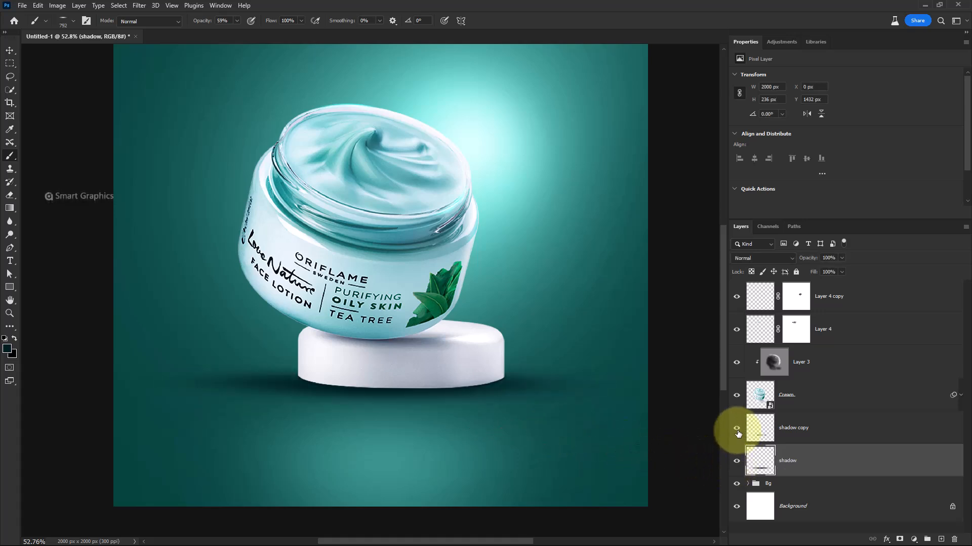
click(805, 436)
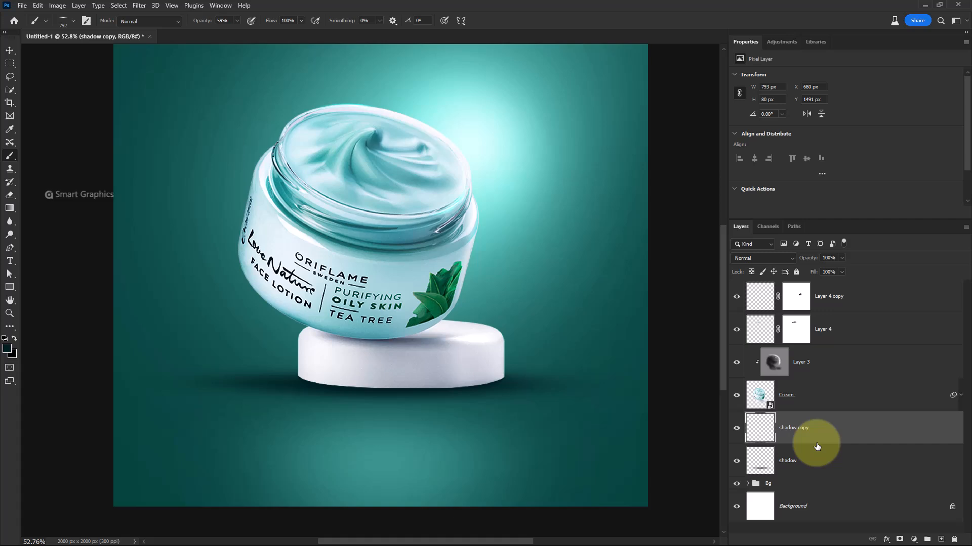
scroll(645, 409, down, 4)
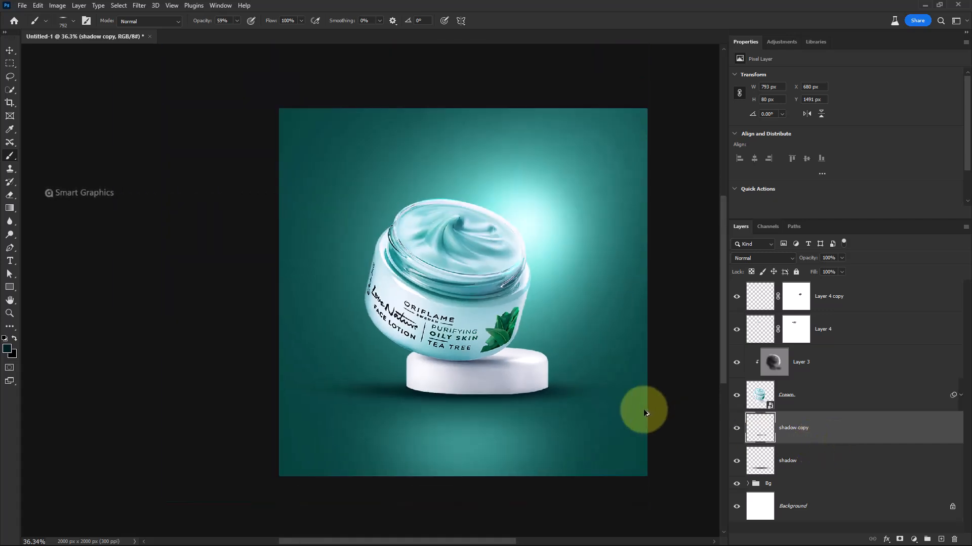
scroll(585, 392, up, 5)
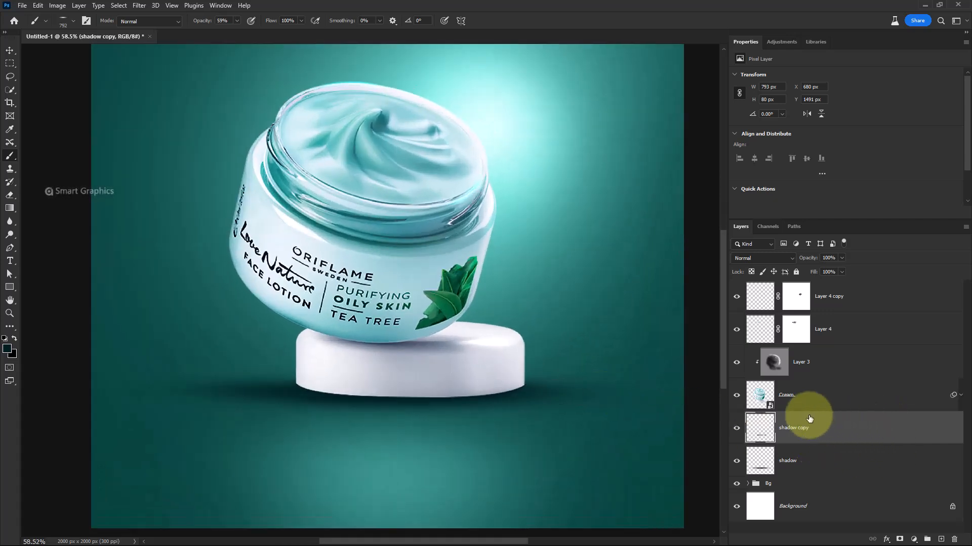
Add a Curves adjustment clipped to the Cream layer and pull the curve down to darken the jar
click(833, 394)
click(913, 540)
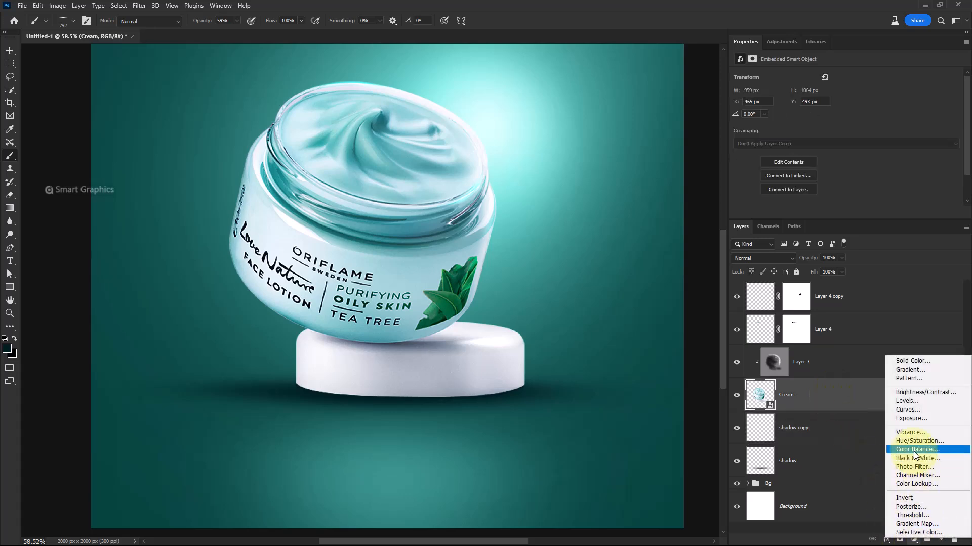
click(907, 410)
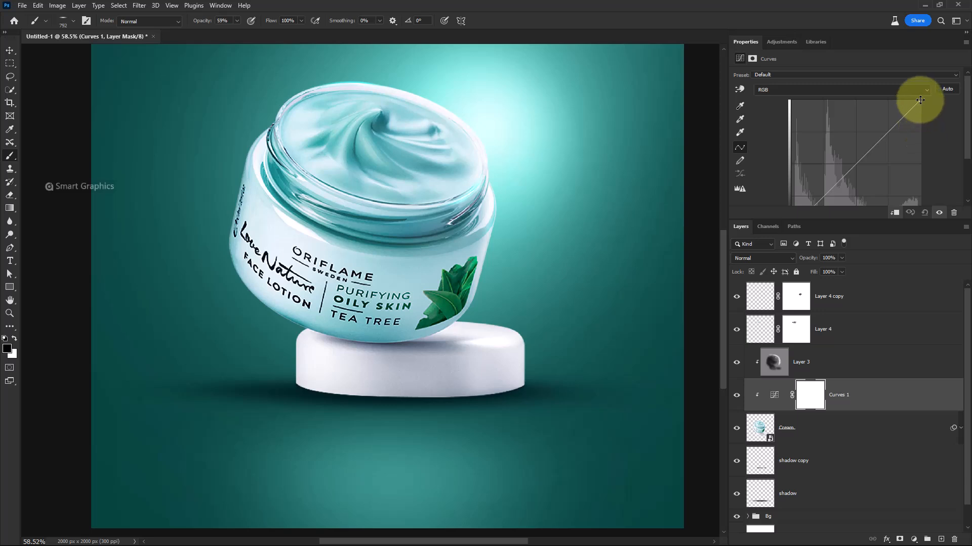
drag(921, 108, 937, 148)
drag(858, 183, 864, 193)
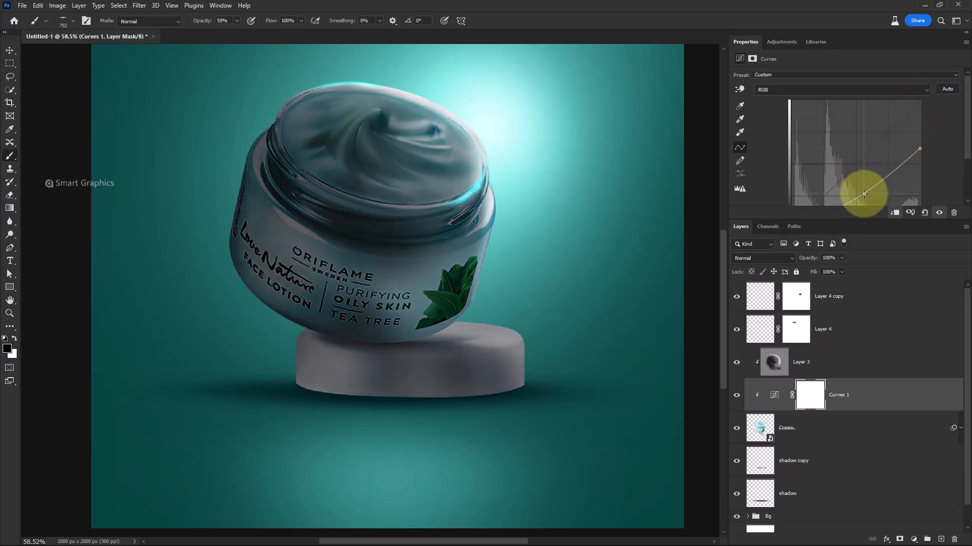
Invert the Curves mask to black, then paint white with a soft round brush at 52% opacity over the pedestal
click(809, 403)
key(ctrl+i)
right_click(343, 345)
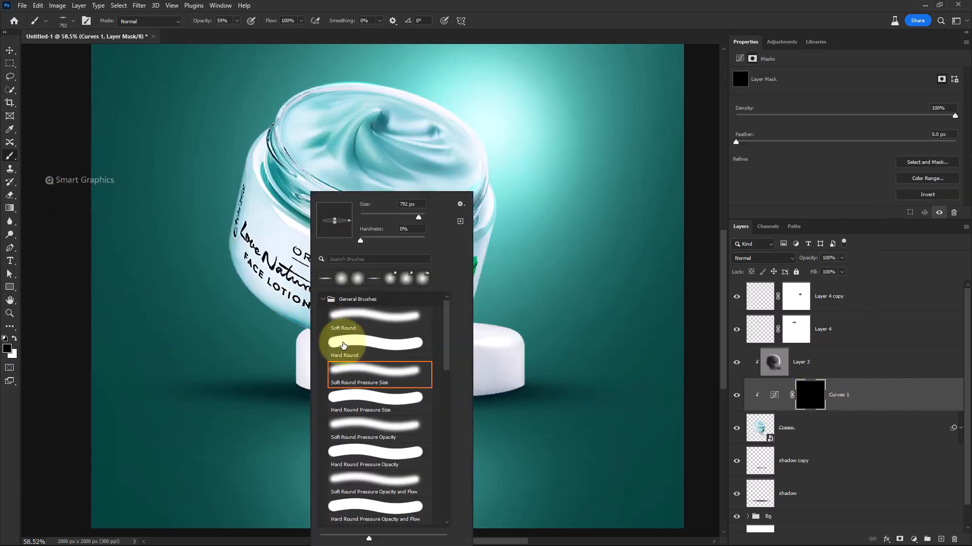
double_click(364, 368)
right_click(346, 354)
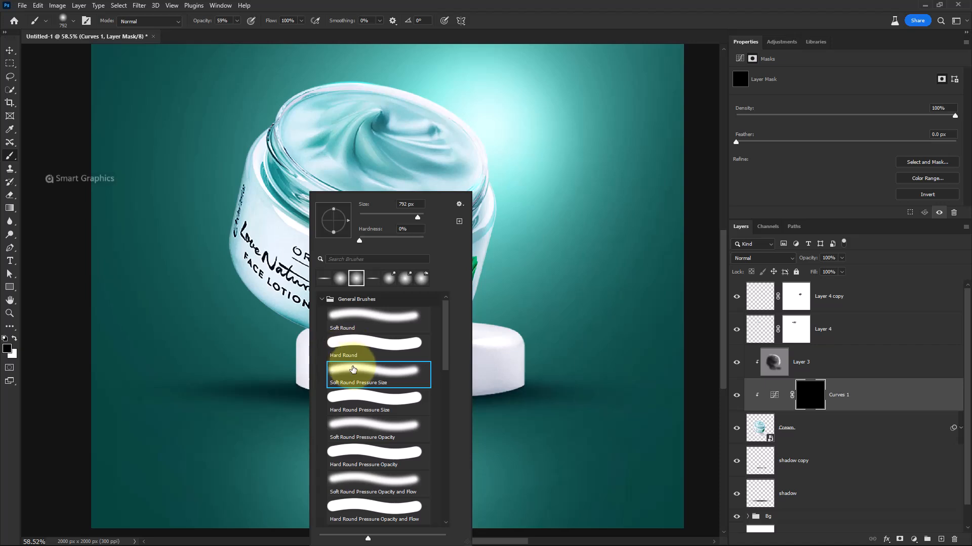
double_click(353, 370)
mouse_move(201, 23)
mouse_down()
mouse_move(238, 27)
mouse_move(216, 24)
mouse_up()
drag(445, 369, 440, 369)
scroll(445, 397, up, 2)
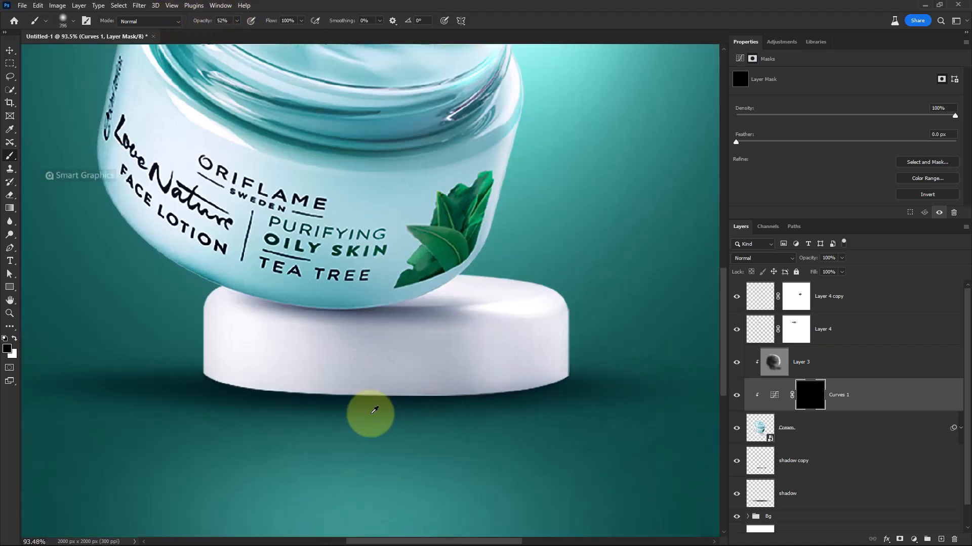
drag(375, 410, 267, 412)
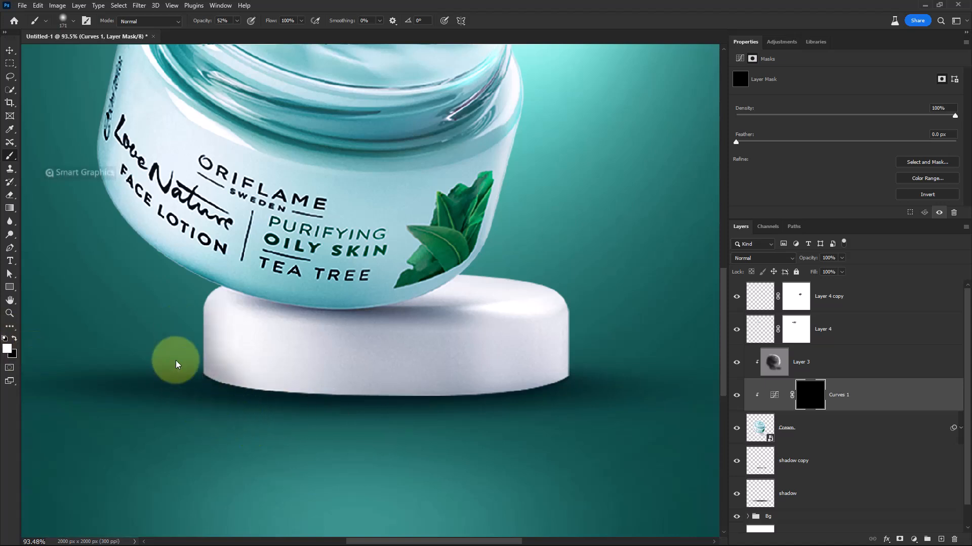
drag(222, 414, 255, 416)
mouse_move(225, 400)
mouse_down()
mouse_move(236, 421)
mouse_move(200, 350)
mouse_move(255, 383)
mouse_move(311, 396)
mouse_move(308, 410)
mouse_move(276, 423)
mouse_move(309, 431)
mouse_move(553, 434)
mouse_move(600, 407)
mouse_move(467, 442)
mouse_move(369, 441)
mouse_move(500, 442)
mouse_move(458, 448)
mouse_move(361, 445)
mouse_move(336, 427)
mouse_move(318, 438)
mouse_move(180, 417)
mouse_move(281, 443)
mouse_move(159, 402)
mouse_move(181, 395)
mouse_move(292, 432)
mouse_move(332, 423)
mouse_move(392, 436)
mouse_move(551, 414)
mouse_move(638, 378)
mouse_move(563, 419)
mouse_move(480, 443)
mouse_move(560, 407)
mouse_move(516, 423)
mouse_move(202, 404)
mouse_move(333, 428)
mouse_move(468, 435)
mouse_move(545, 465)
mouse_up()
Toggle the Curves adjustment to compare the effect and lower its layer opacity to 74%
alt+right_click(473, 439)
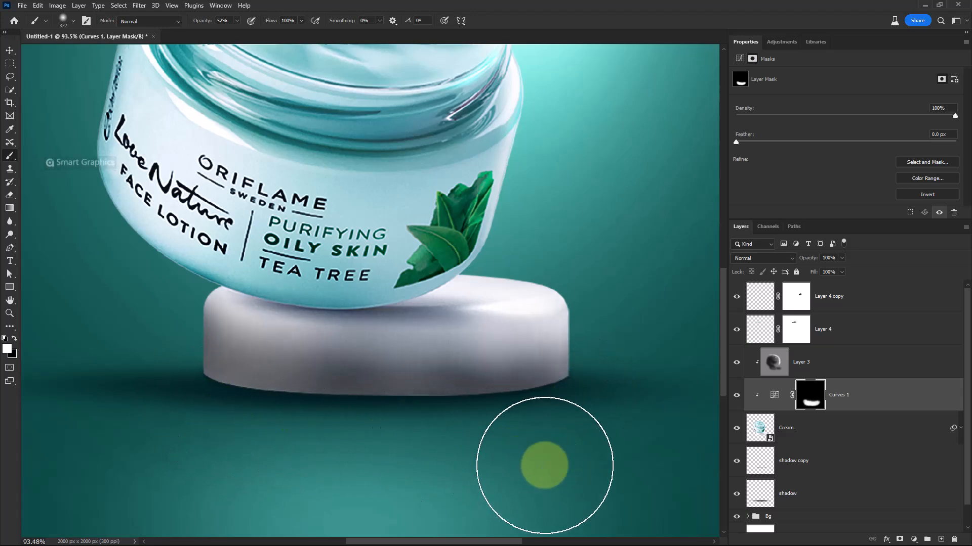
click(737, 396)
click(737, 395)
scroll(491, 400, down, 5)
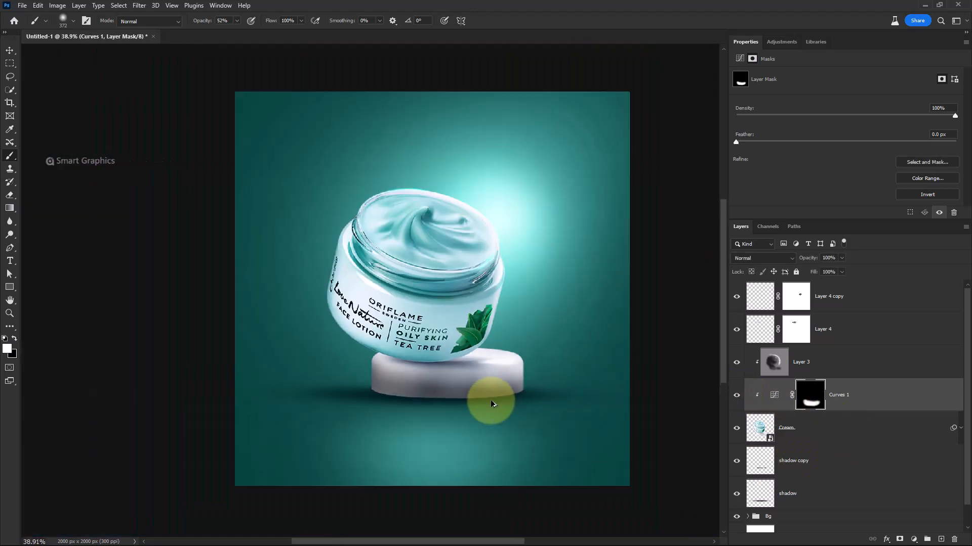
scroll(490, 400, up, 3)
drag(809, 257, 793, 260)
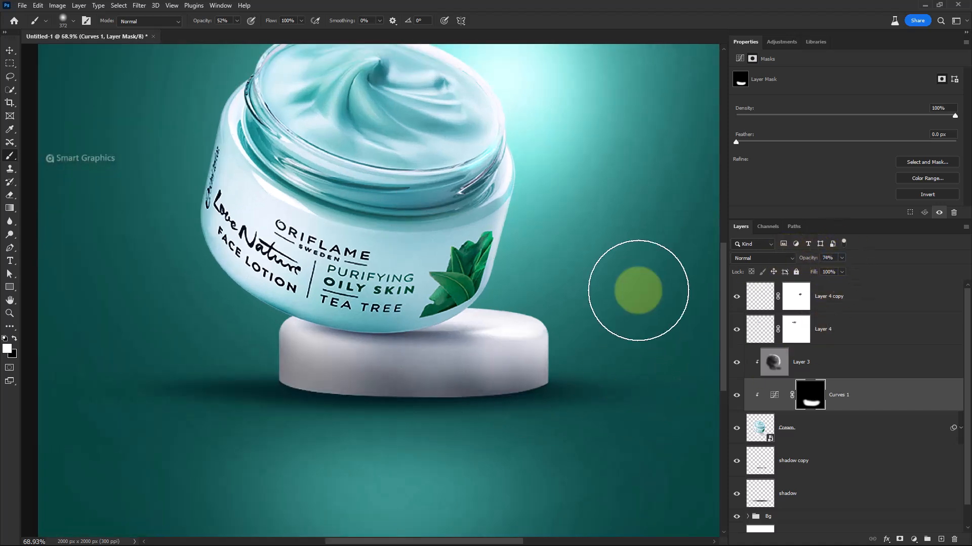
Paint more white on the Curves mask along the jar's lower left edge and pedestal side
scroll(371, 386, down, 2)
scroll(374, 327, up, 1)
drag(375, 326, 370, 354)
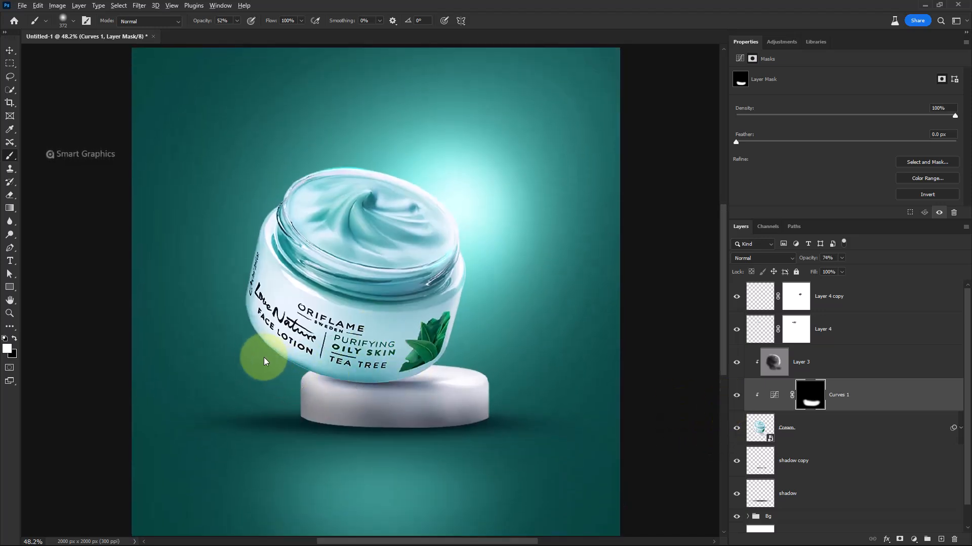
mouse_move(265, 362)
mouse_down()
mouse_move(283, 369)
mouse_move(282, 380)
mouse_move(234, 334)
mouse_move(220, 302)
mouse_move(288, 380)
mouse_move(262, 364)
mouse_up()
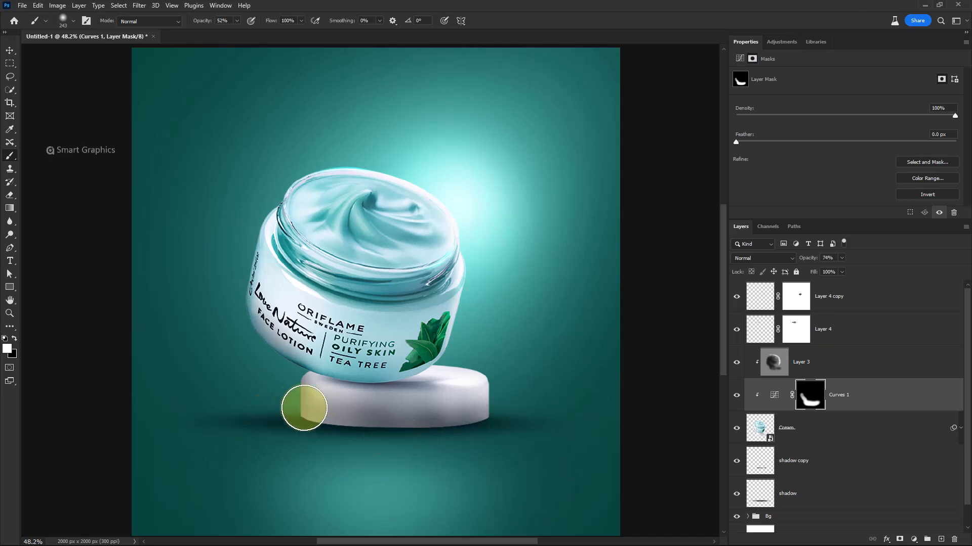
drag(300, 399, 317, 402)
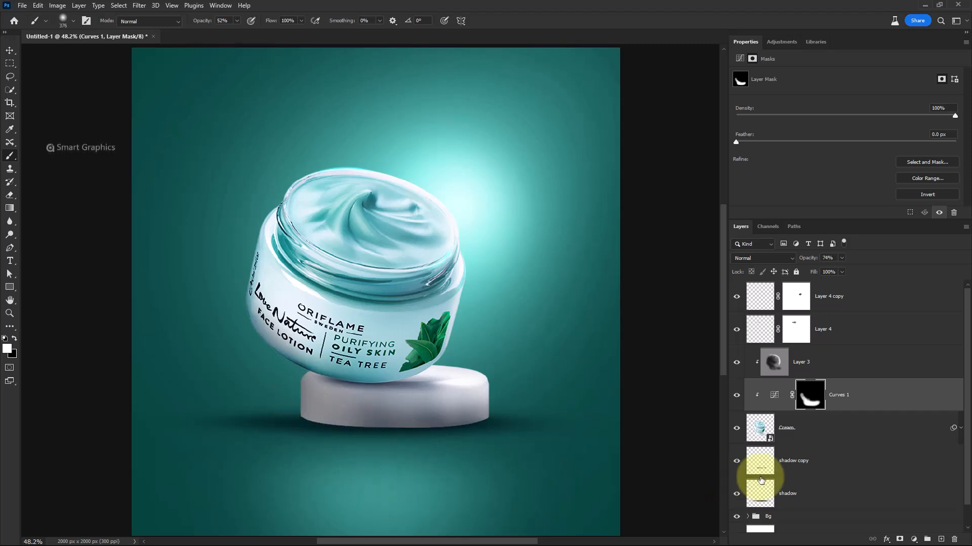
Group all jar layers from shadow up to Layer 4 copy and name the group cream
scroll(798, 440, down, 2)
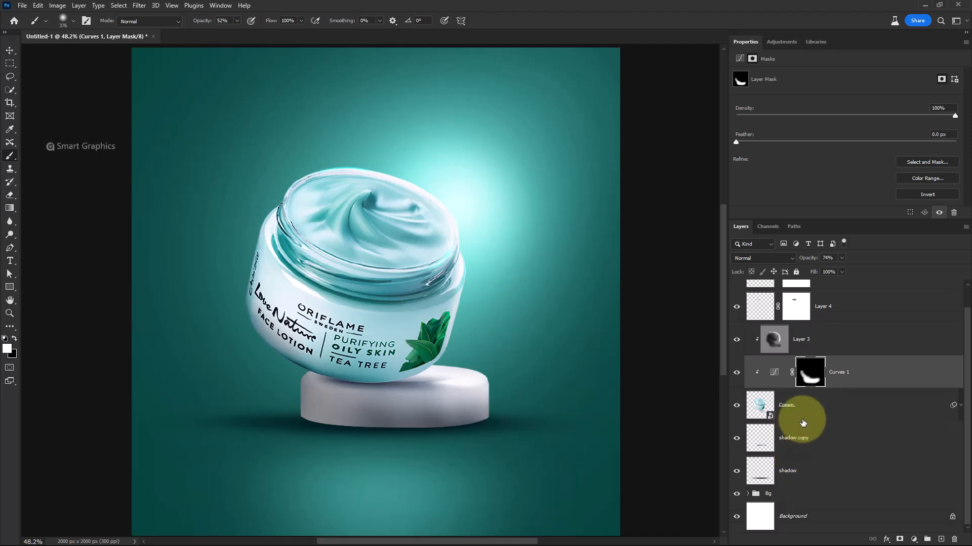
click(807, 469)
scroll(835, 404, up, 2)
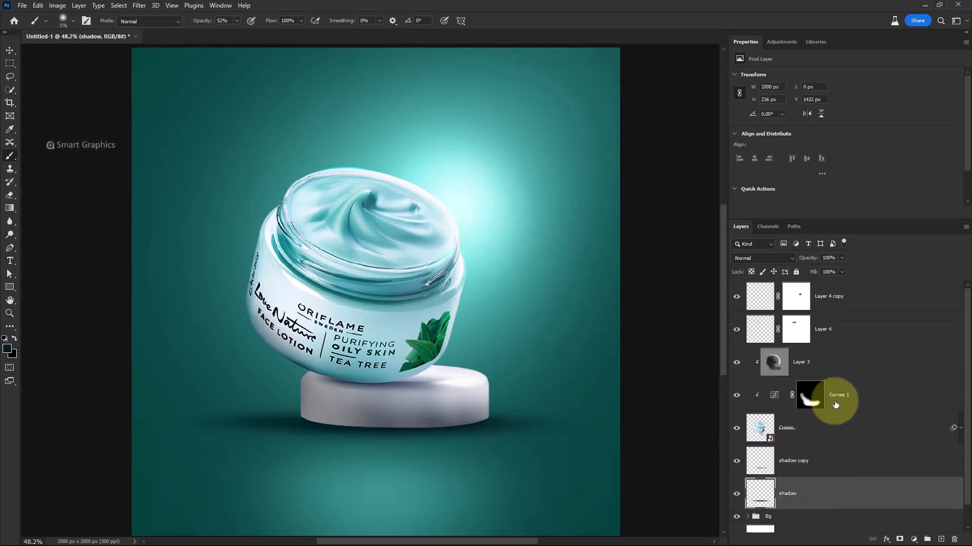
shift+click(852, 297)
key(ctrl+g)
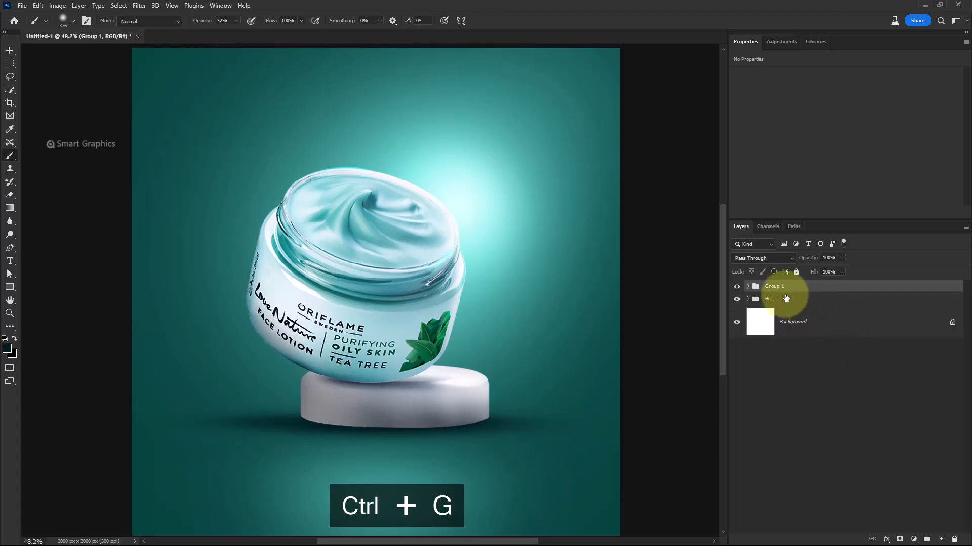
double_click(773, 287)
text(cream)
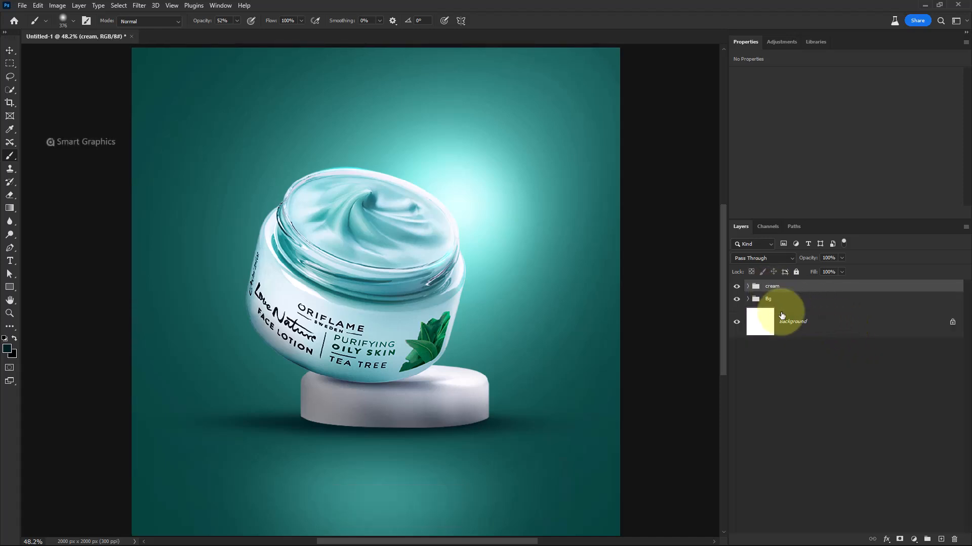
scroll(495, 328, down, 3)
scroll(495, 328, up, 2)
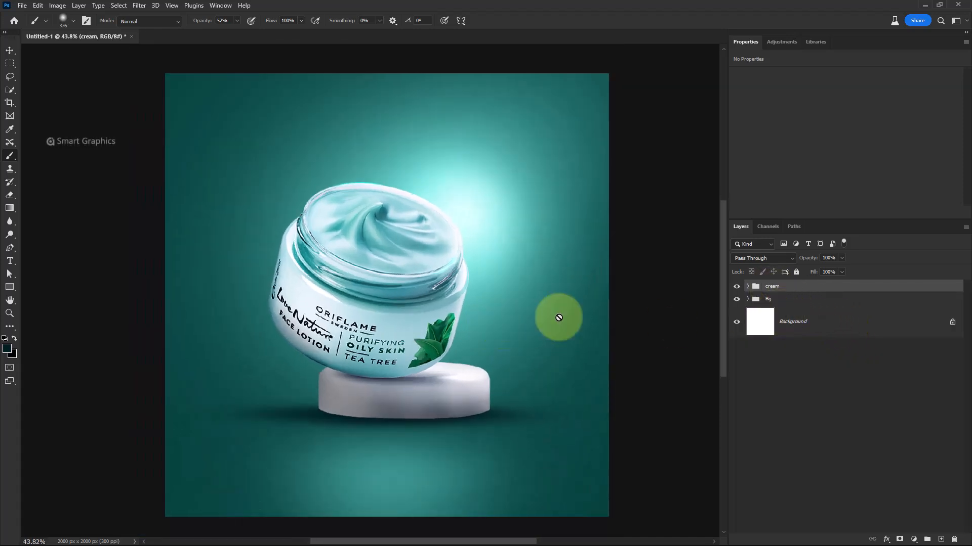
Place ribbon.png from the files folder onto the canvas and scale it to about 250% across the width
key(alt+Tab)
click(735, 284)
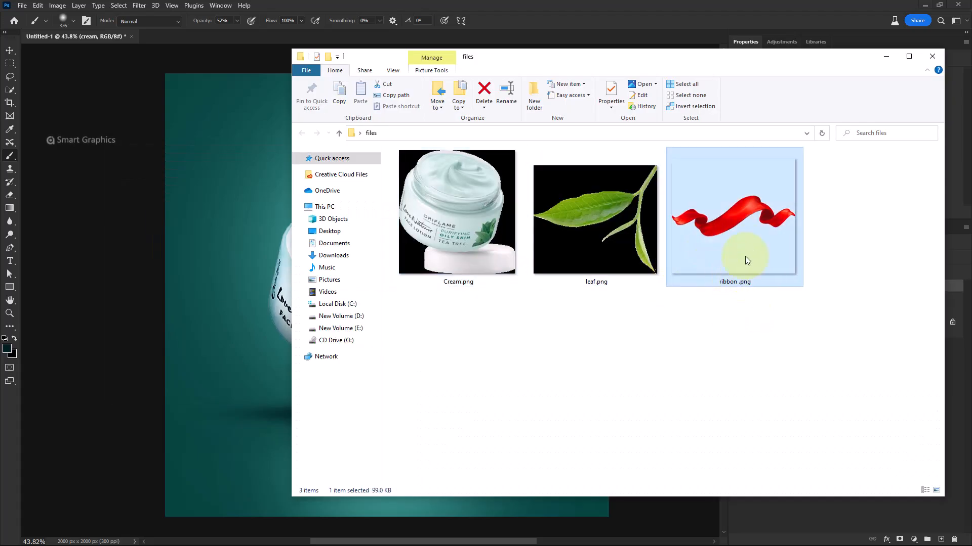
drag(291, 328, 269, 344)
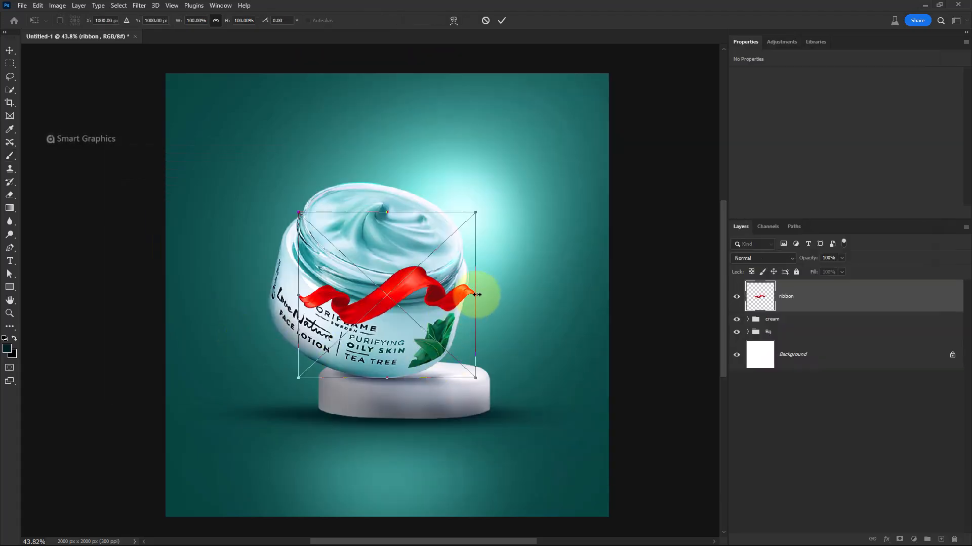
drag(476, 295, 604, 295)
drag(298, 295, 160, 293)
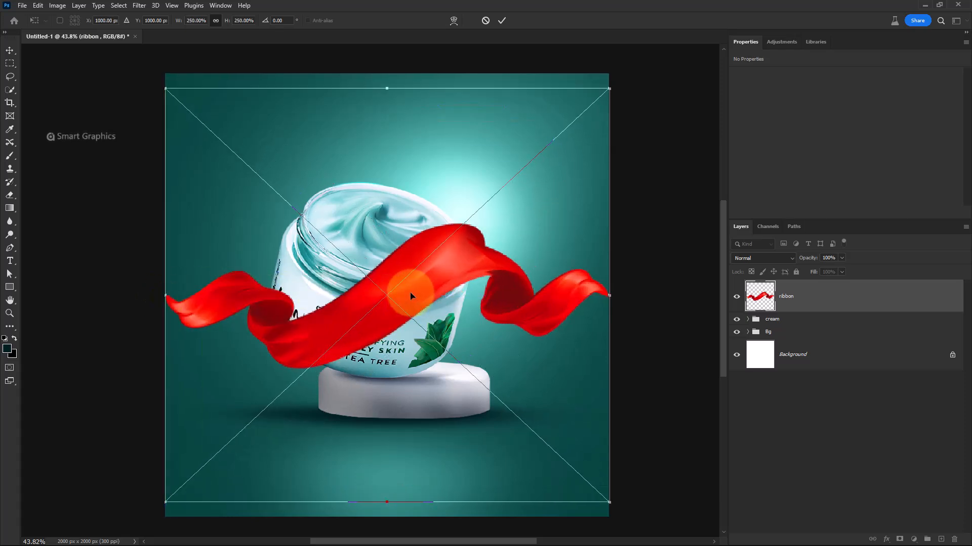
mouse_move(410, 292)
mouse_down()
mouse_move(409, 326)
mouse_move(408, 310)
mouse_up()
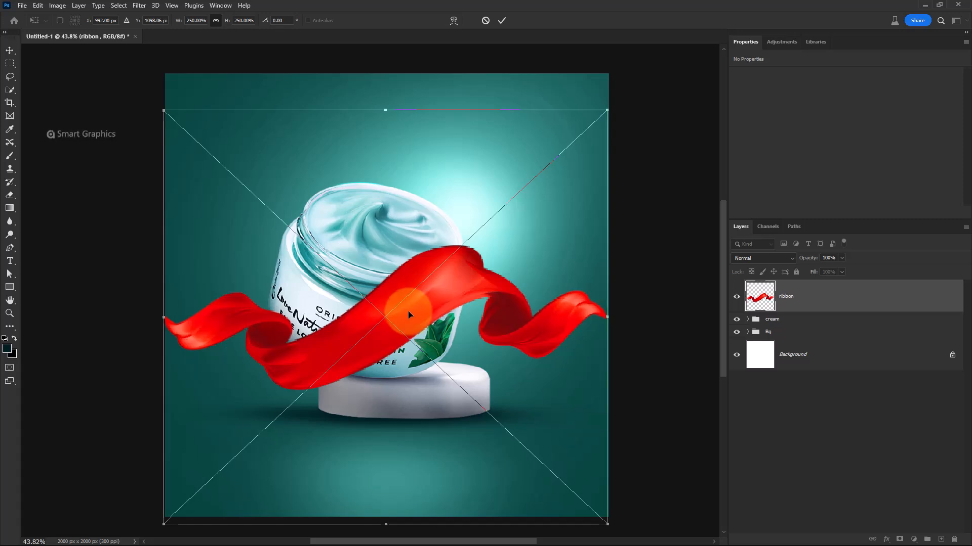
Flip the ribbon horizontally, stretch it to about 280% wide, and commit the transform
right_click(408, 311)
click(434, 500)
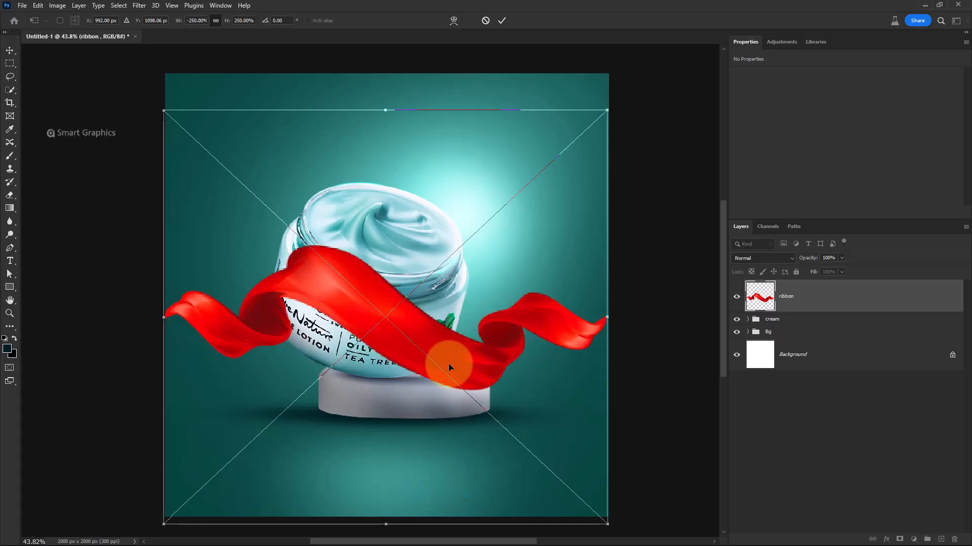
drag(449, 351, 449, 357)
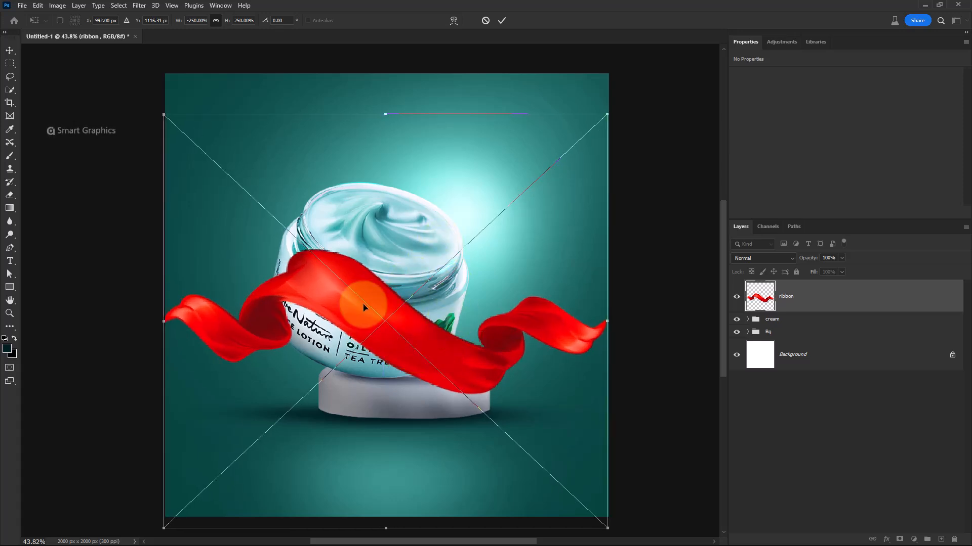
drag(166, 325, 144, 321)
drag(606, 321, 642, 314)
drag(521, 347, 520, 320)
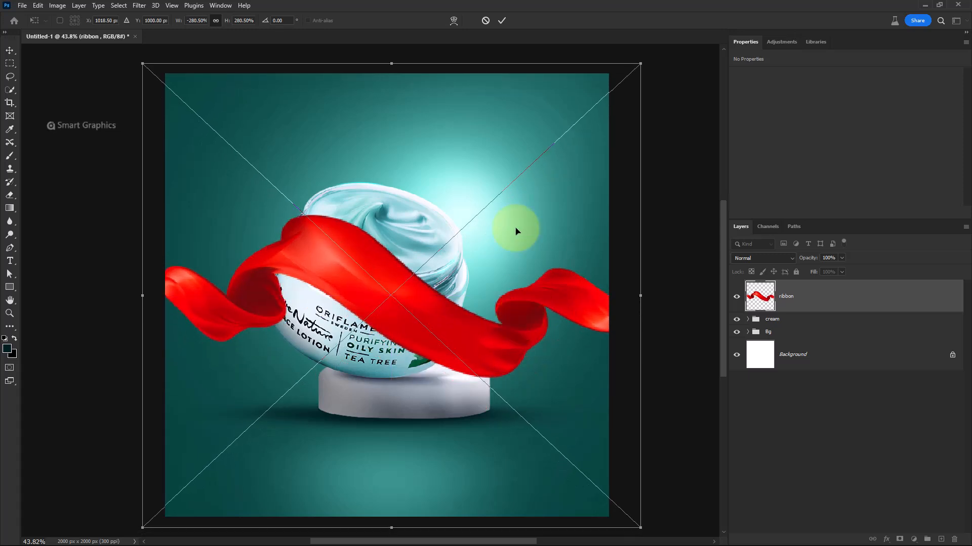
click(502, 20)
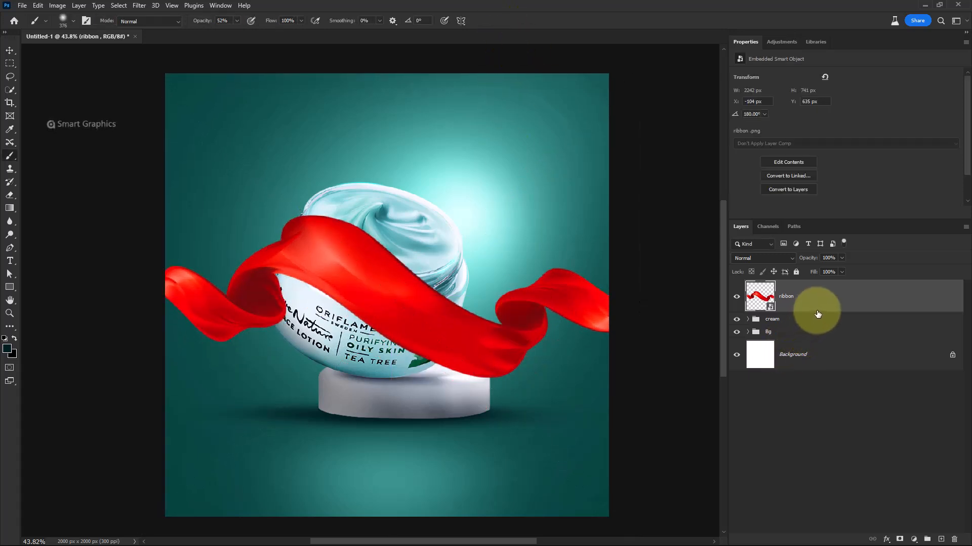
Move the ribbon below the cream group and tint it with a clipped Hue/Saturation colorize at hue 180, saturation 49
drag(817, 314, 785, 325)
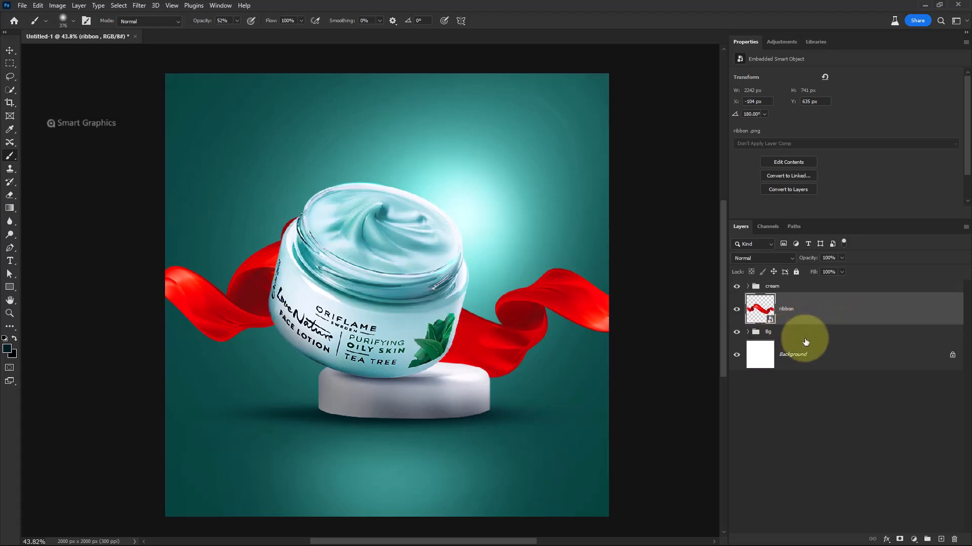
click(912, 540)
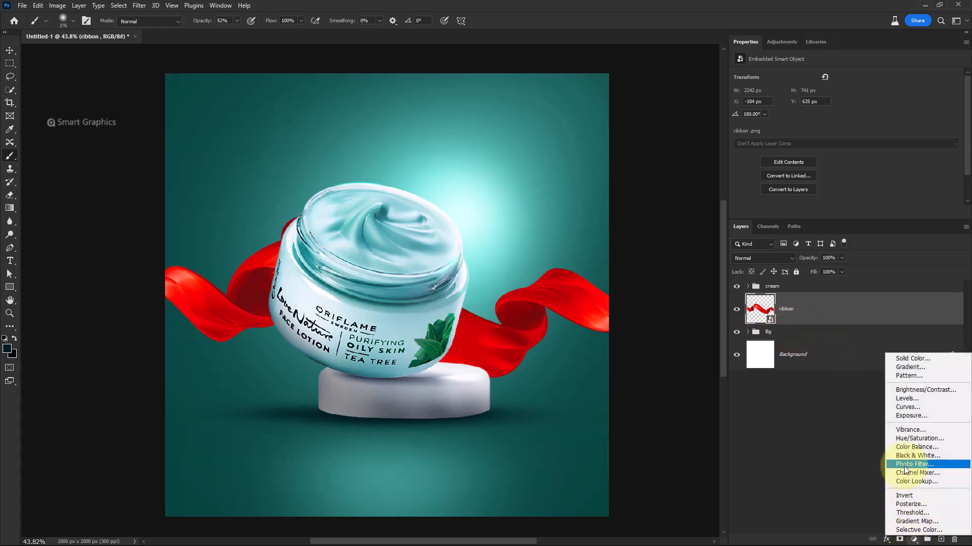
click(896, 440)
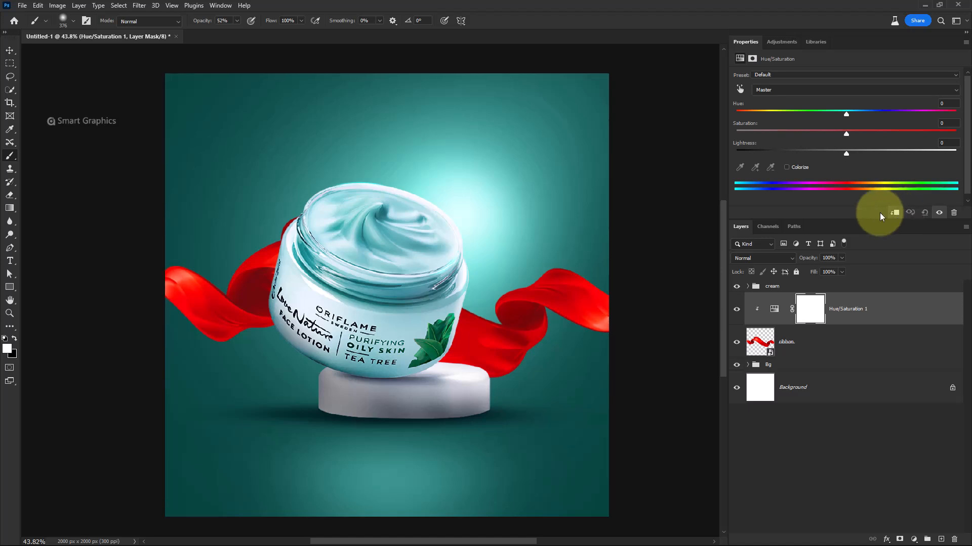
click(787, 168)
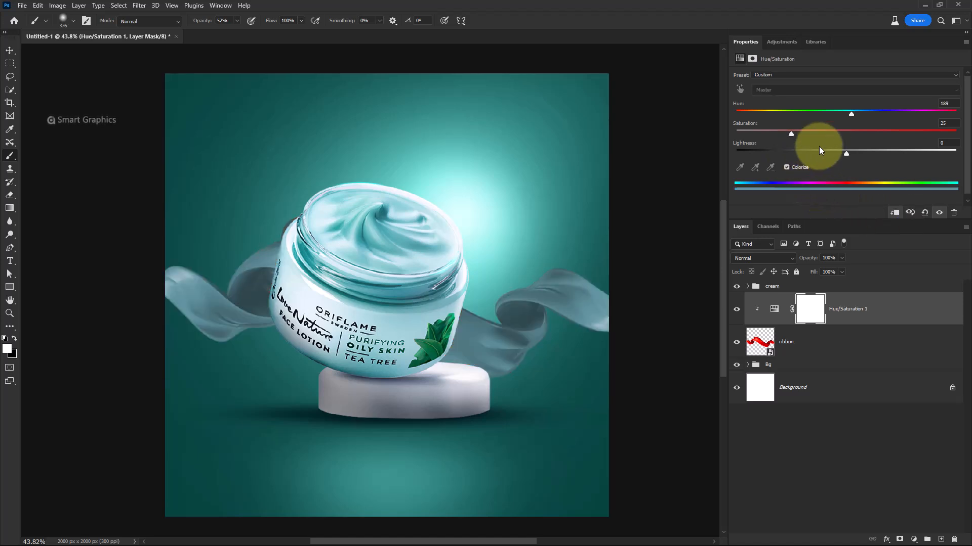
drag(791, 133, 844, 136)
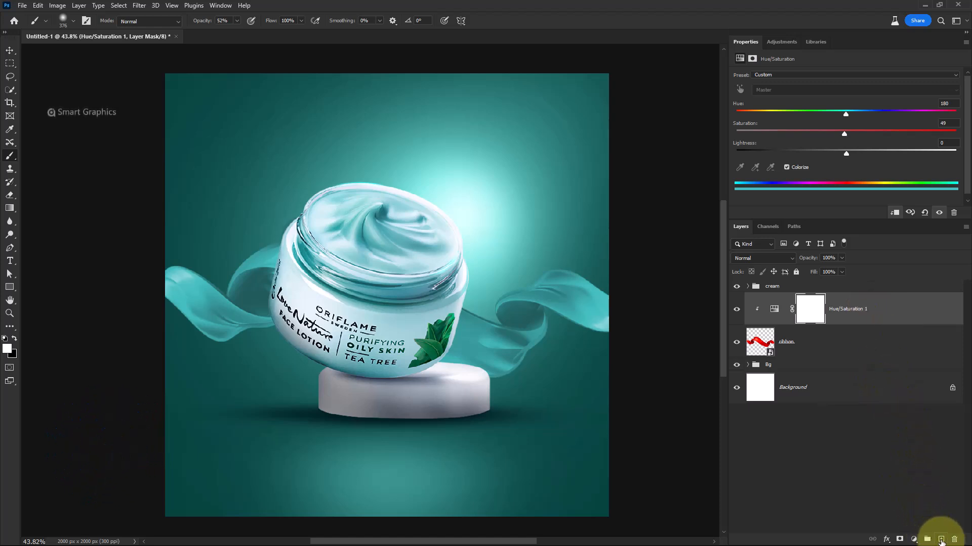
Add a new layer clipped to the Hue/Saturation adjustment and set its blend mode to Vivid Light
click(940, 540)
right_click(856, 322)
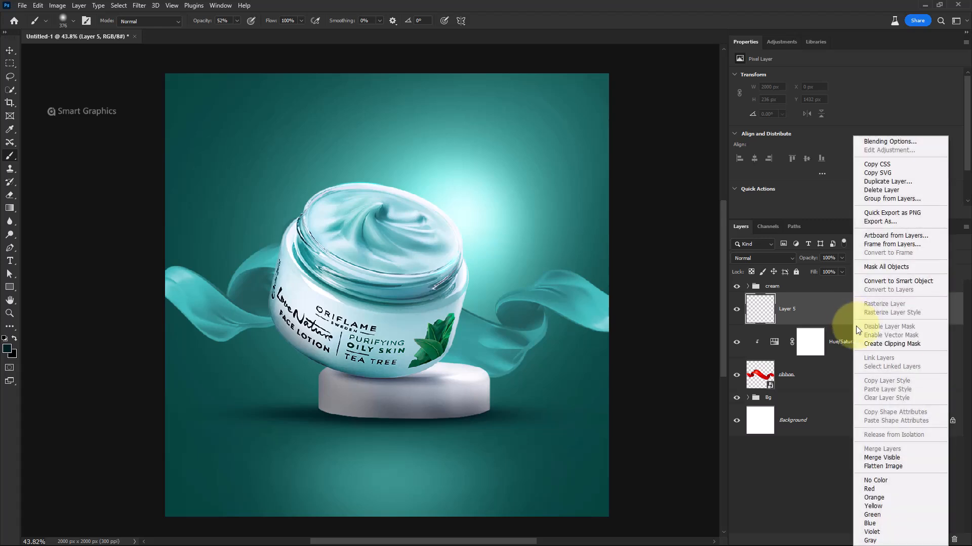
click(874, 344)
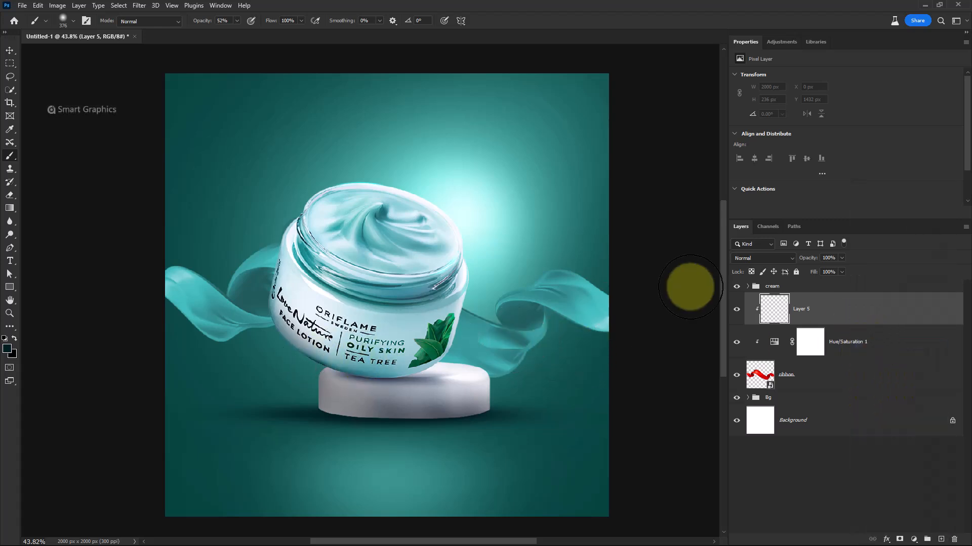
click(751, 259)
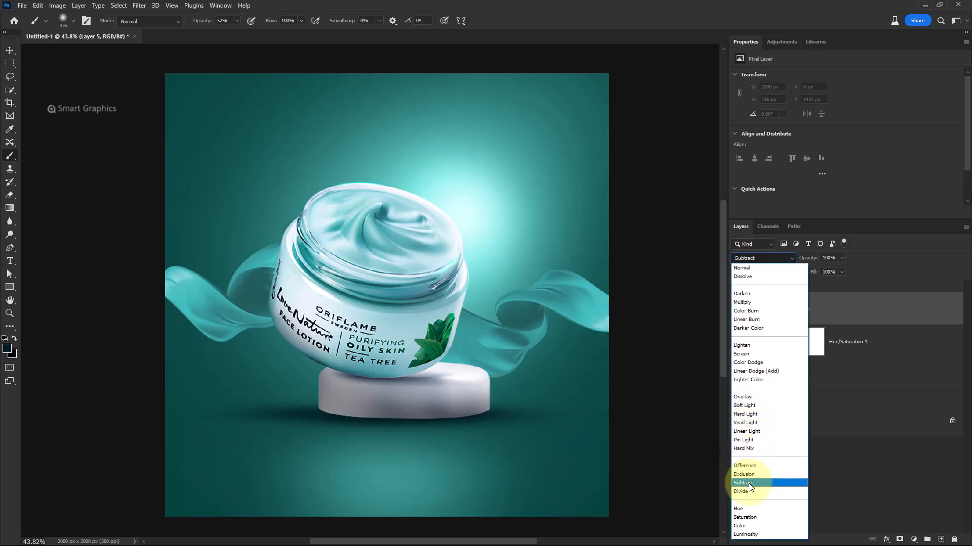
click(742, 424)
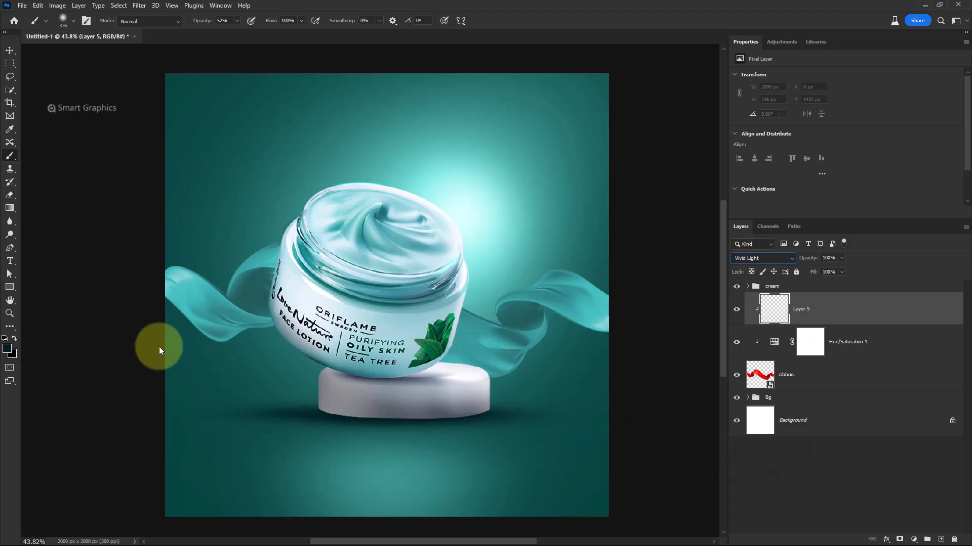
Pick a light teal foreground color sampled from the cream jar
click(7, 348)
click(374, 230)
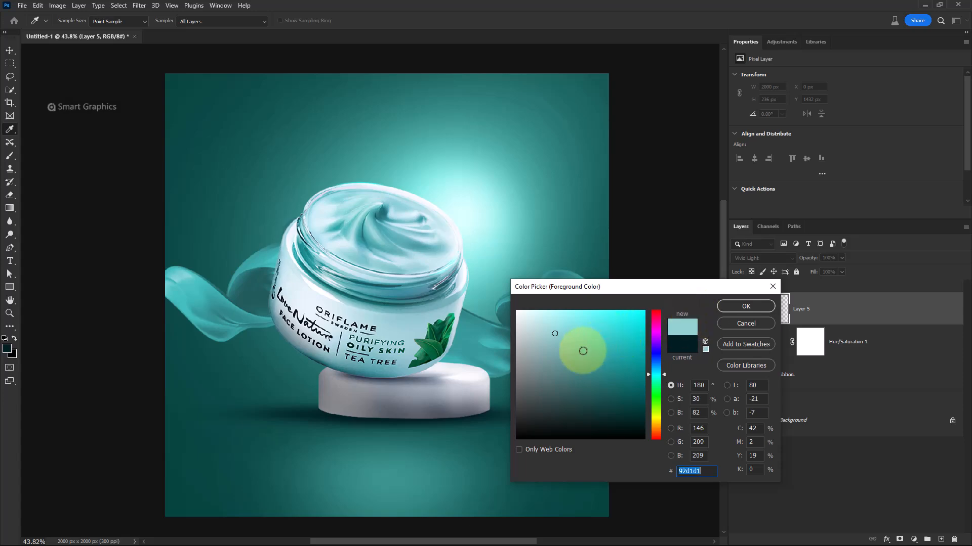
click(582, 350)
click(749, 307)
scroll(476, 264, up, 3)
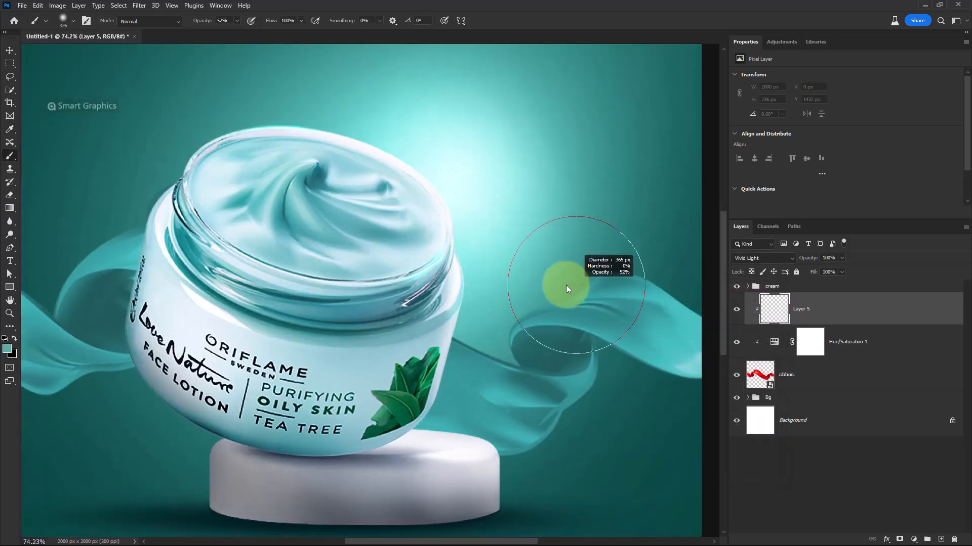
scroll(556, 280, up, 2)
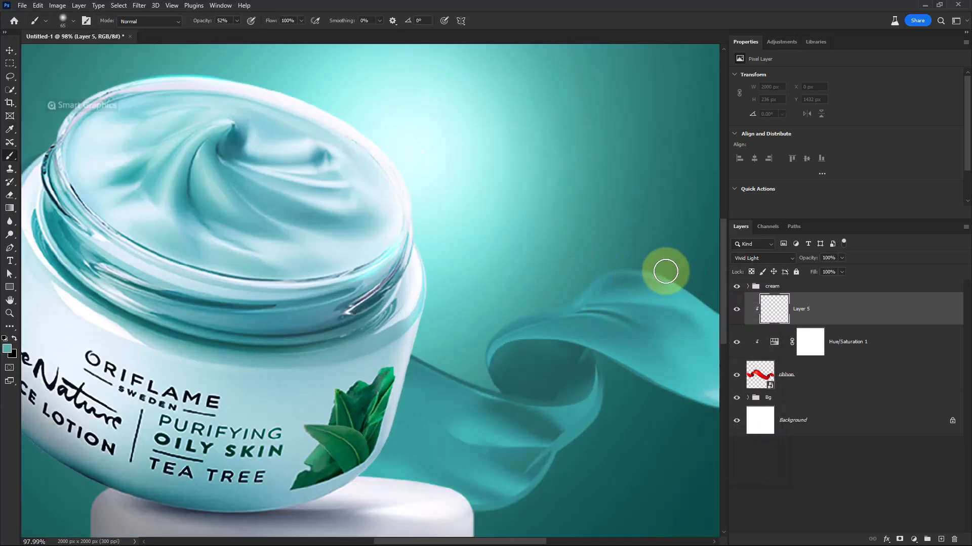
Paint light teal highlights along the ribbon's edges and folds on the Vivid Light layer
mouse_move(623, 265)
mouse_down()
mouse_move(567, 289)
mouse_move(612, 265)
mouse_move(579, 278)
mouse_move(477, 346)
mouse_up()
drag(588, 301, 510, 304)
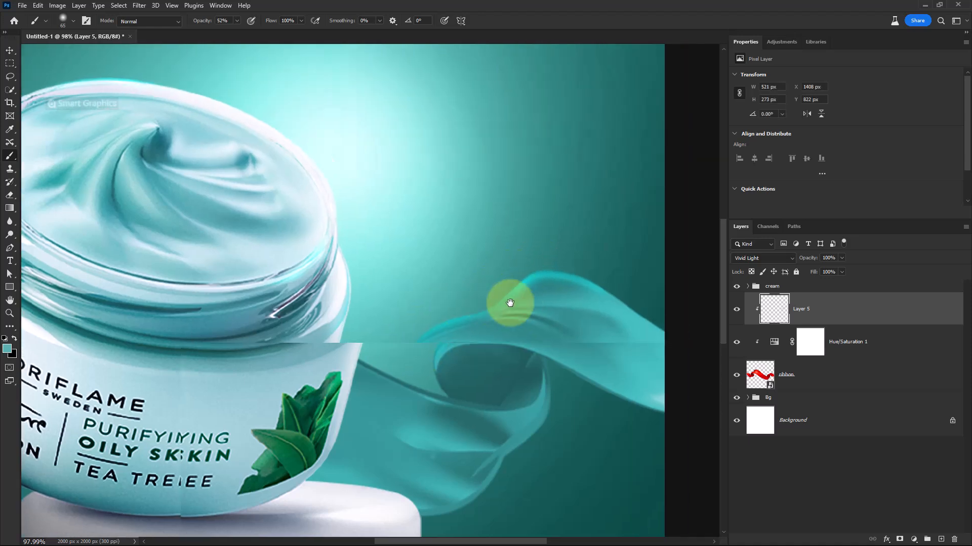
drag(594, 275, 619, 283)
drag(462, 397, 499, 307)
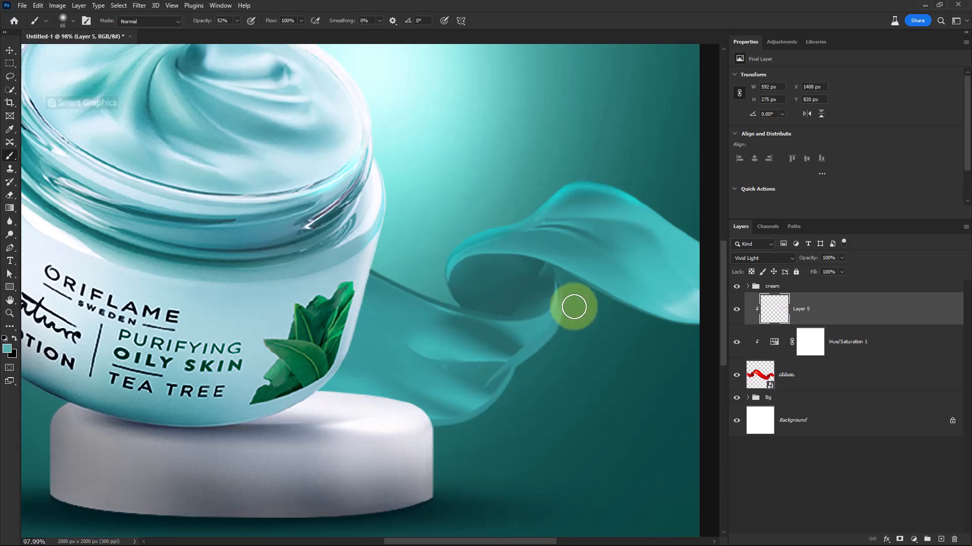
mouse_move(574, 307)
mouse_down()
mouse_move(566, 343)
mouse_move(570, 329)
mouse_move(538, 369)
mouse_move(528, 407)
mouse_up()
drag(92, 316, 362, 313)
drag(294, 288, 426, 389)
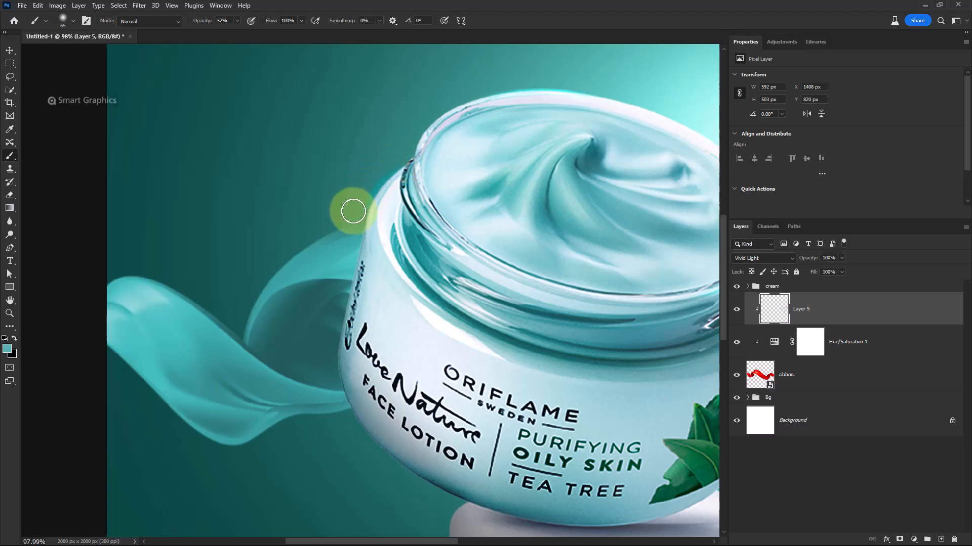
mouse_move(305, 238)
mouse_down()
mouse_move(256, 278)
mouse_move(333, 204)
mouse_up()
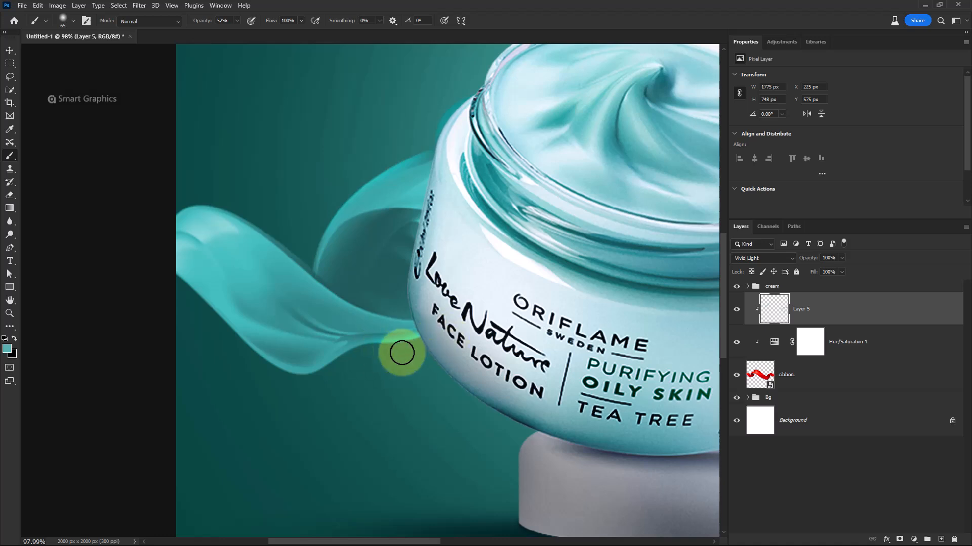
drag(337, 366, 238, 367)
drag(242, 360, 269, 373)
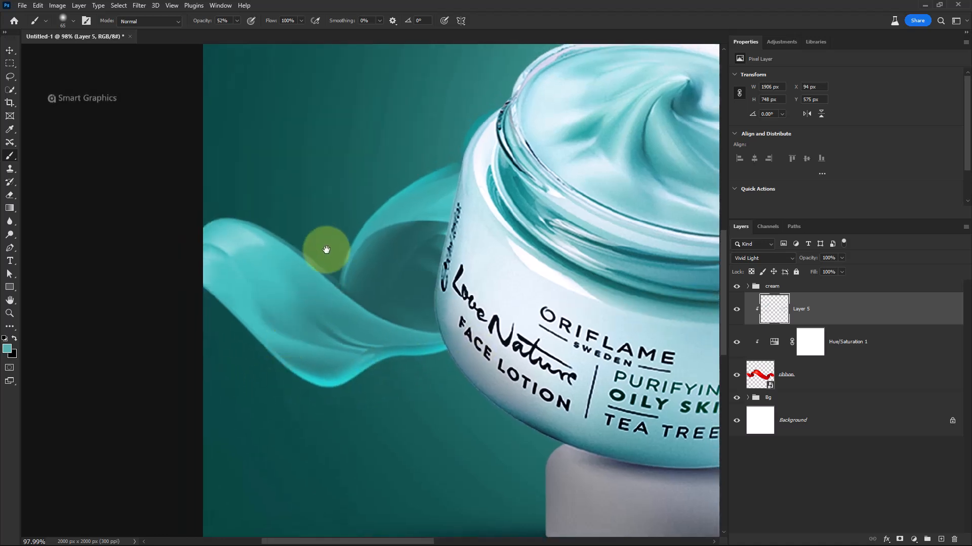
mouse_move(217, 217)
mouse_down()
mouse_move(262, 218)
mouse_move(164, 261)
mouse_up()
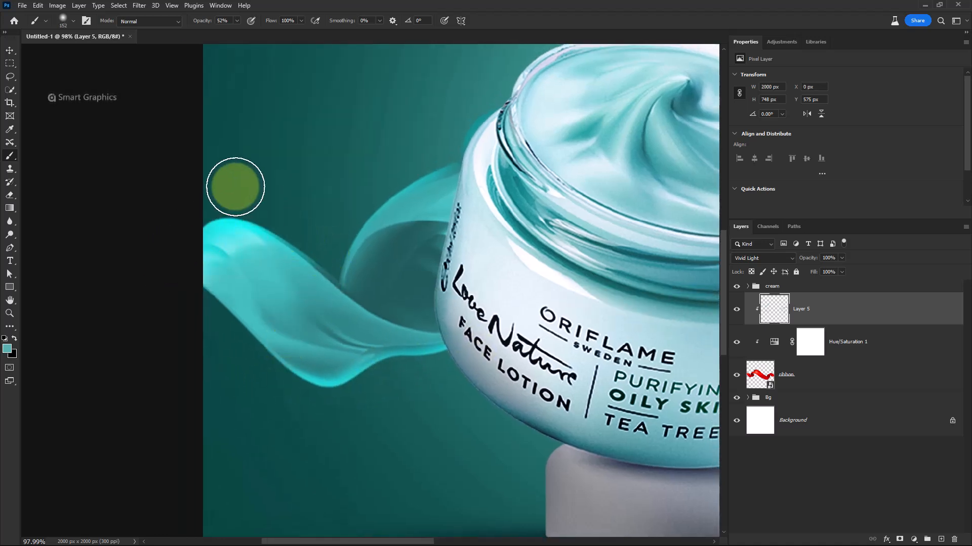
scroll(247, 189, down, 3)
drag(393, 260, 268, 263)
scroll(567, 273, up, 4)
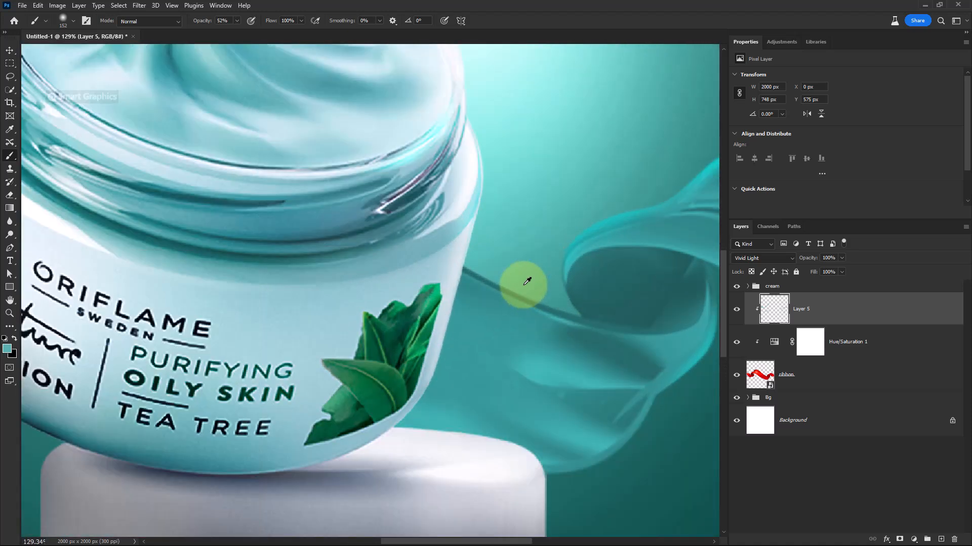
drag(520, 285, 478, 286)
scroll(523, 286, up, 2)
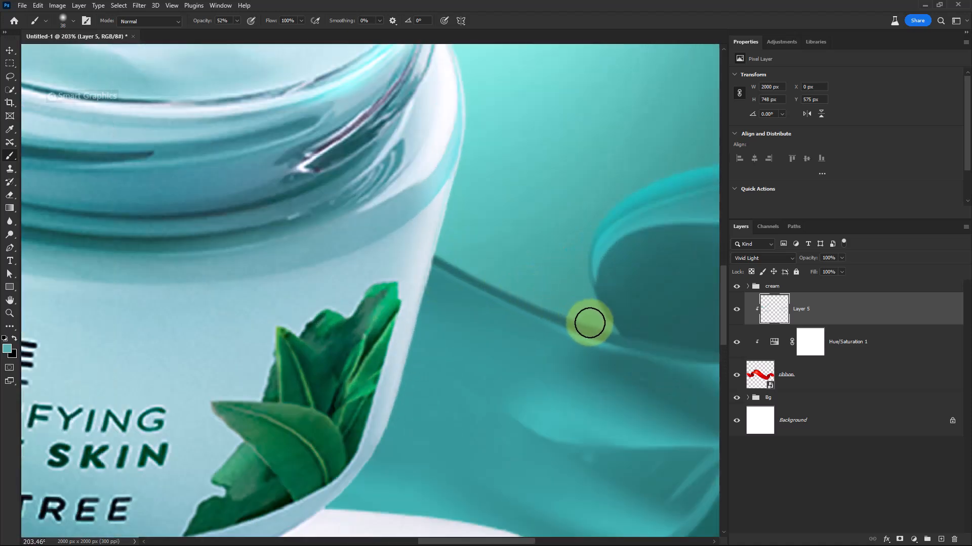
mouse_move(481, 269)
mouse_down()
mouse_move(546, 298)
mouse_move(381, 236)
mouse_up()
scroll(488, 225, down, 5)
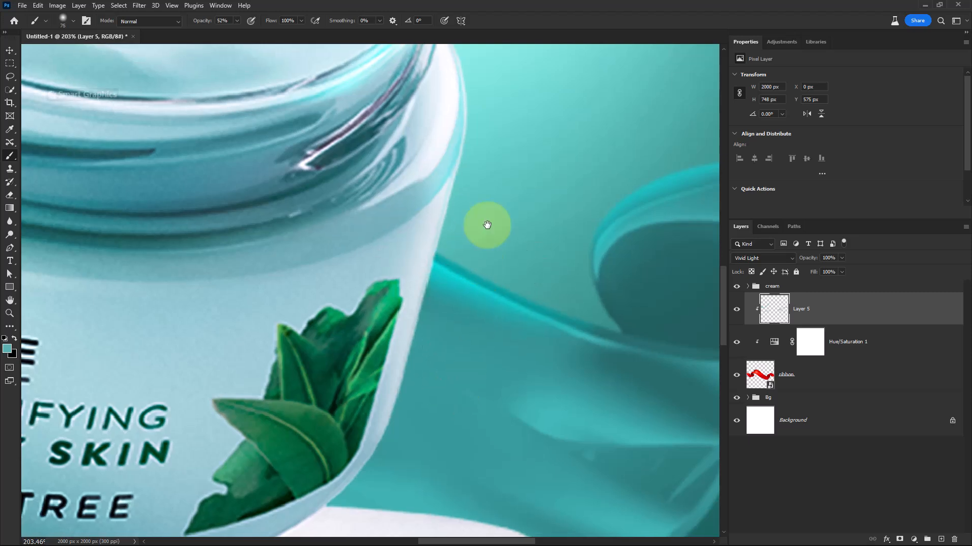
mouse_move(499, 378)
mouse_down()
mouse_move(613, 431)
mouse_move(396, 403)
mouse_up()
scroll(471, 377, down, 5)
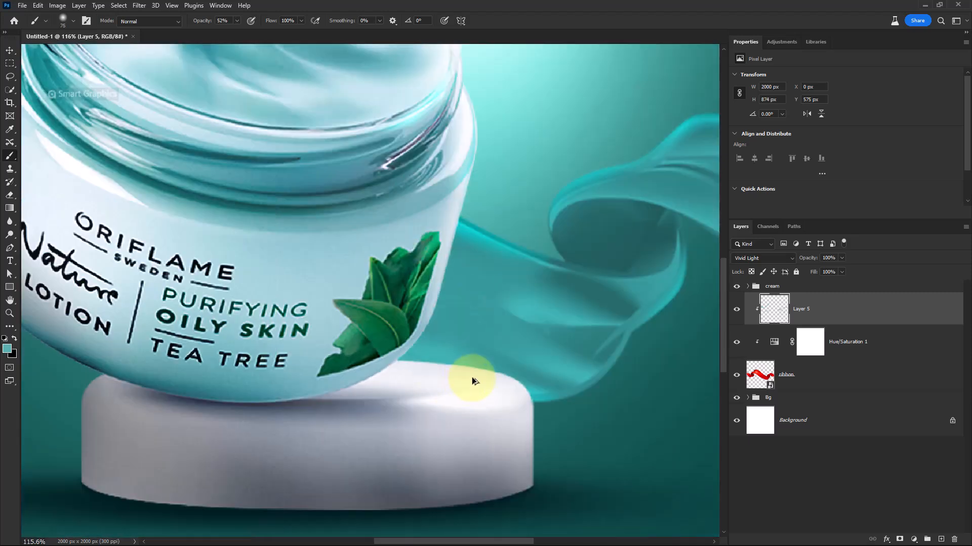
scroll(471, 372, down, 2)
scroll(333, 260, up, 3)
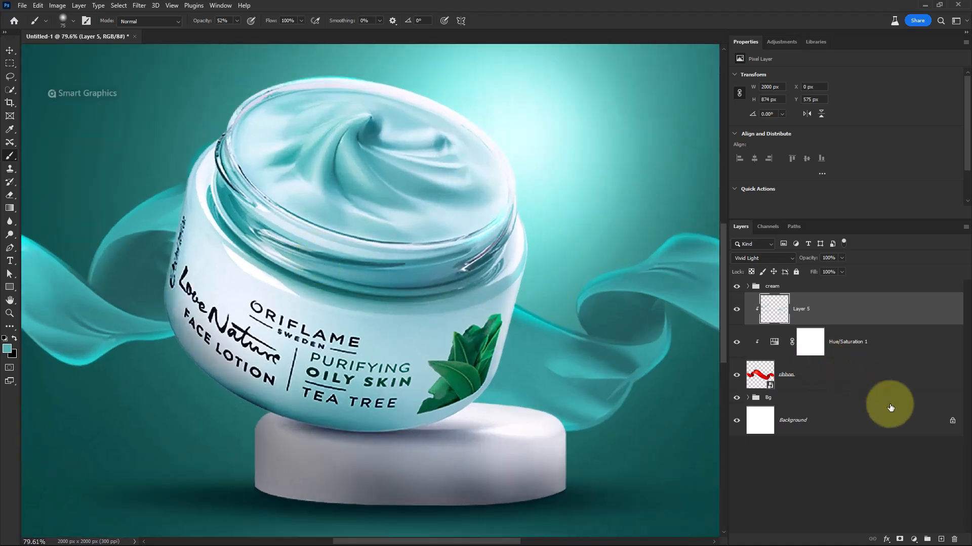
Add a new layer above and clip it to the Vivid Light layer
click(938, 540)
right_click(830, 344)
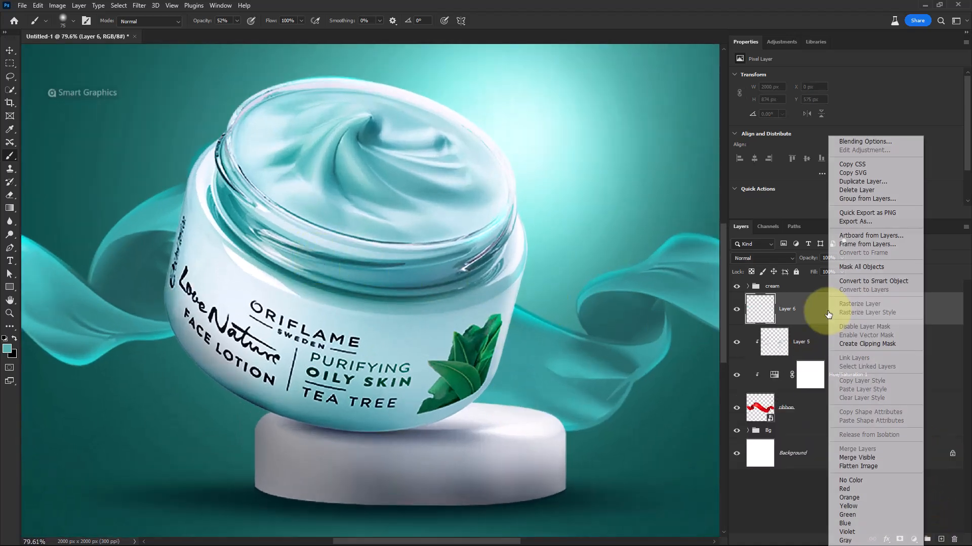
click(844, 345)
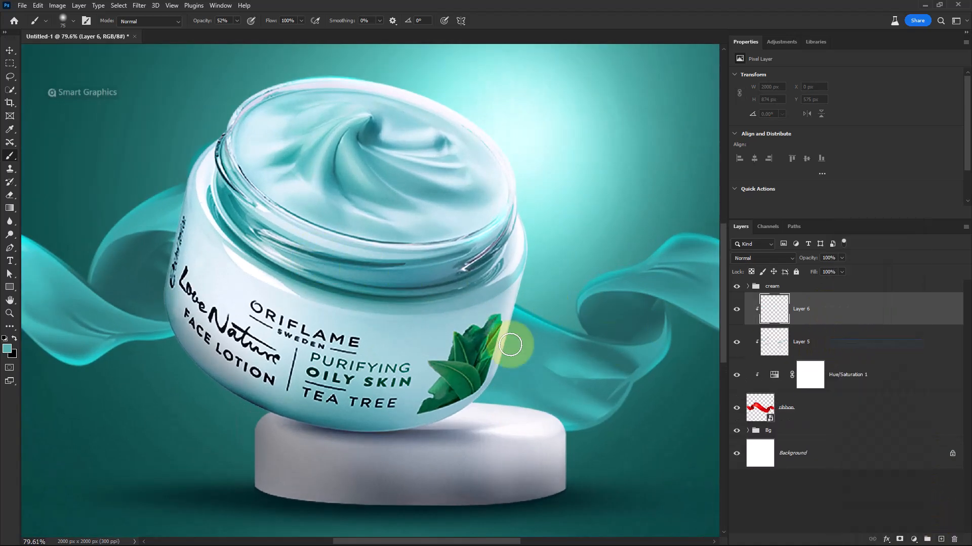
Paint dark teal #012024 shadows with the Soft Round Pressure Size brush where the ribbon passes behind the jar
click(6, 351)
click(277, 499)
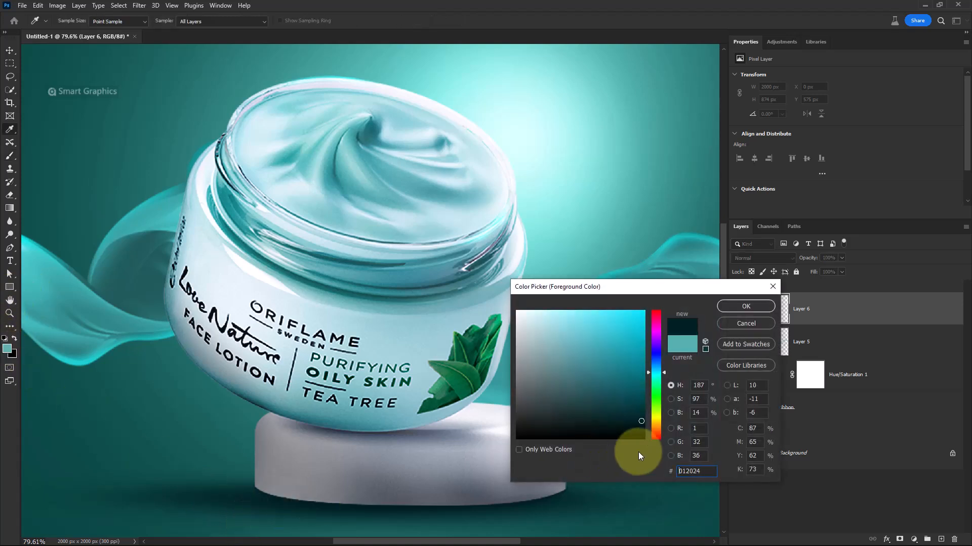
click(746, 306)
key(b)
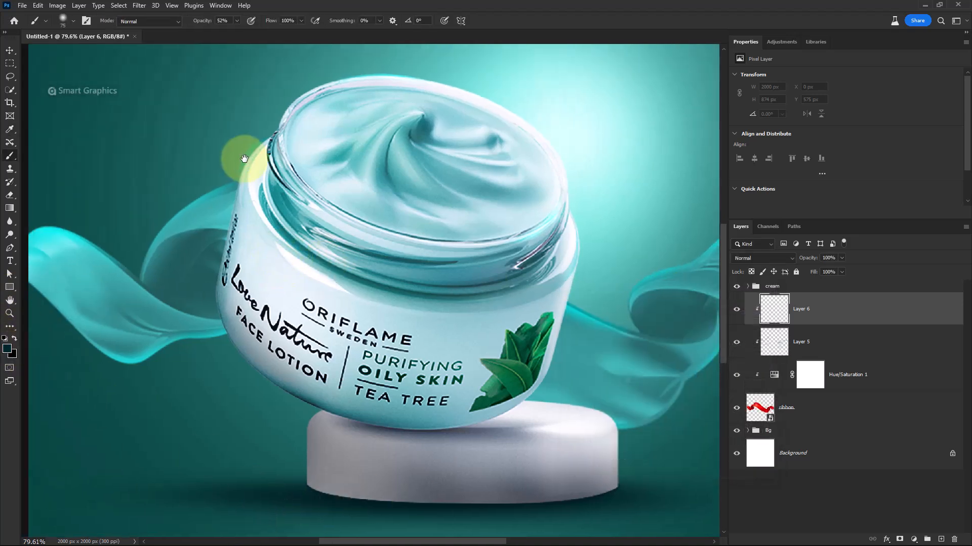
right_click(268, 195)
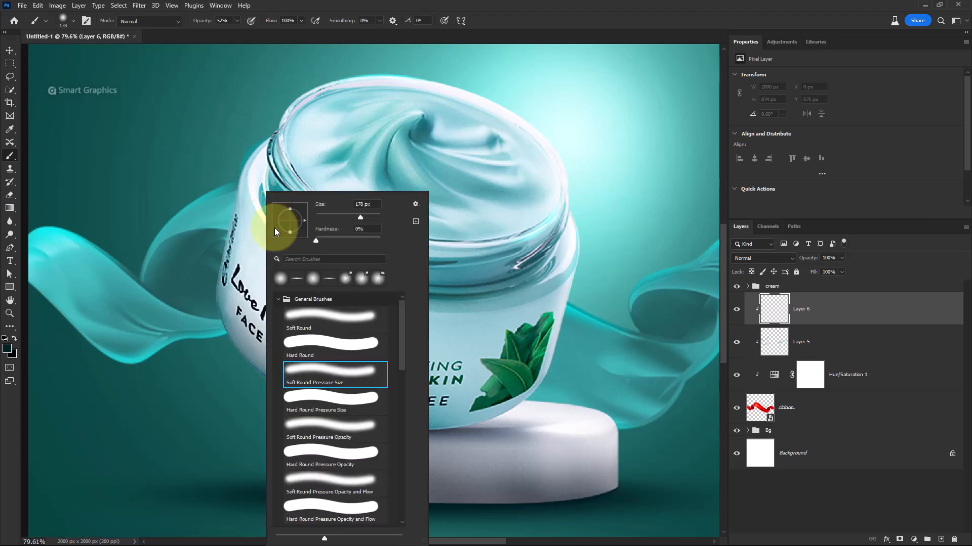
double_click(312, 369)
mouse_move(244, 236)
mouse_down()
mouse_move(275, 166)
mouse_move(250, 251)
mouse_up()
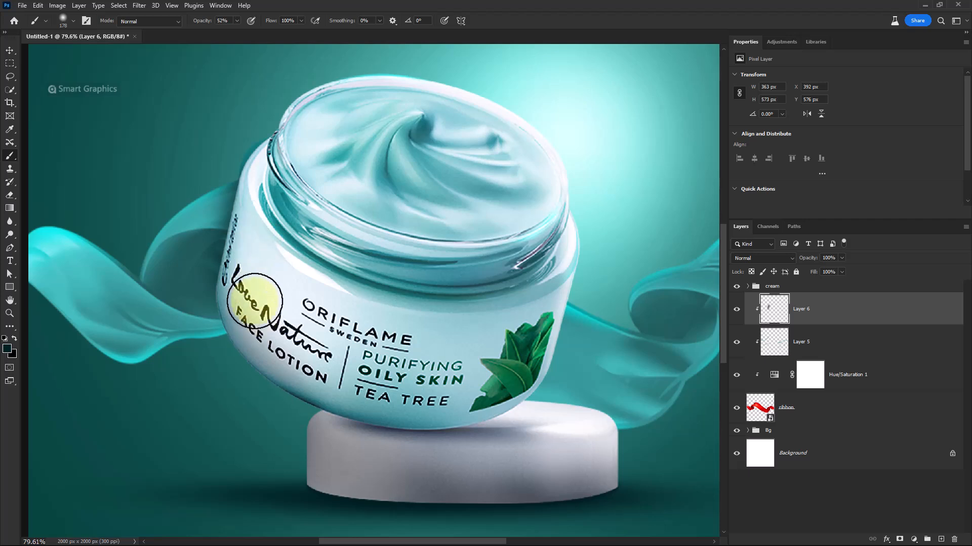
mouse_move(247, 301)
mouse_down()
mouse_move(253, 325)
mouse_move(264, 214)
mouse_up()
alt+right_click(255, 294)
alt+right_click(456, 316)
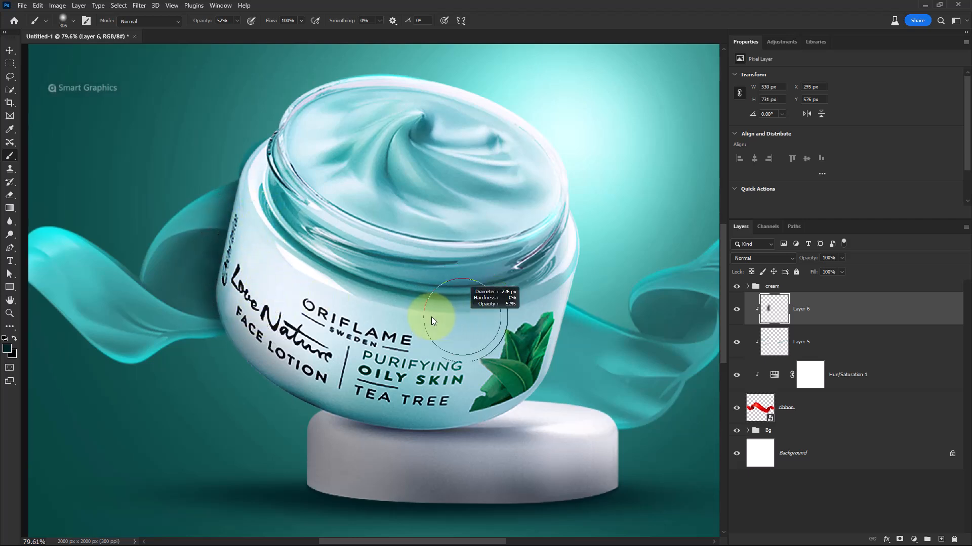
drag(473, 346, 419, 299)
mouse_move(509, 253)
mouse_down()
mouse_move(481, 299)
mouse_move(495, 251)
mouse_move(453, 355)
mouse_up()
alt+right_click(439, 332)
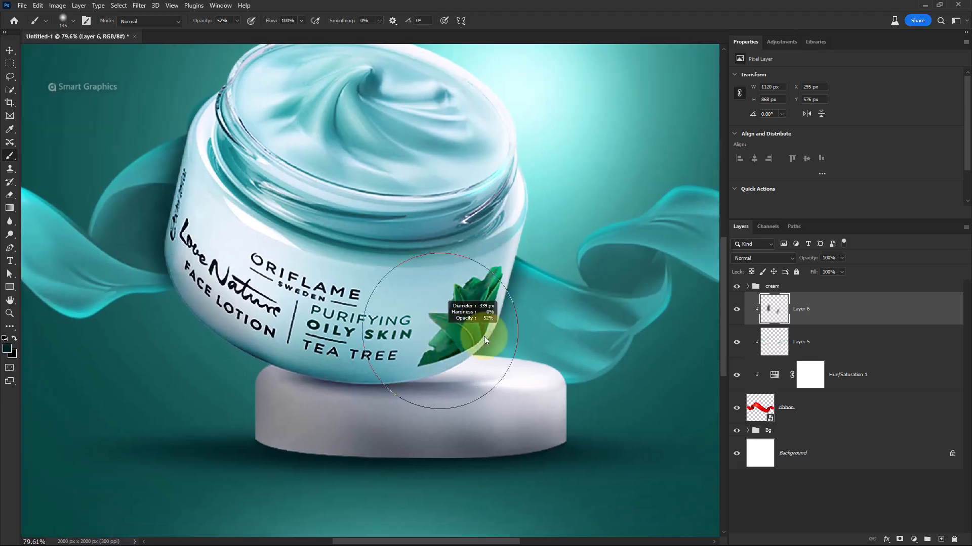
mouse_move(464, 286)
mouse_down()
mouse_move(440, 378)
mouse_move(480, 409)
mouse_move(468, 409)
mouse_move(410, 307)
mouse_up()
key(ctrl+0)
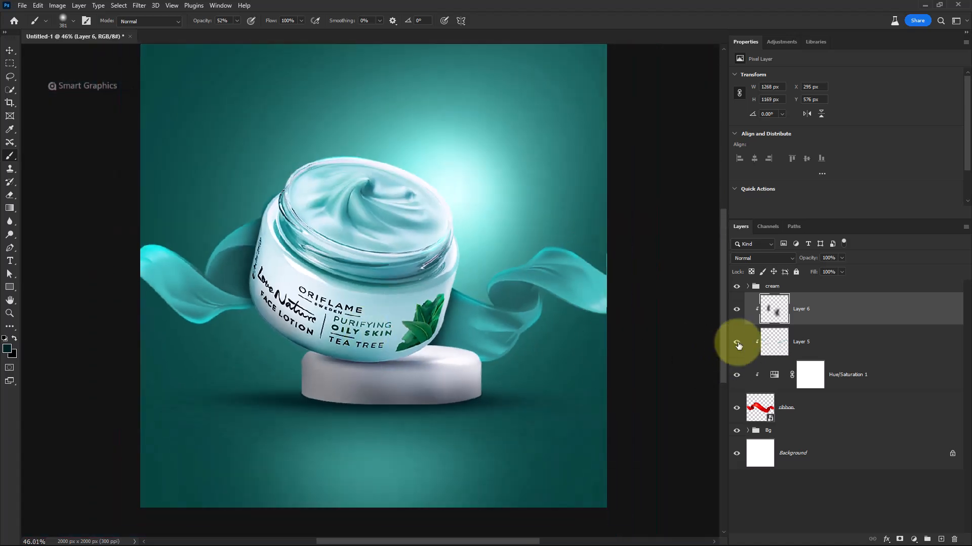
click(737, 314)
click(736, 314)
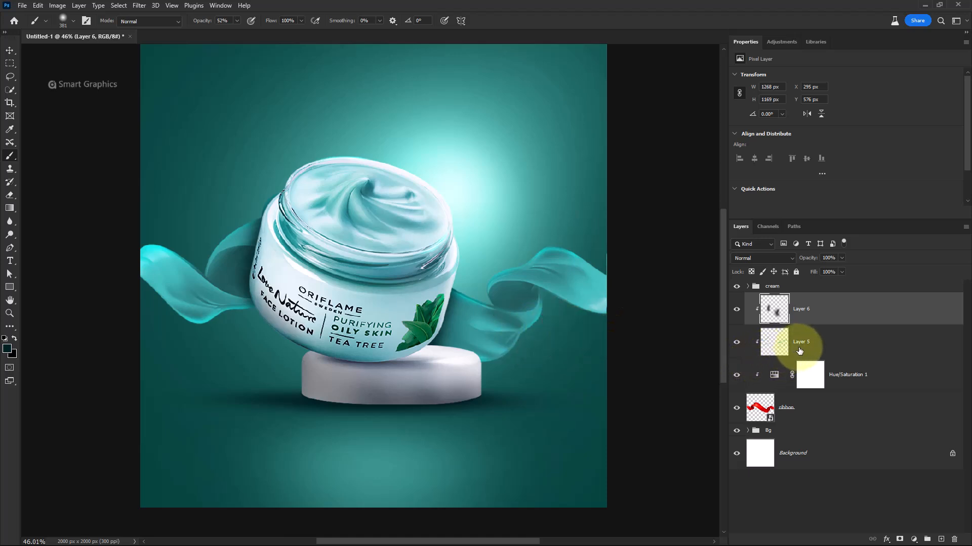
Group the ribbon with its adjustment and painted layers and name the group ribbon
click(812, 407)
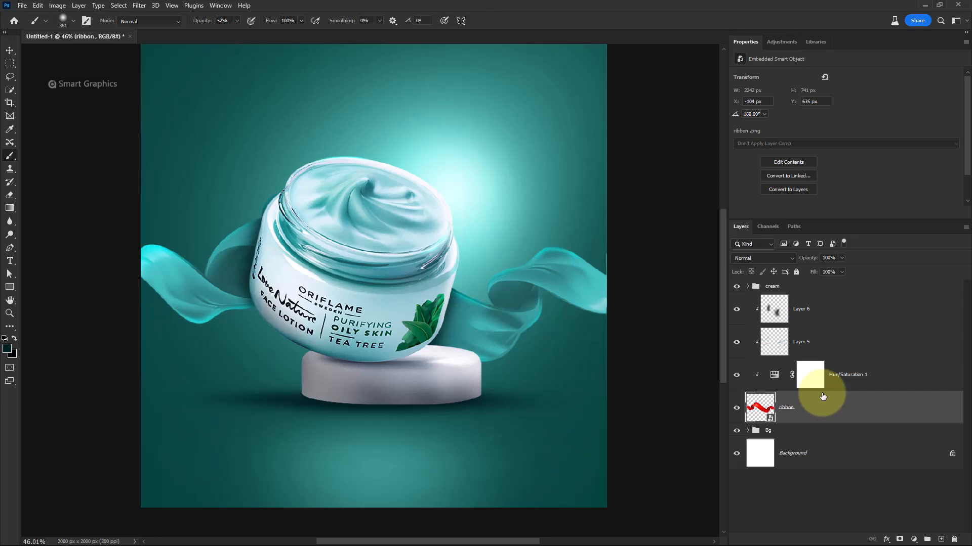
shift+click(823, 314)
key(ctrl+g)
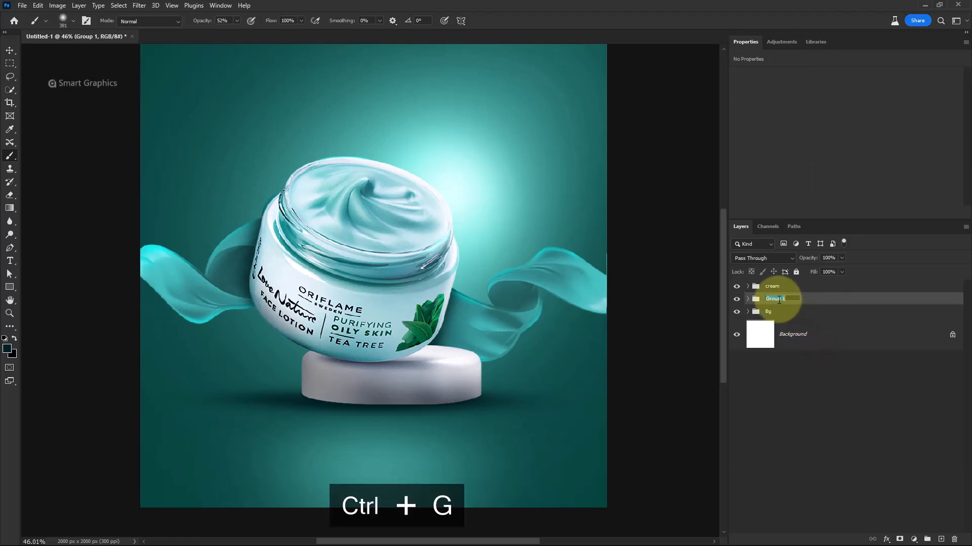
click(748, 299)
click(748, 299)
double_click(775, 299)
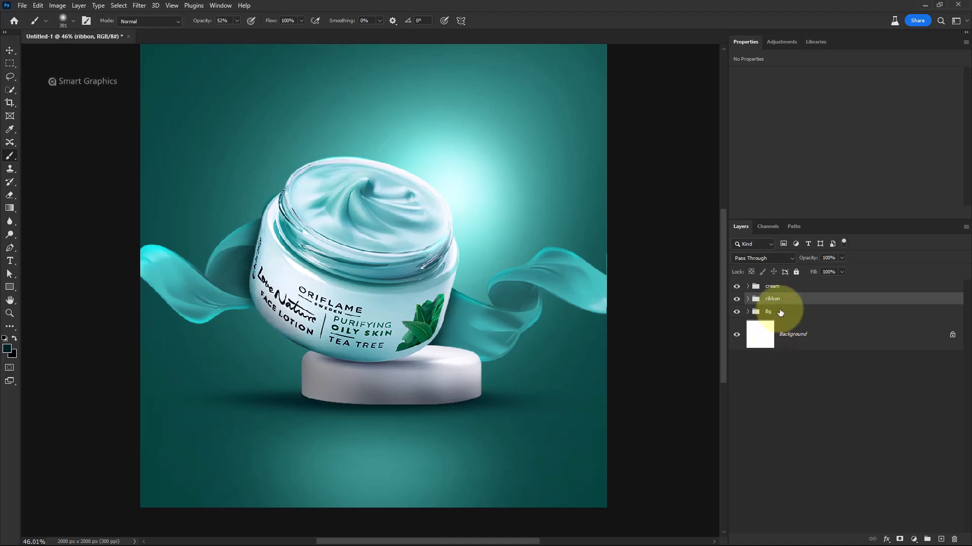
Duplicate the cream and ribbon groups and hide the shadow layers inside the cream copy
shift+click(754, 290)
key(ctrl+j)
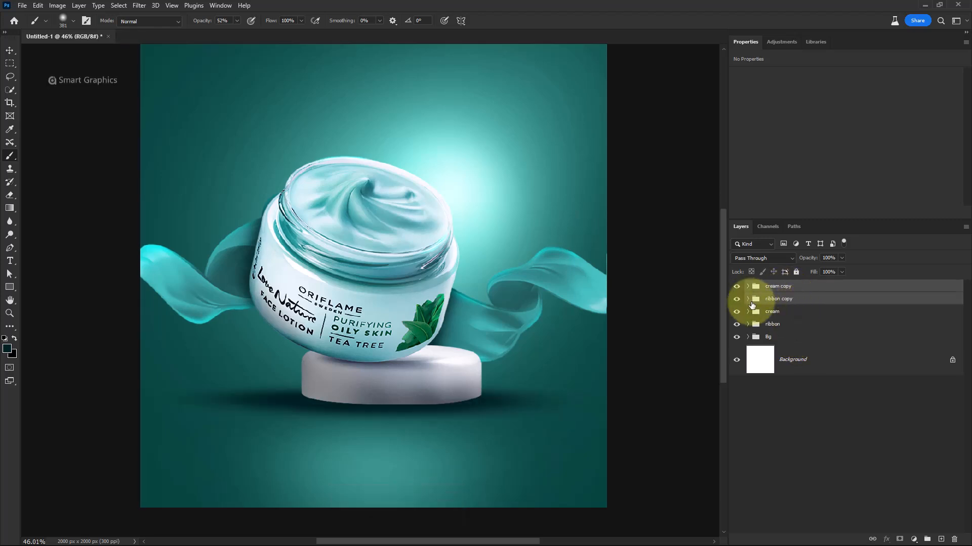
click(748, 286)
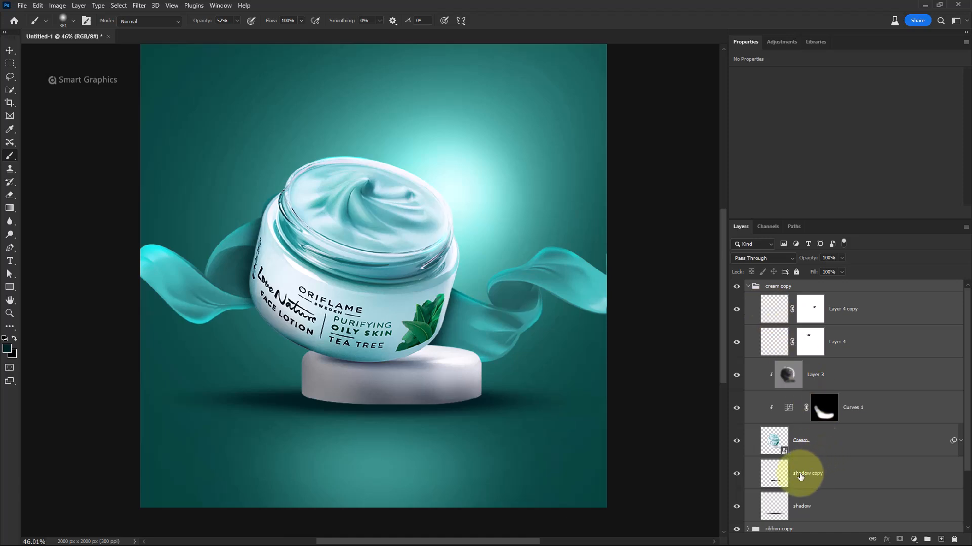
drag(738, 475, 737, 508)
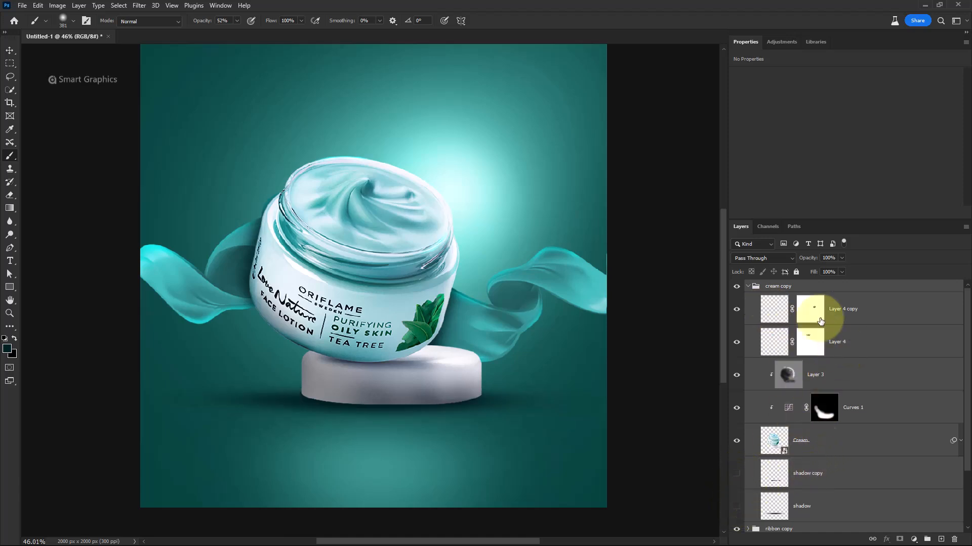
click(748, 286)
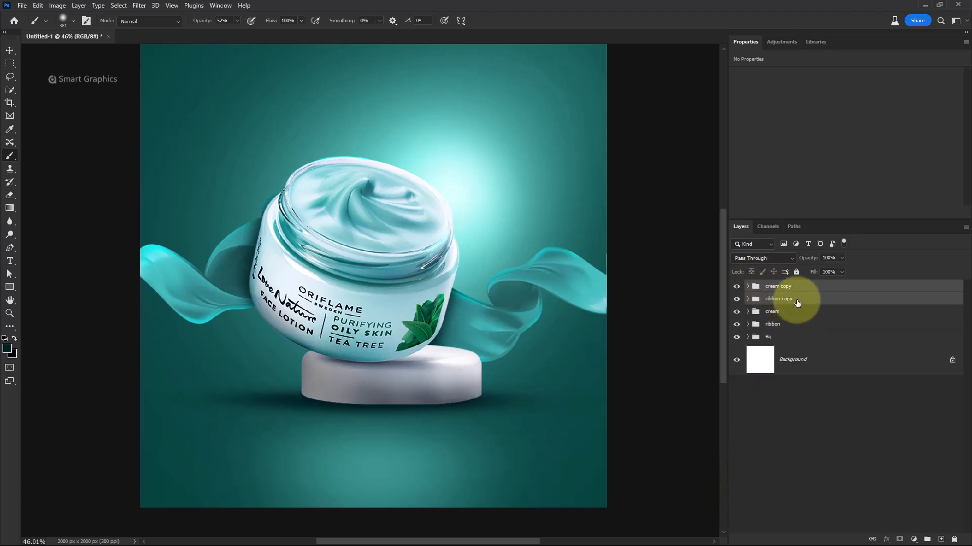
Merge the duplicated groups into one layer named Reflection and place it below the ribbon group
key(ctrl+e)
double_click(798, 297)
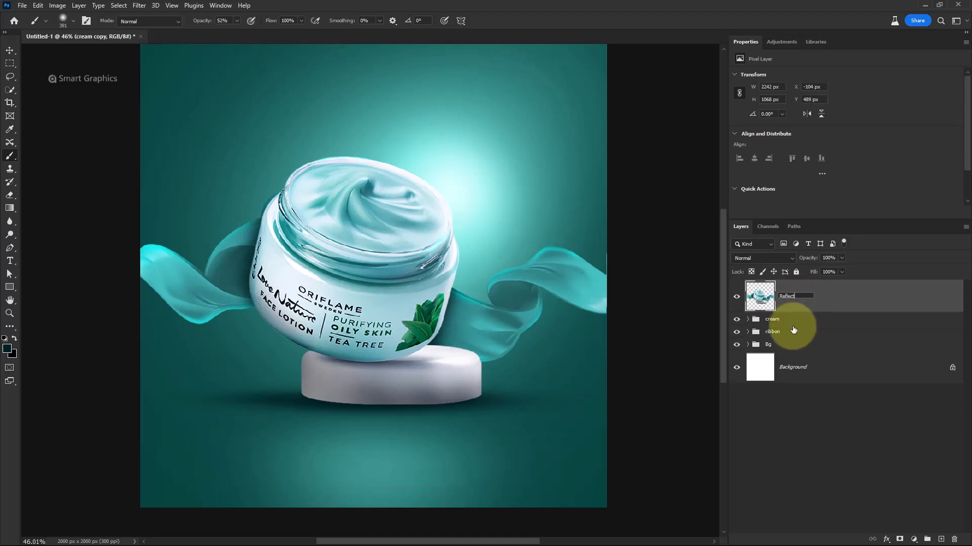
drag(817, 302, 785, 336)
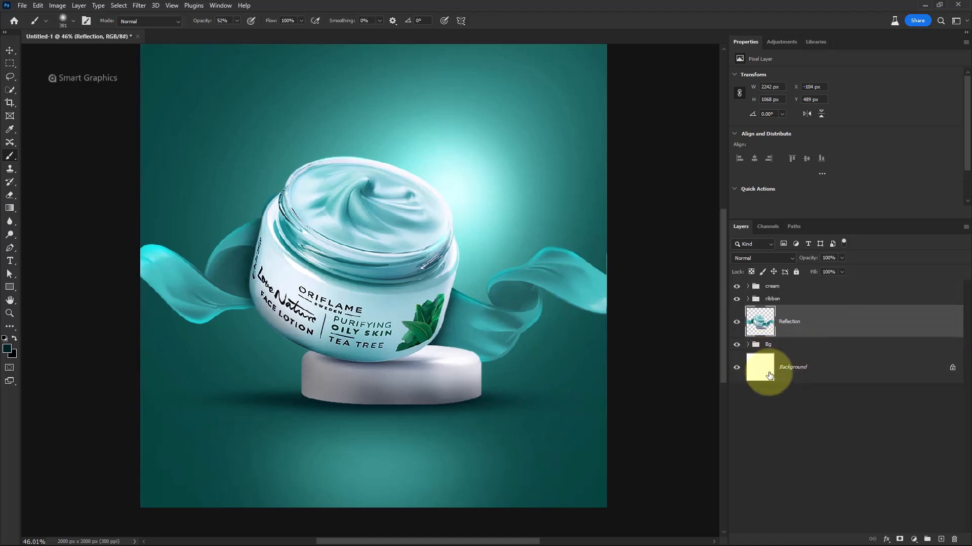
Flip the Reflection layer vertically and move it down beneath the podium
key(ctrl+t)
right_click(424, 289)
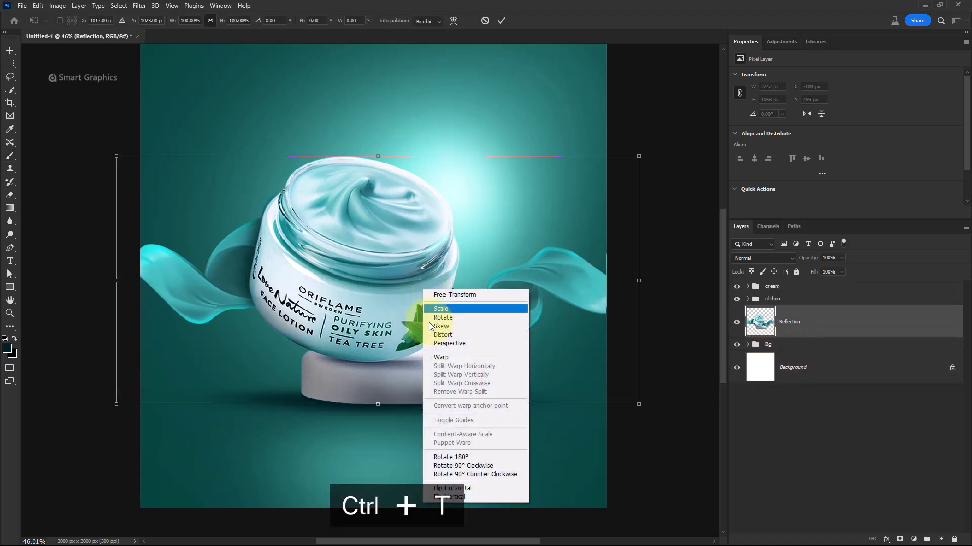
click(452, 496)
mouse_move(419, 177)
mouse_down()
mouse_move(410, 447)
mouse_move(412, 418)
mouse_move(411, 429)
mouse_up()
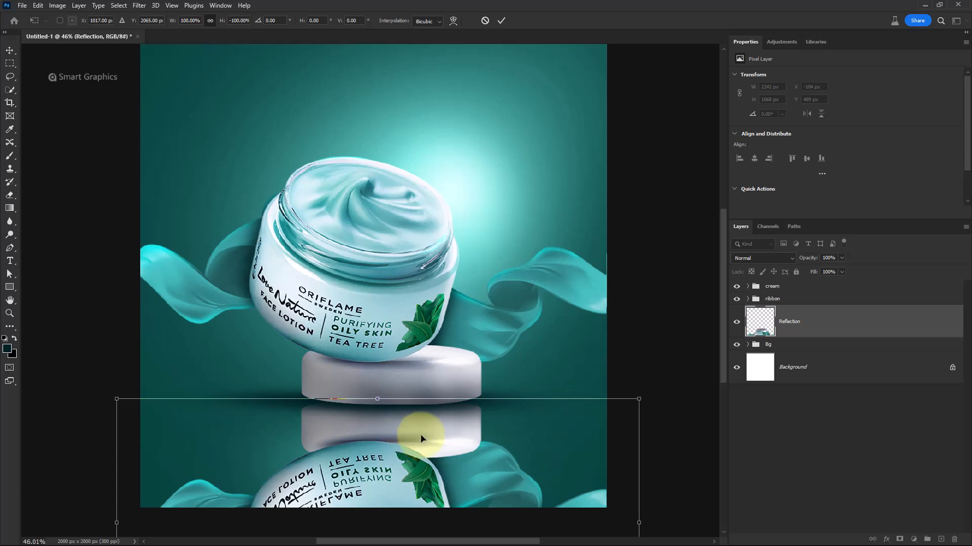
Warp the Reflection layer, bending its edges upward so the mirrored image curves under the podium
right_click(422, 425)
click(440, 277)
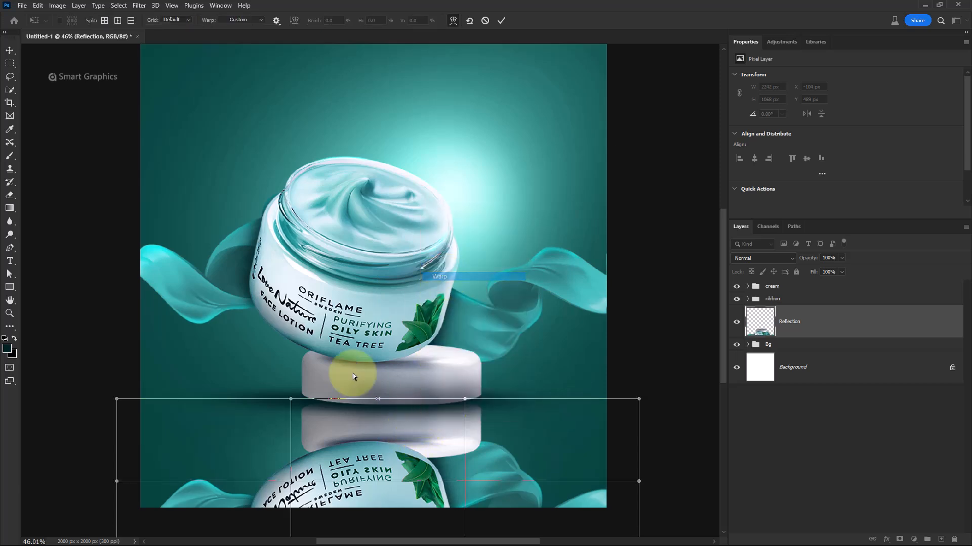
drag(116, 399, 118, 315)
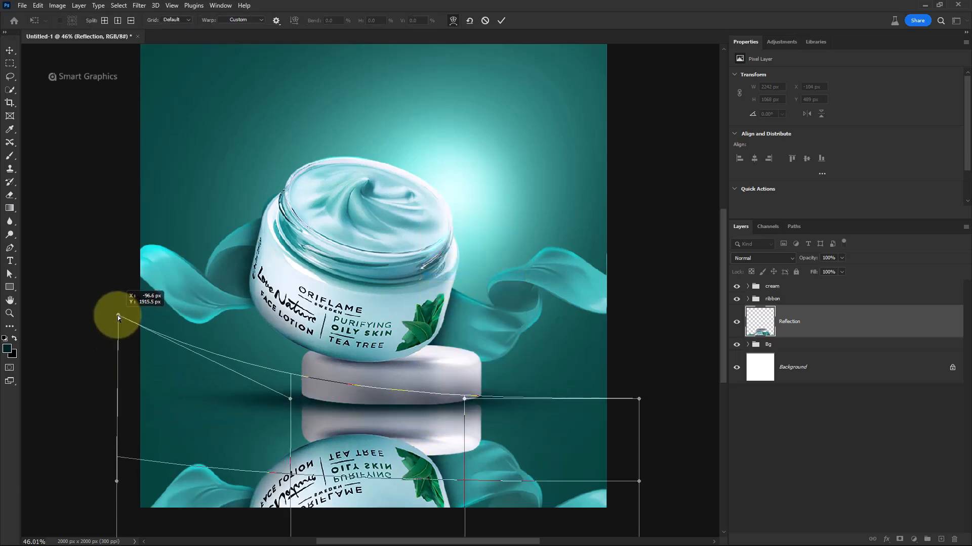
drag(640, 393, 637, 338)
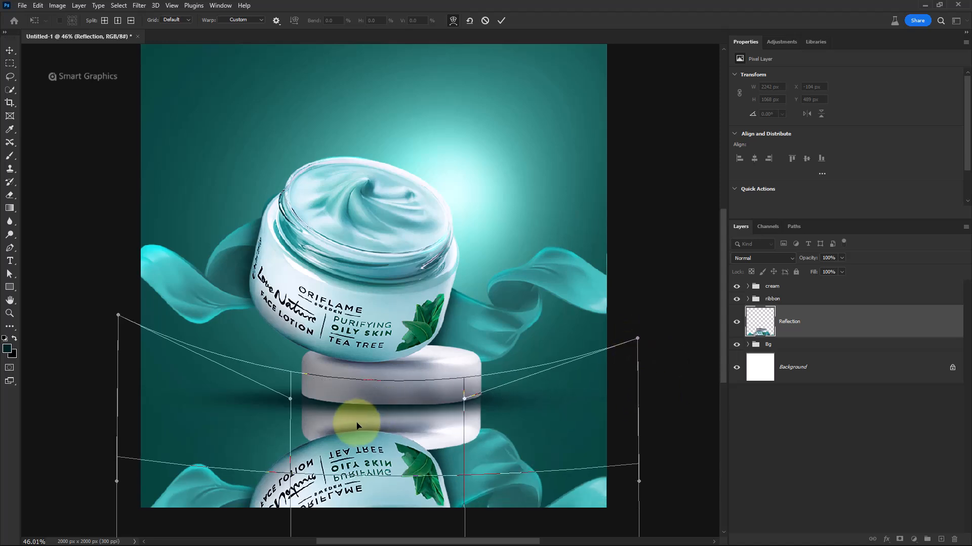
drag(466, 411, 465, 425)
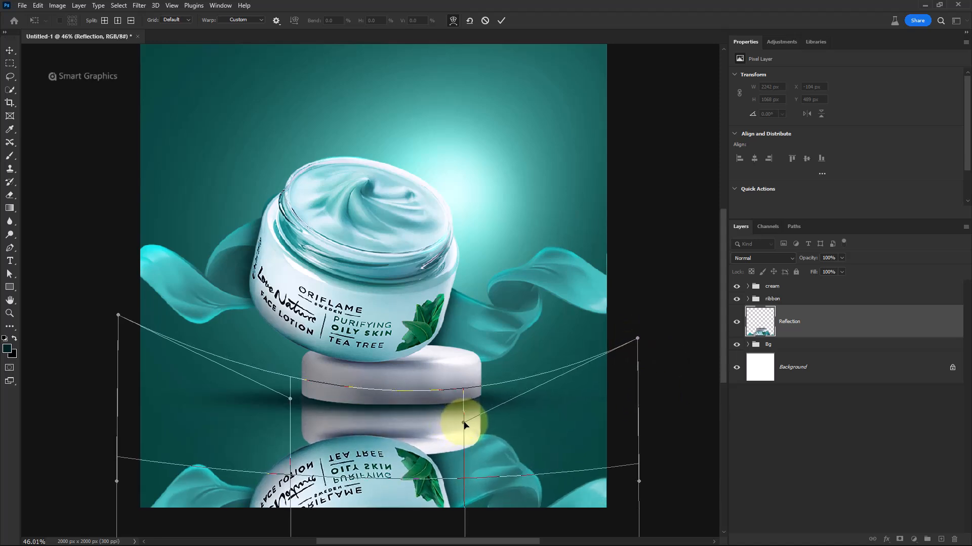
drag(292, 400, 295, 403)
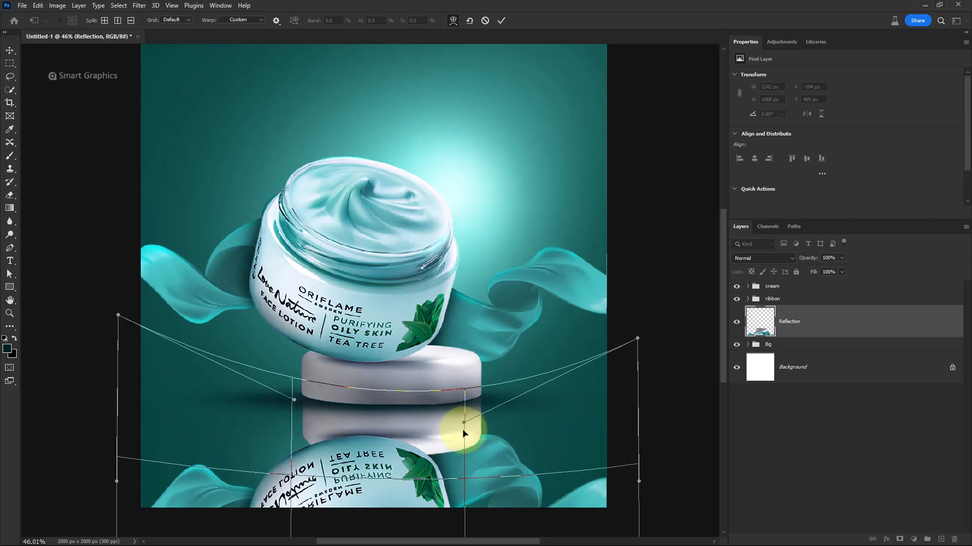
drag(463, 433, 476, 415)
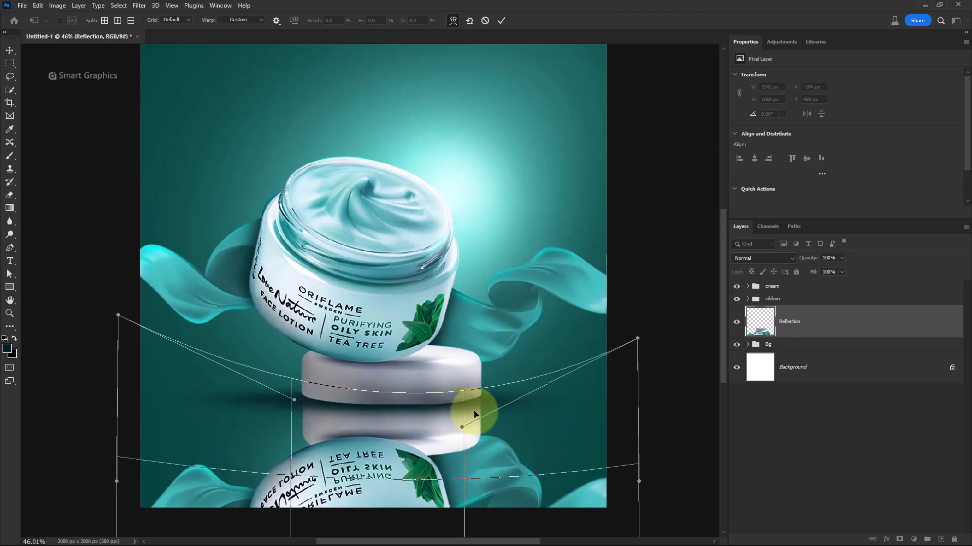
click(501, 21)
Add a layer mask to the Reflection layer and invert it to black
key(b)
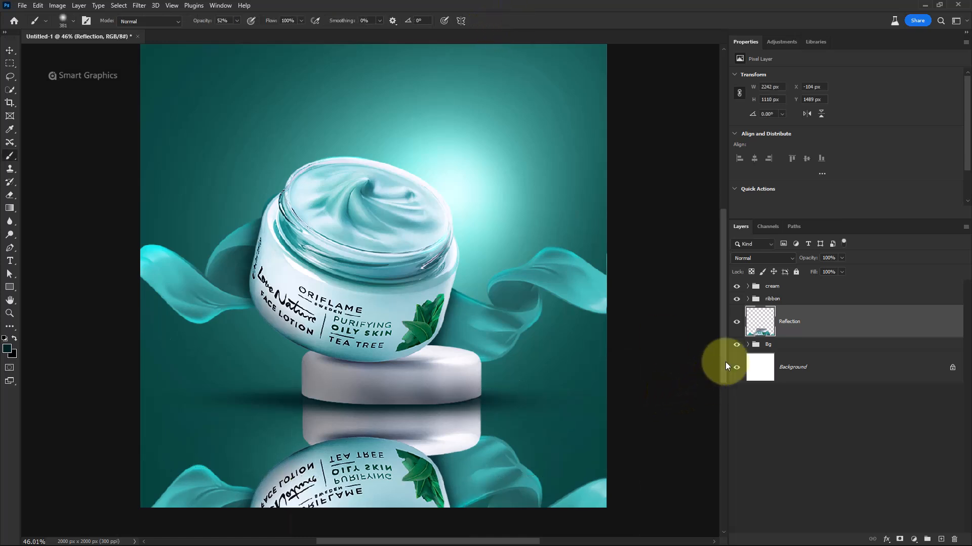
click(733, 327)
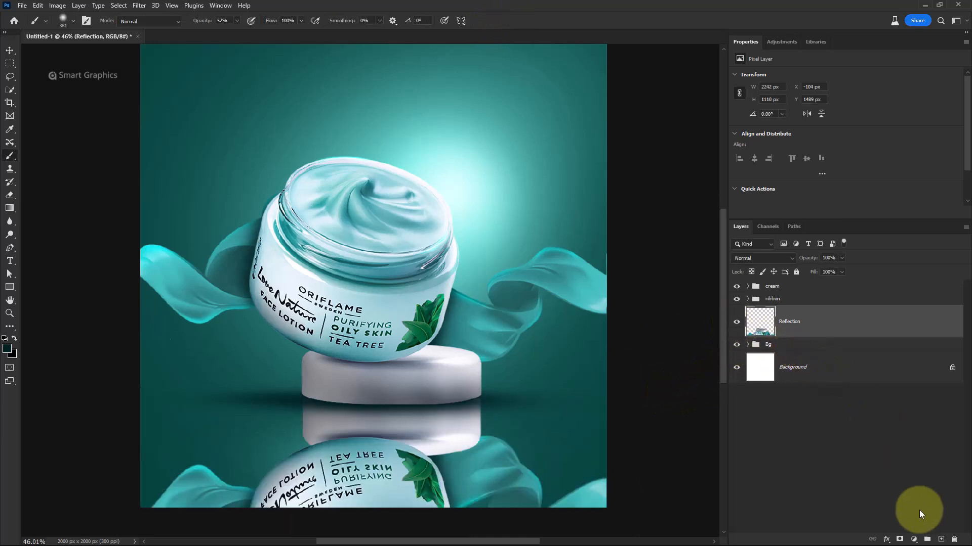
click(904, 540)
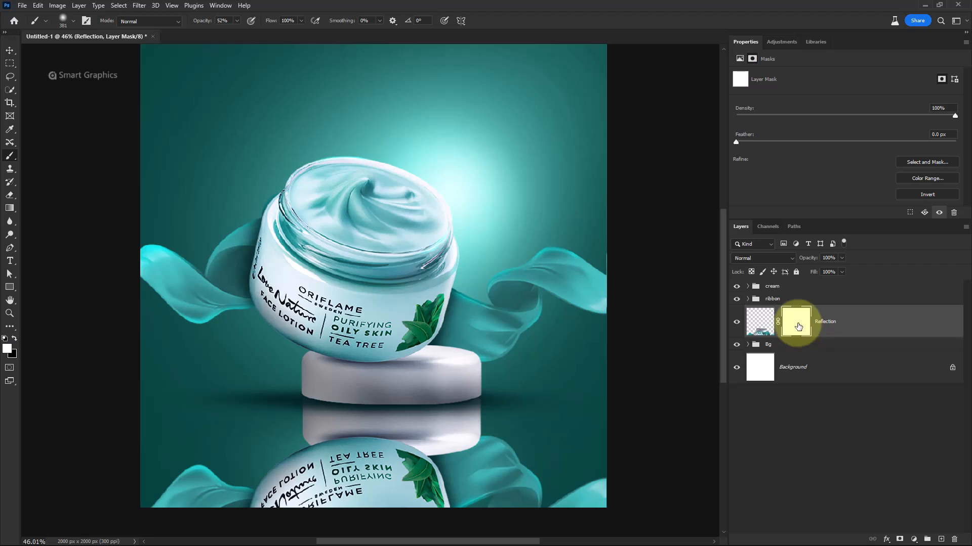
key(ctrl+i)
Draw a vertical gradient on the Reflection mask from the podium base downward to fade the reflection
click(11, 209)
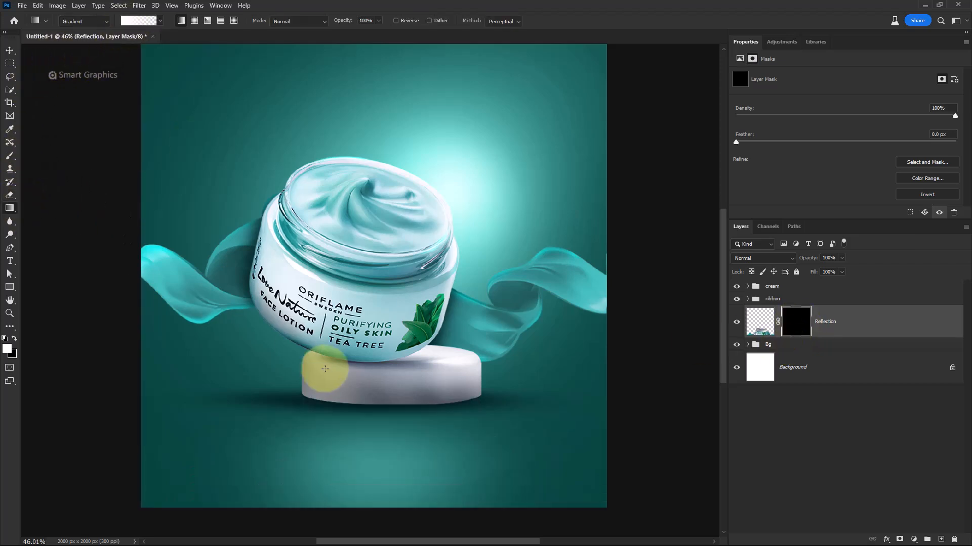
drag(373, 351, 373, 504)
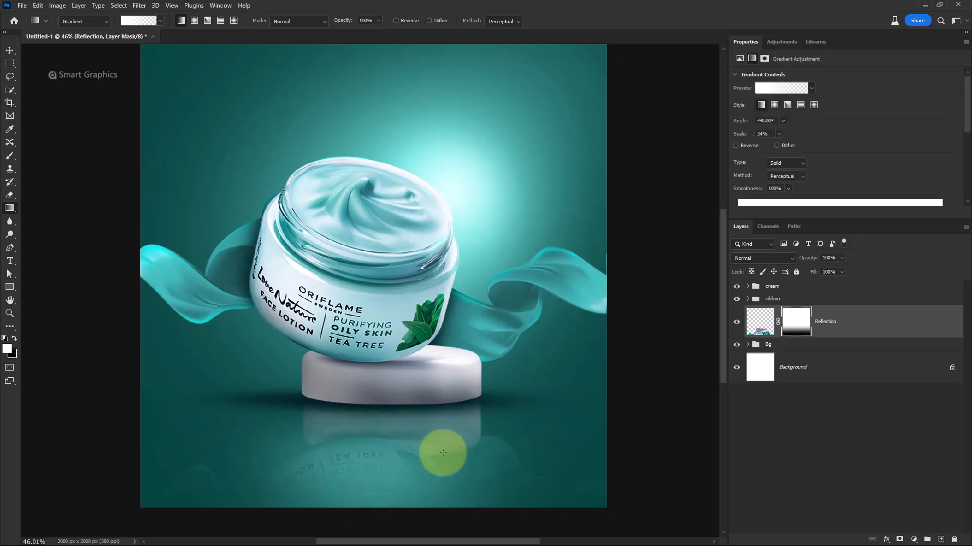
click(842, 334)
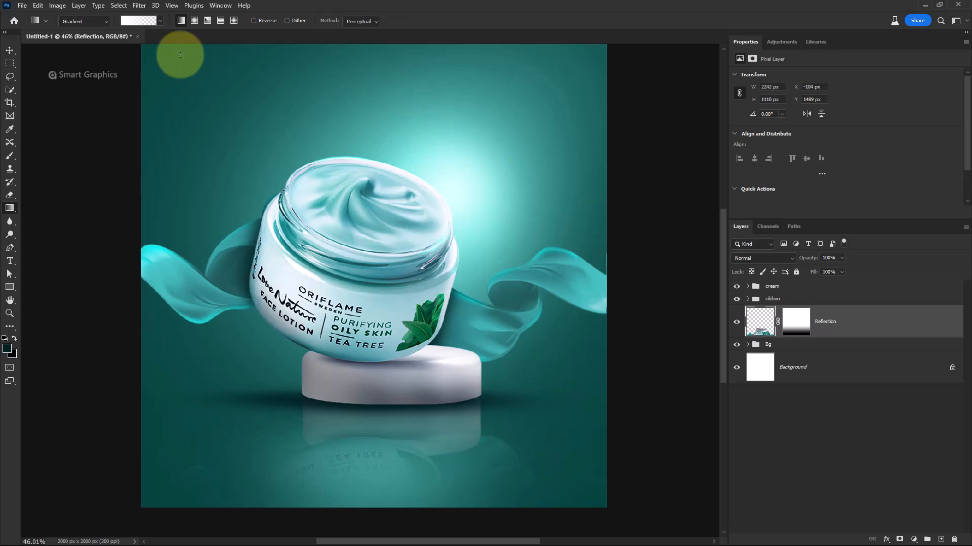
Apply a Motion Blur to the Reflection layer with angle 90 and distance 71 pixels
click(139, 7)
mouse_move(185, 149)
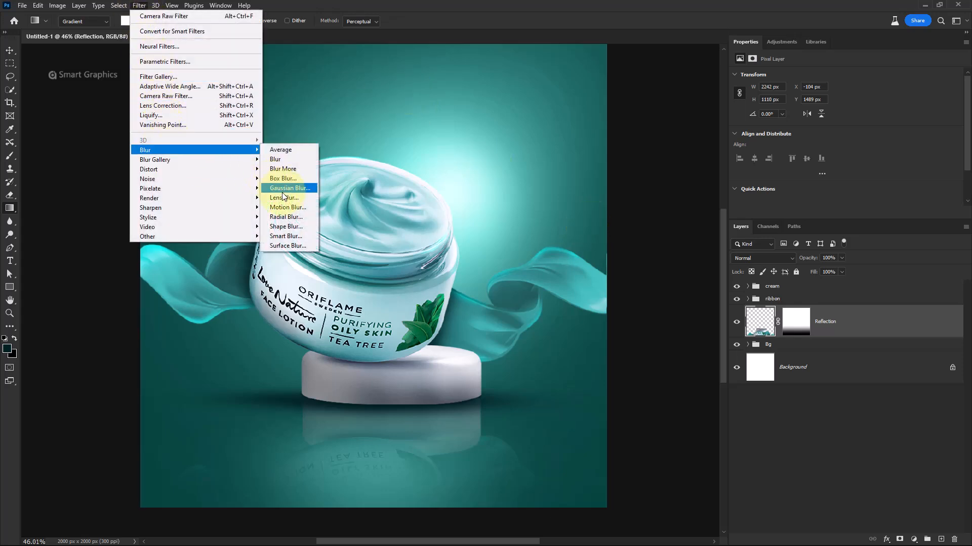
click(289, 208)
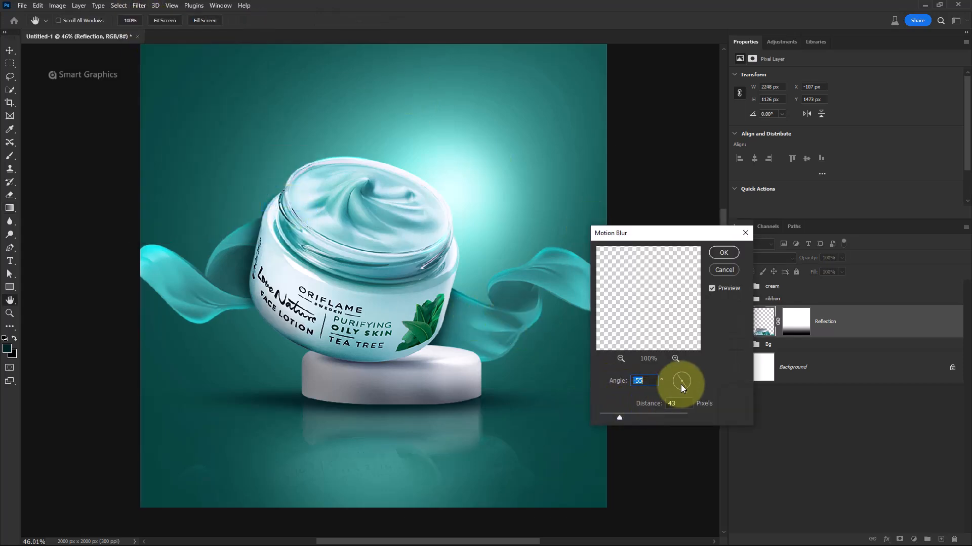
mouse_move(619, 417)
mouse_down()
mouse_move(635, 415)
mouse_move(621, 417)
mouse_up()
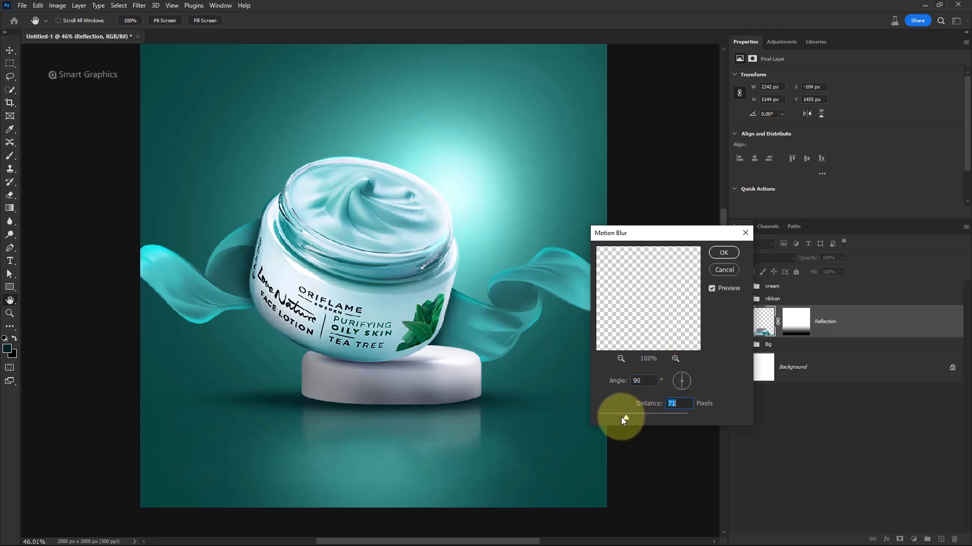
click(724, 254)
Stamp all visible layers into a new top layer and convert it to a smart object
key(g)
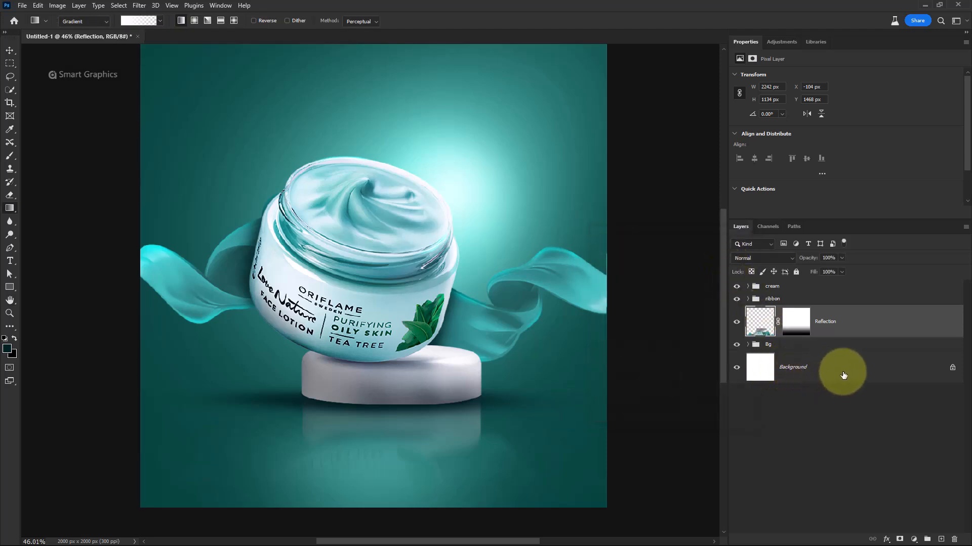
click(810, 286)
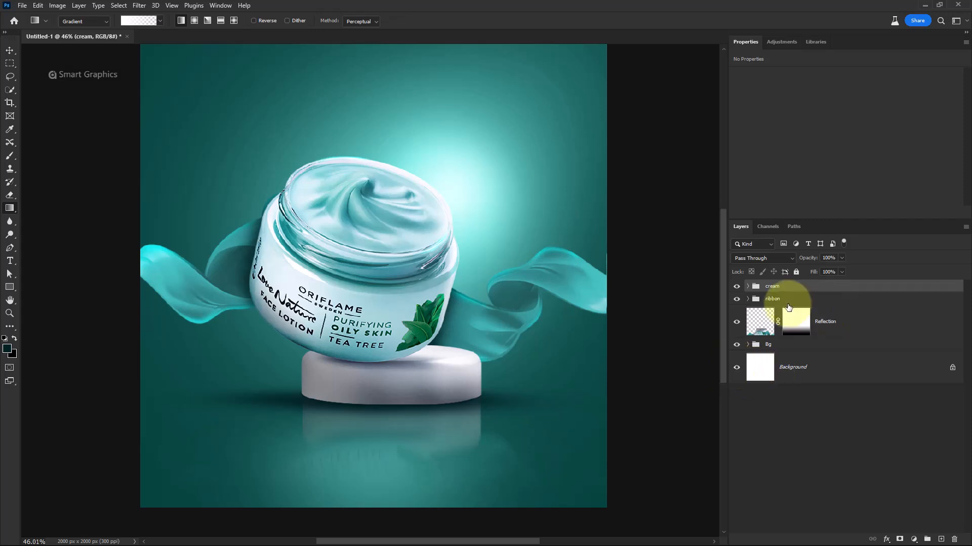
key(ctrl+shift+alt+e)
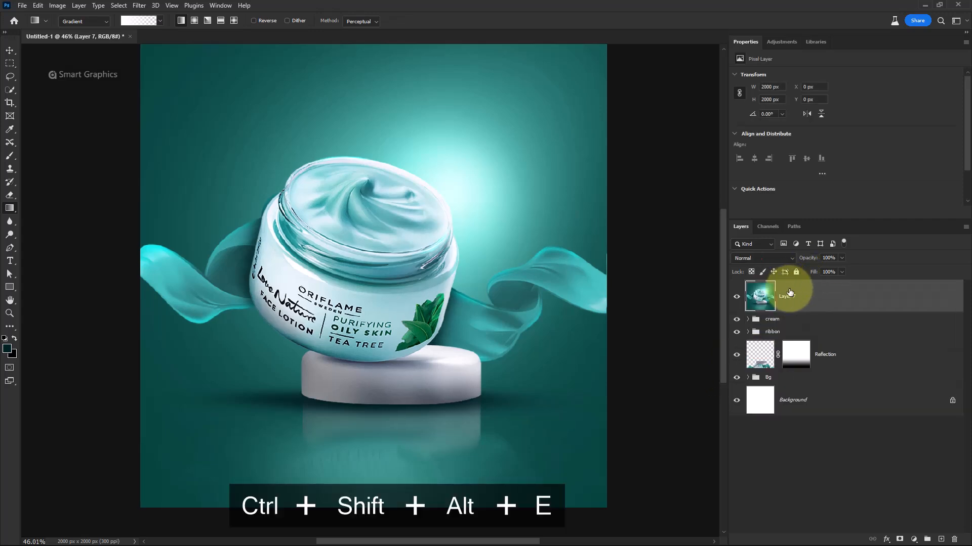
right_click(803, 298)
click(830, 285)
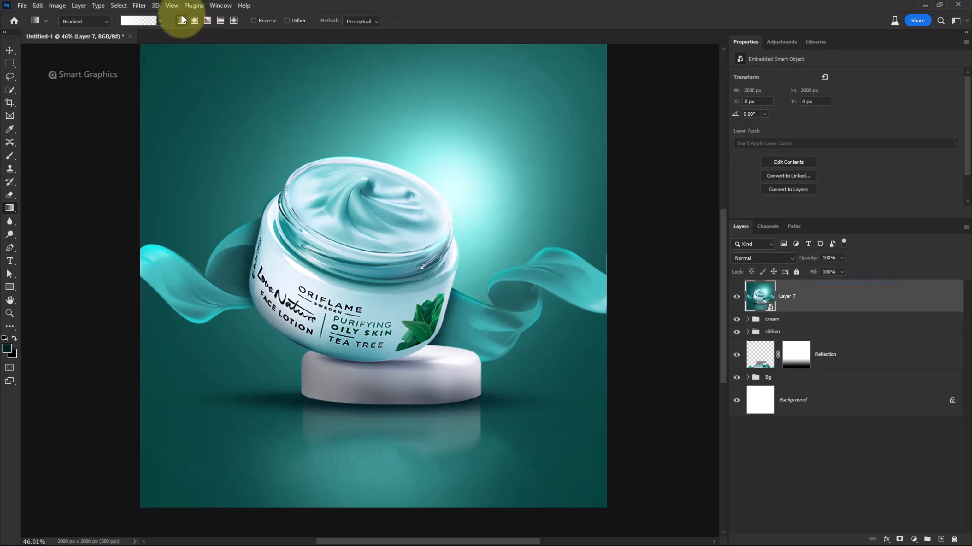
Apply Camera Raw Filter to the stamped layer: contrast +18, texture +13, clarity +16, dehaze +23, vibrance +10, saturation -15
click(140, 6)
click(167, 95)
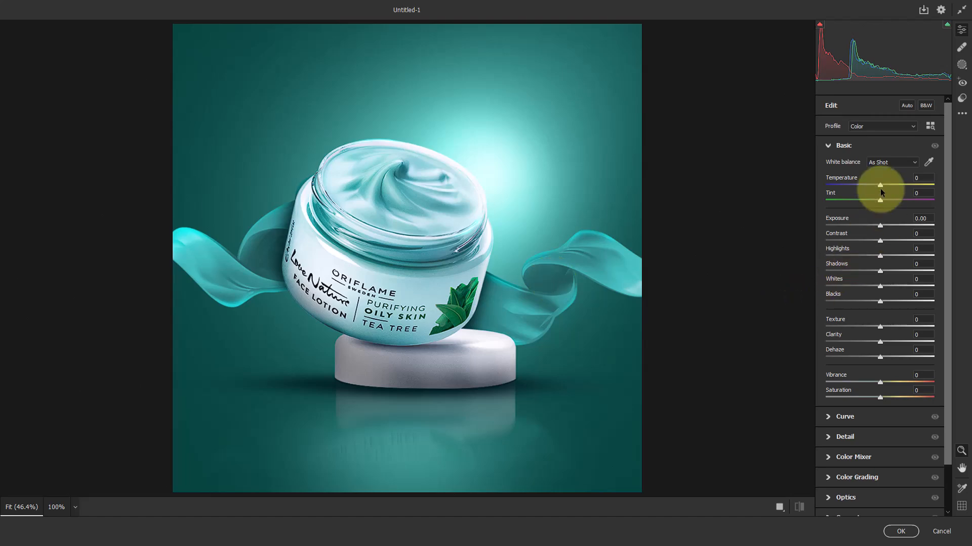
drag(881, 192, 876, 189)
mouse_move(880, 241)
mouse_down()
mouse_move(895, 243)
mouse_move(879, 226)
mouse_up()
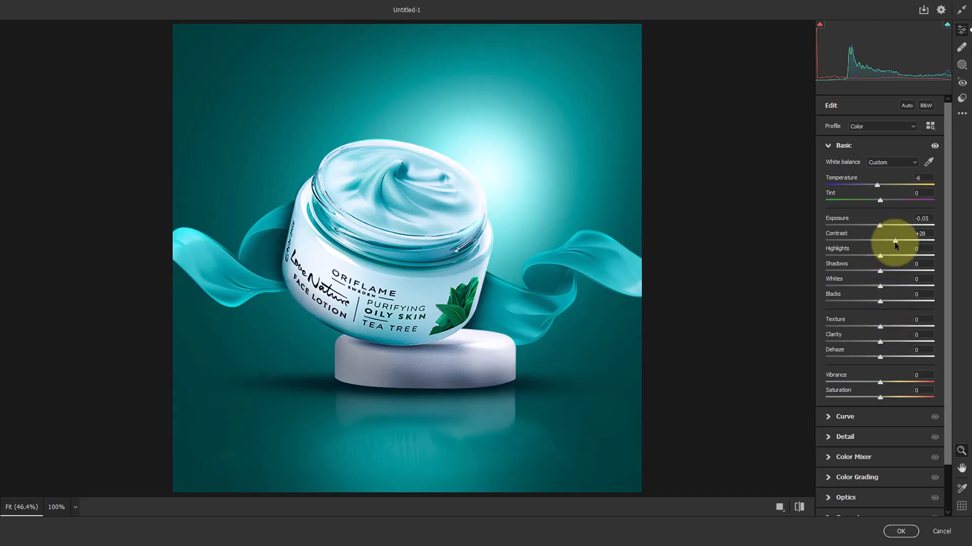
drag(894, 241, 889, 241)
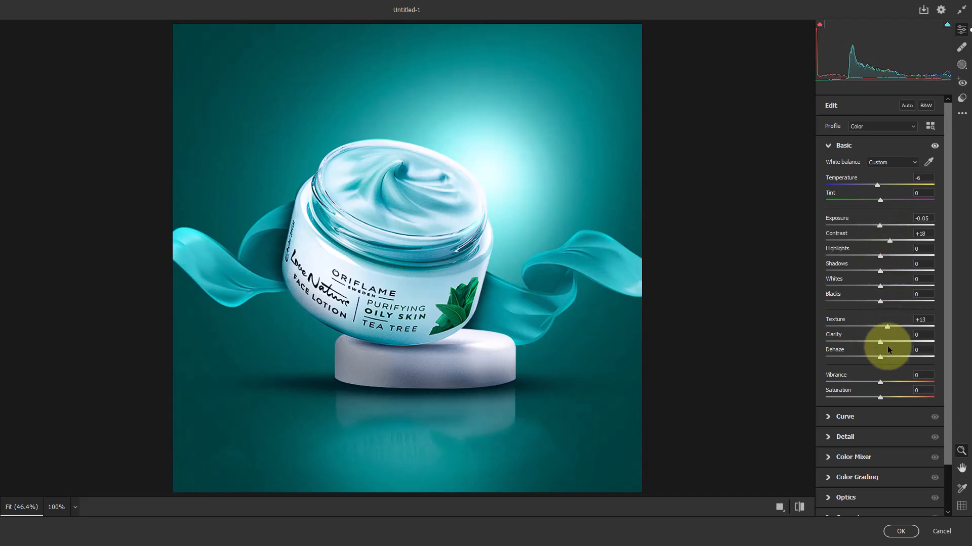
mouse_move(880, 357)
mouse_down()
mouse_move(897, 356)
mouse_move(889, 340)
mouse_up()
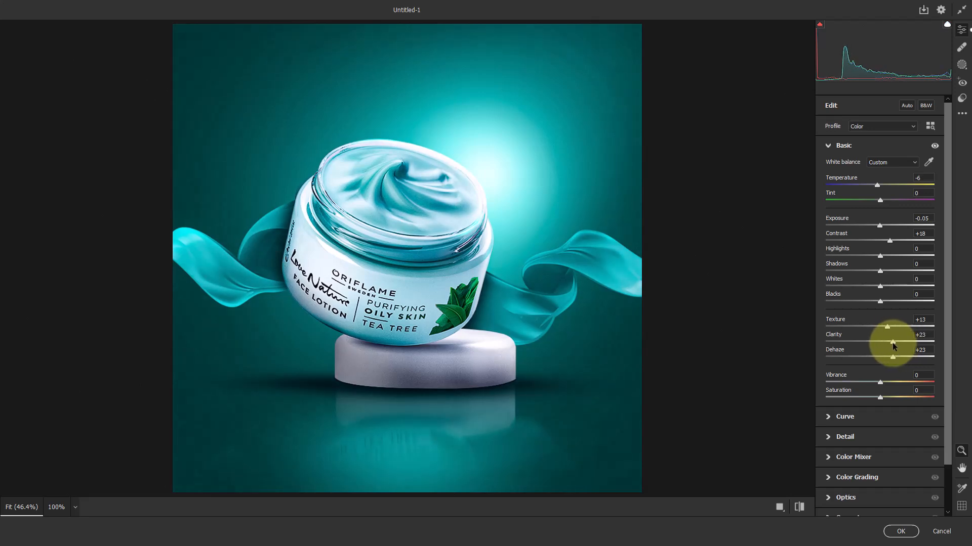
mouse_move(880, 383)
mouse_down()
mouse_move(894, 380)
mouse_move(885, 383)
mouse_up()
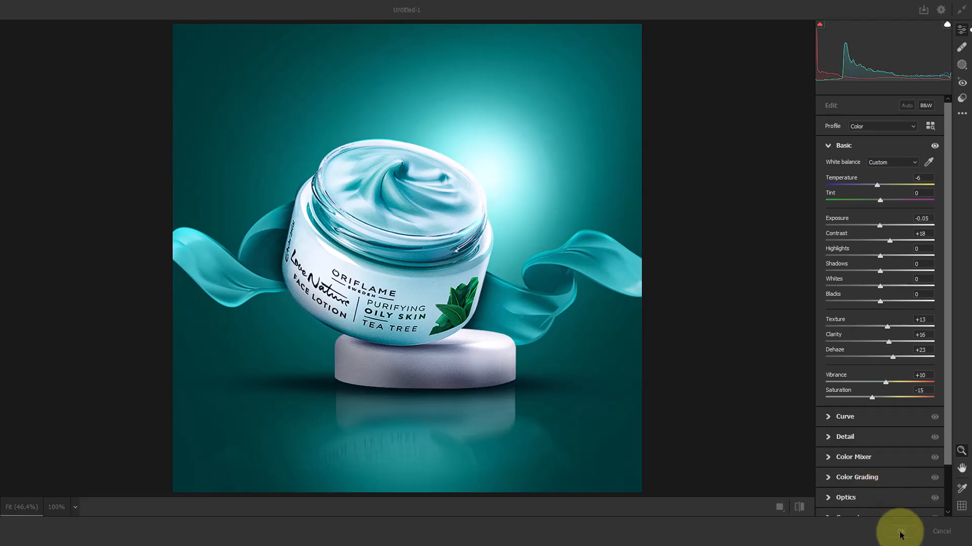